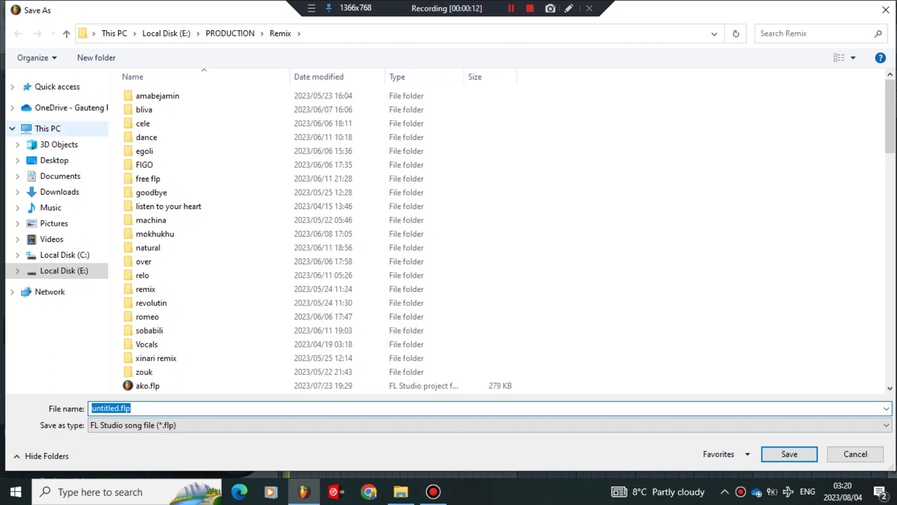
Save the project in the Remix folder under the name friday
text(friday)
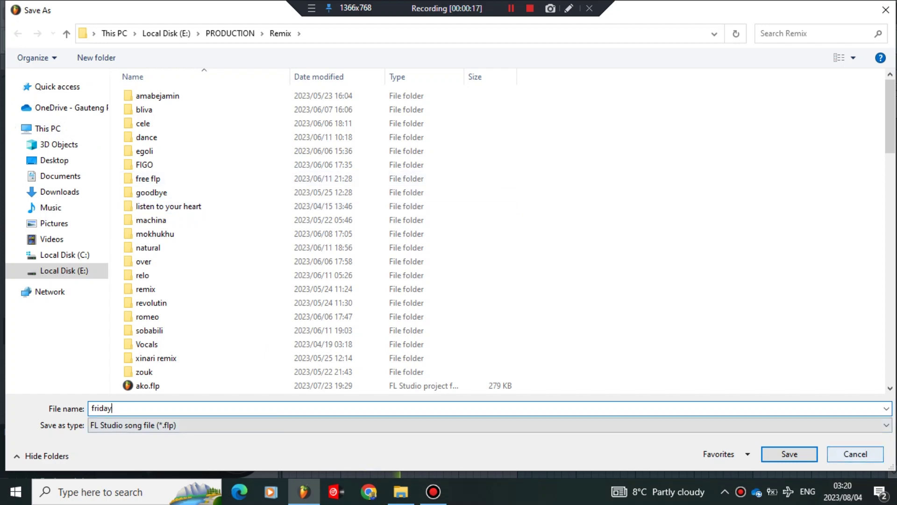
key(Return)
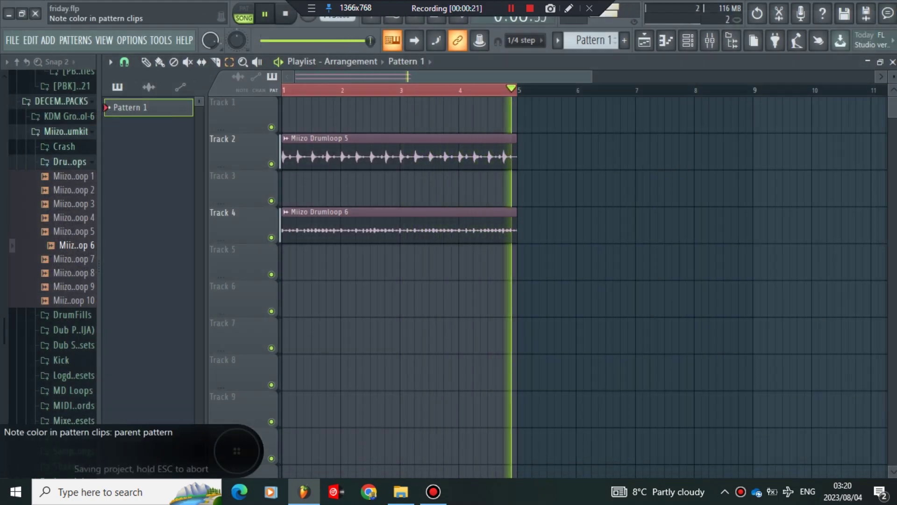
Place a Pattern 1 clip at bar 1 on Track 6 and extend it to bar 5
drag(141, 107, 304, 299)
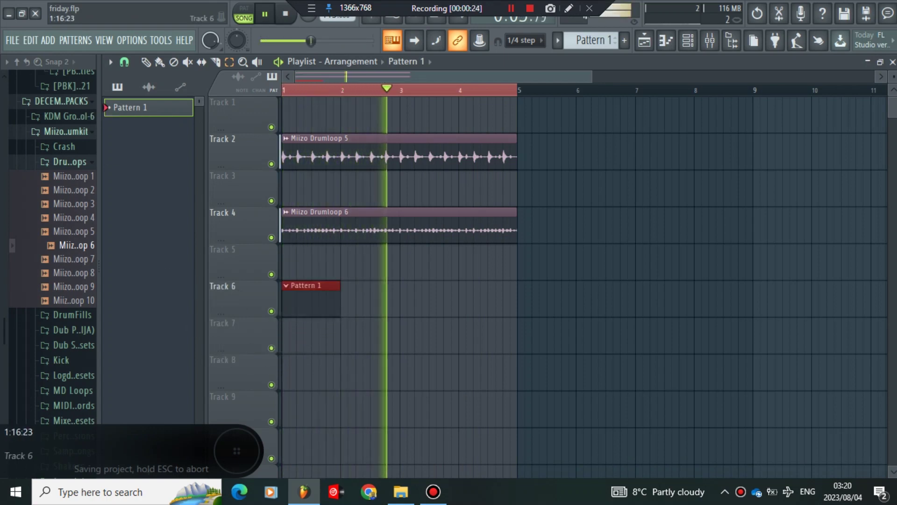
drag(340, 286, 510, 286)
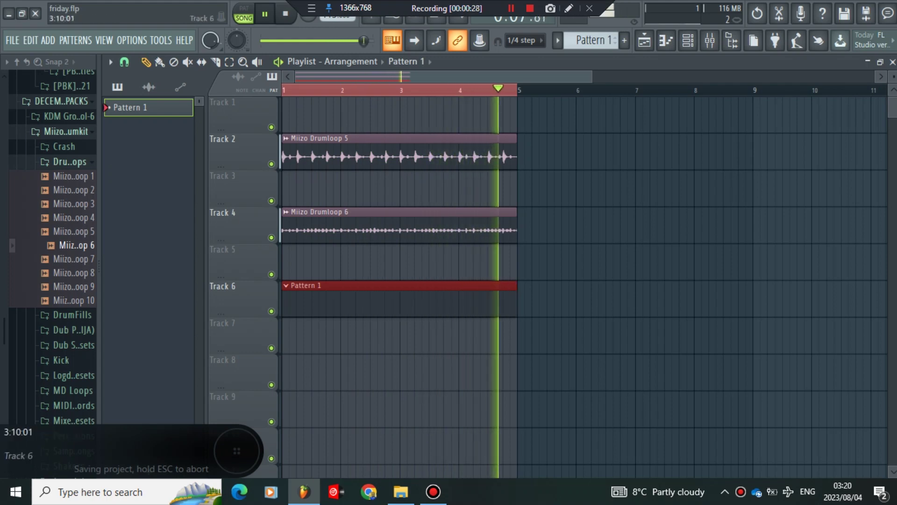
Show all channels in the channel rack and delete the GMS channel
key(F6)
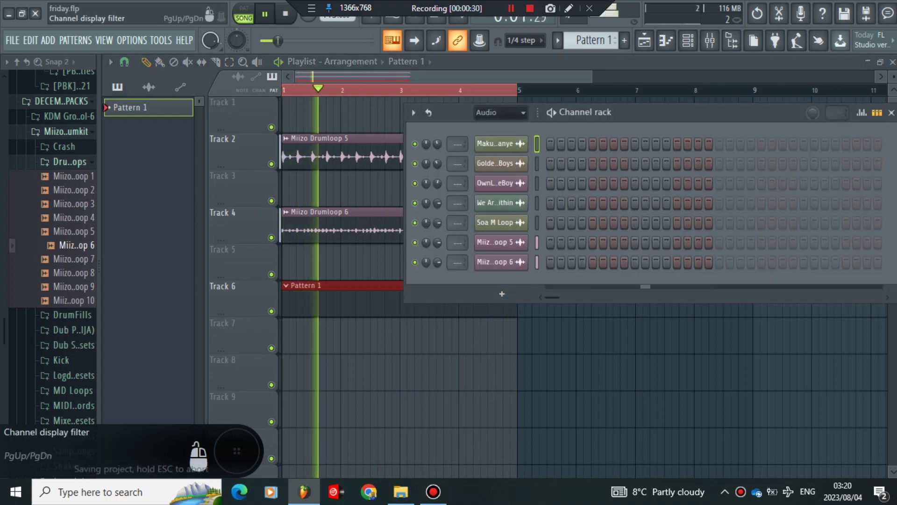
click(498, 112)
click(481, 127)
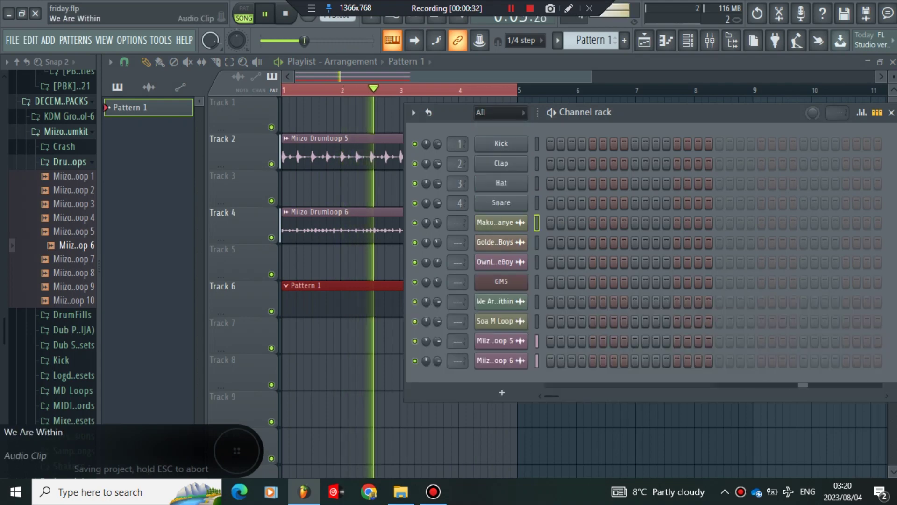
right_click(501, 281)
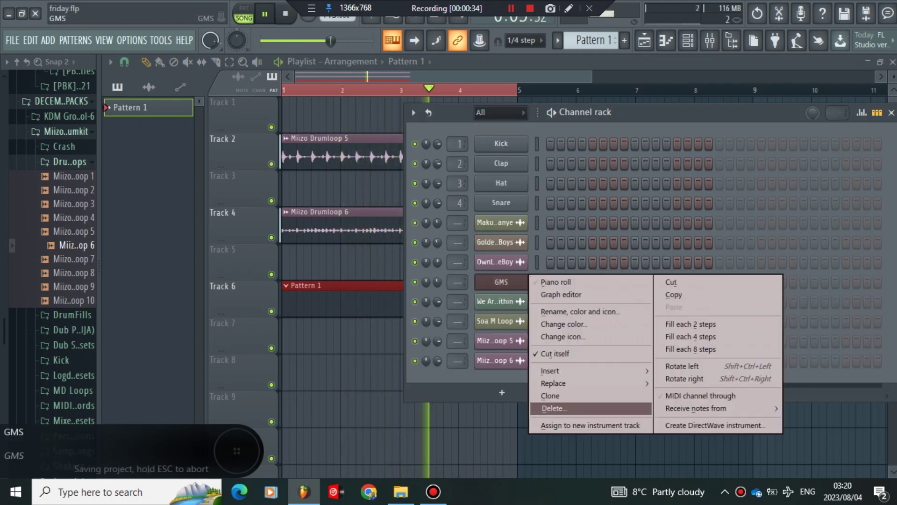
click(553, 408)
key(Return)
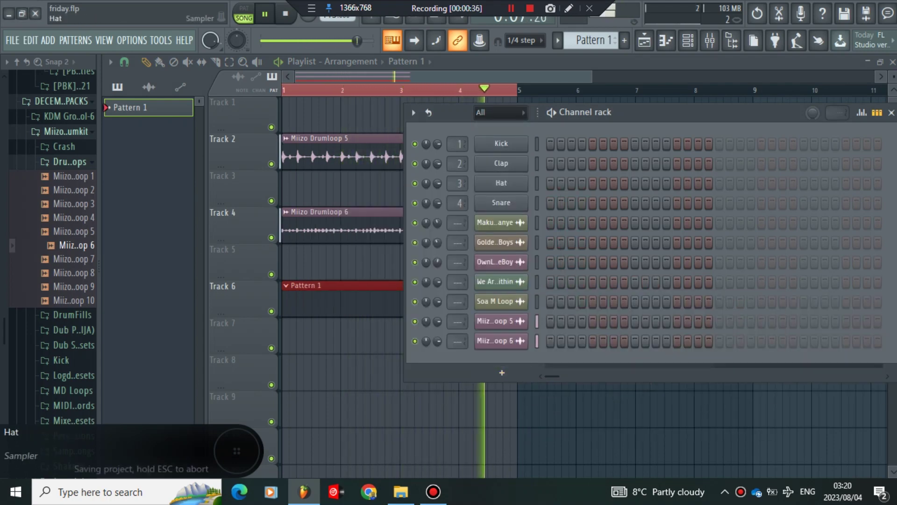
Delete the Kick, Clap, Hat and Snare channels from the channel rack
right_click(519, 139)
click(547, 283)
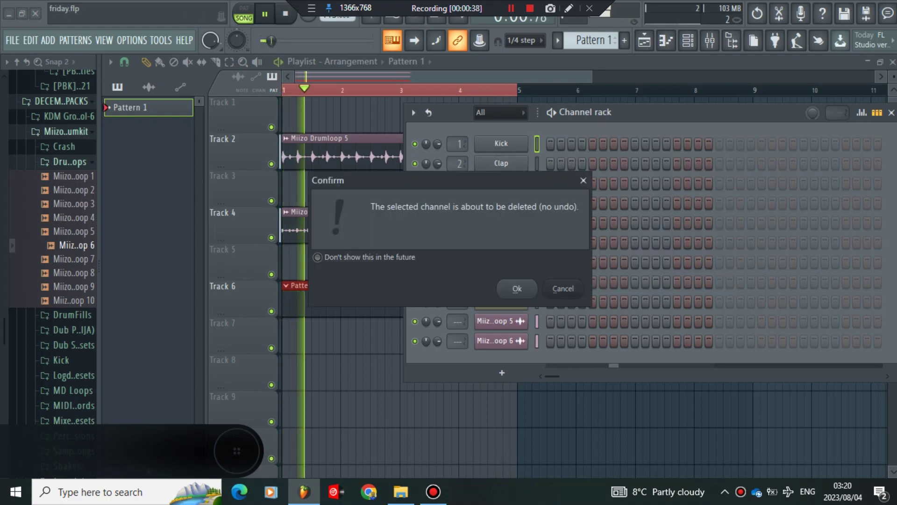
key(Return)
right_click(529, 140)
click(547, 282)
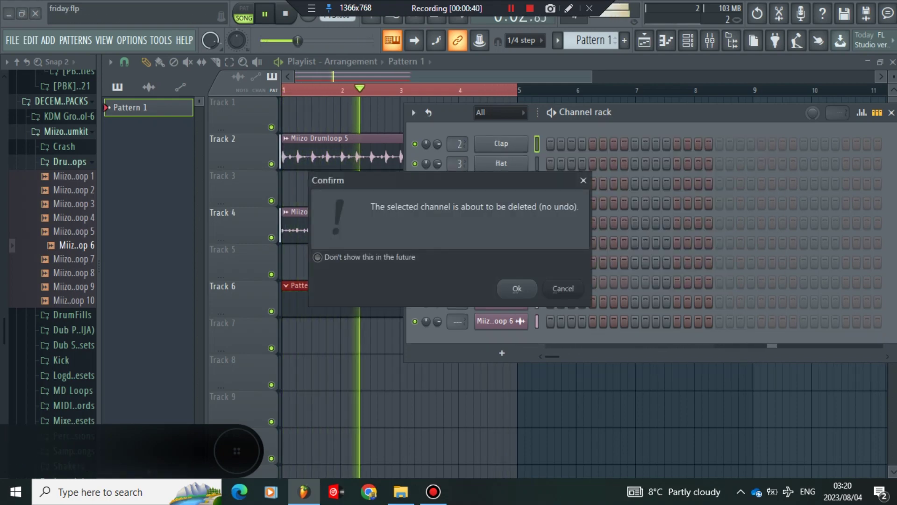
key(Return)
right_click(529, 140)
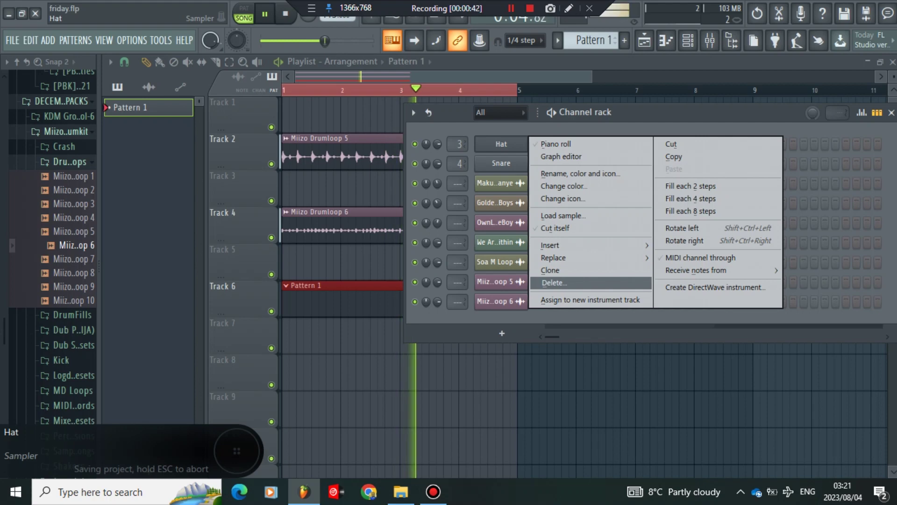
click(546, 283)
key(Return)
right_click(530, 140)
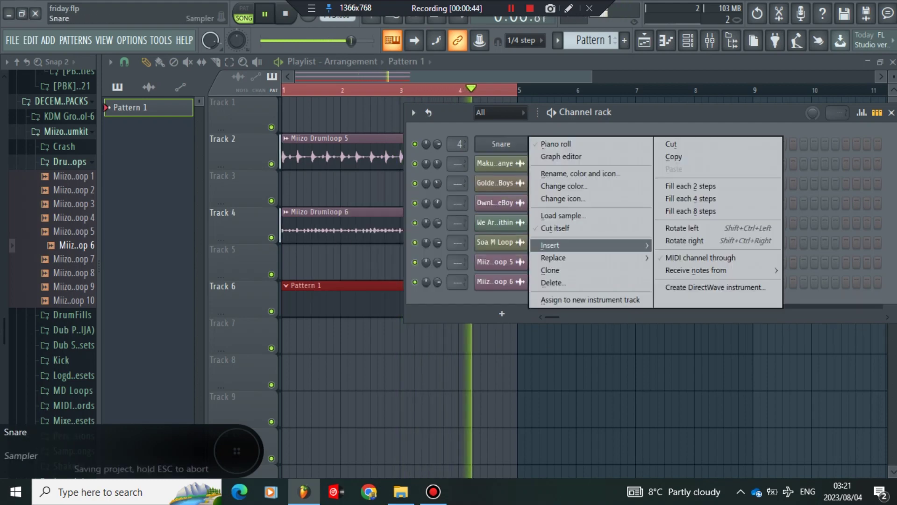
click(546, 283)
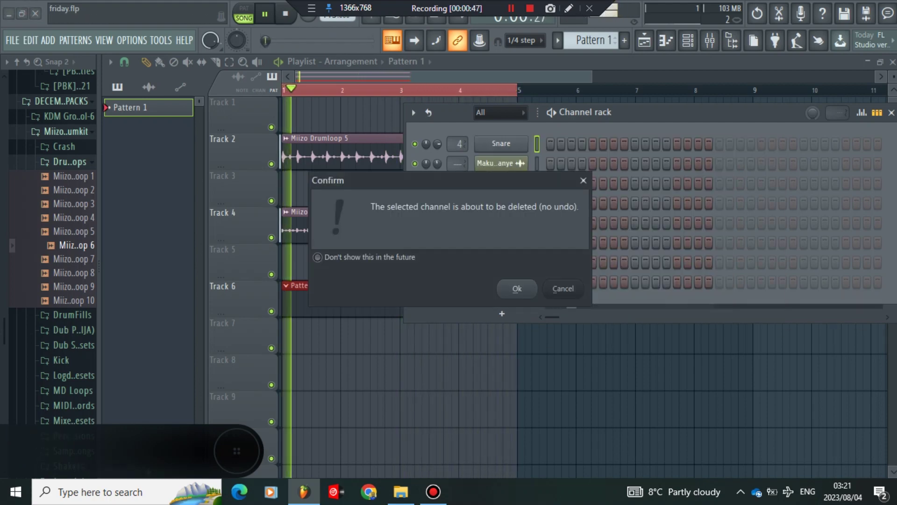
key(Return)
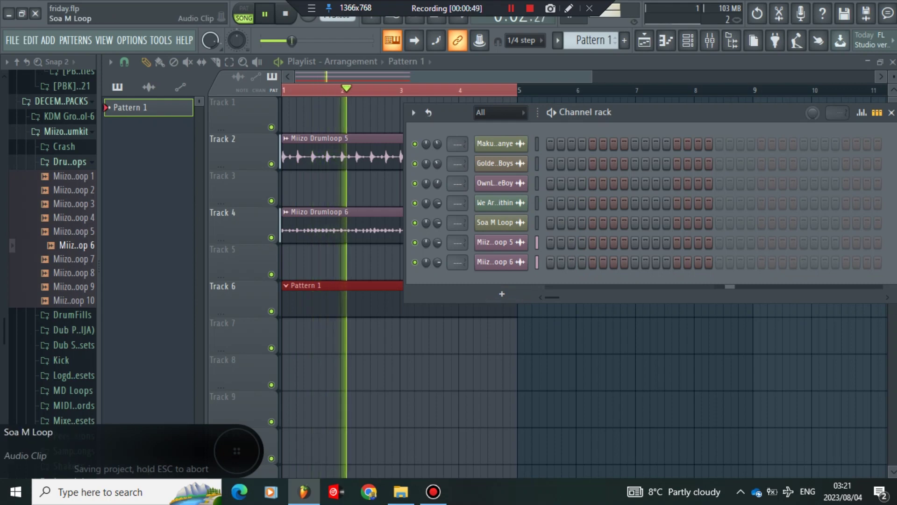
Delete the unused Soa M Loop and We Are Within audio clip channels
right_click(526, 218)
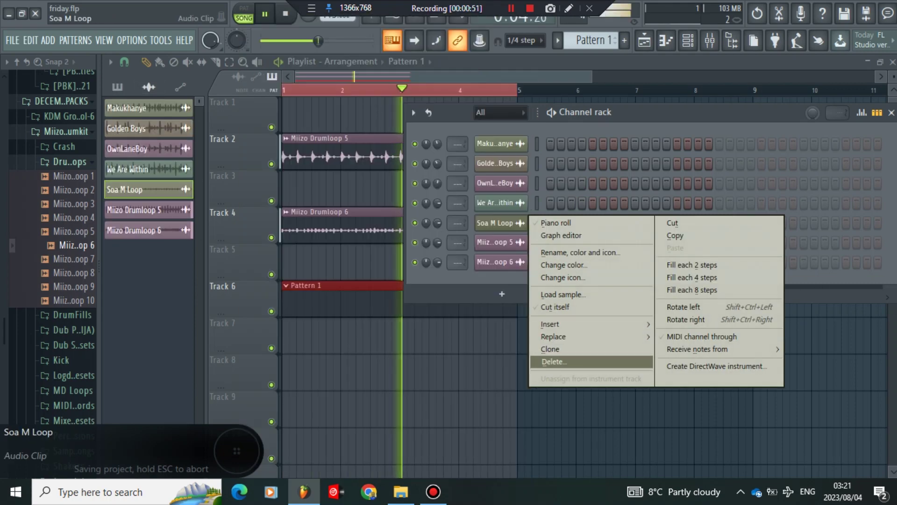
click(552, 361)
key(Return)
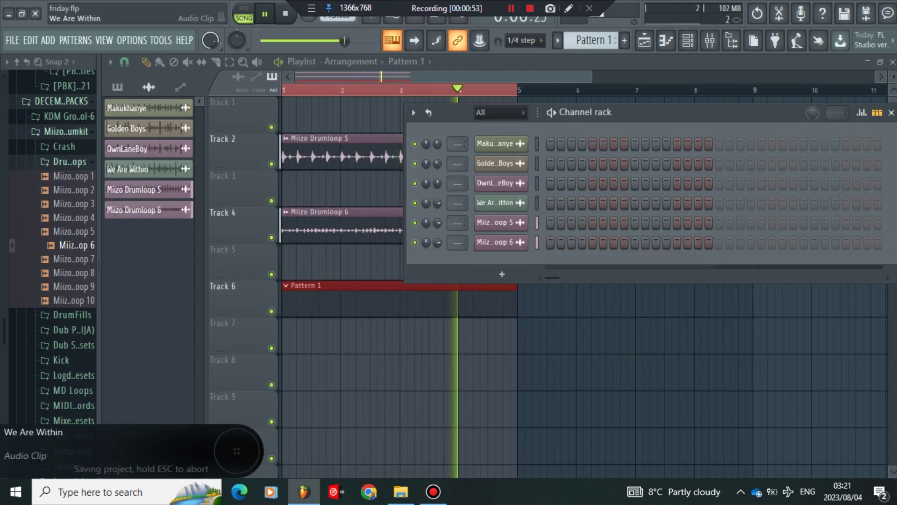
right_click(525, 202)
click(551, 341)
key(Return)
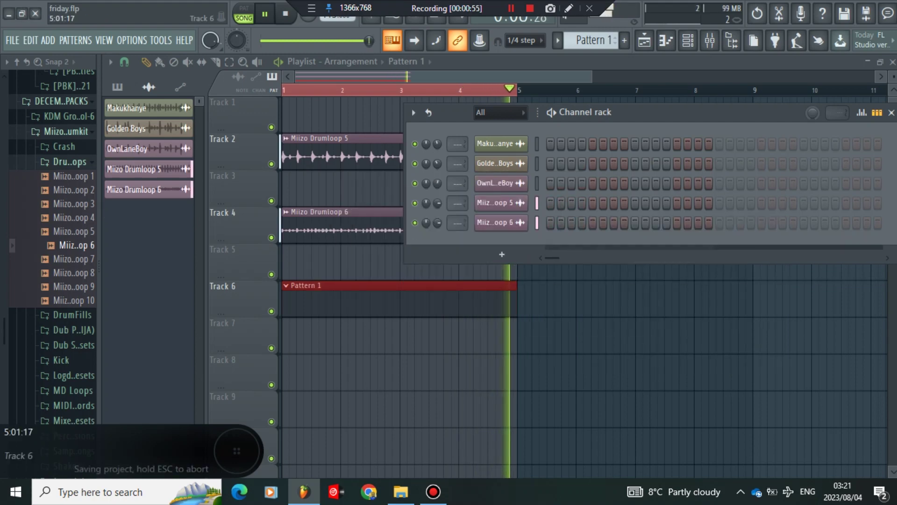
Delete the OwnLaneBoy, Golden Boys and Makukhanye audio clip channels, keeping only the two Miizo drumloops
right_click(536, 180)
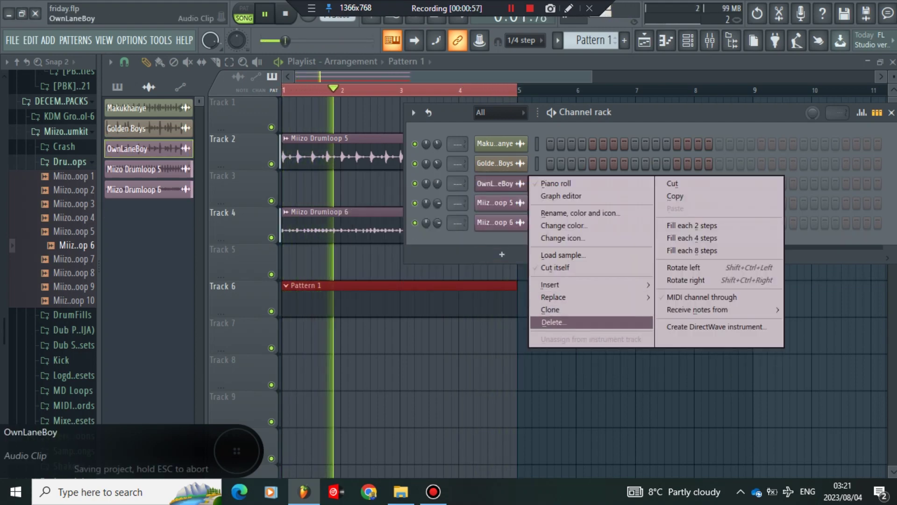
click(551, 379)
key(Return)
right_click(481, 161)
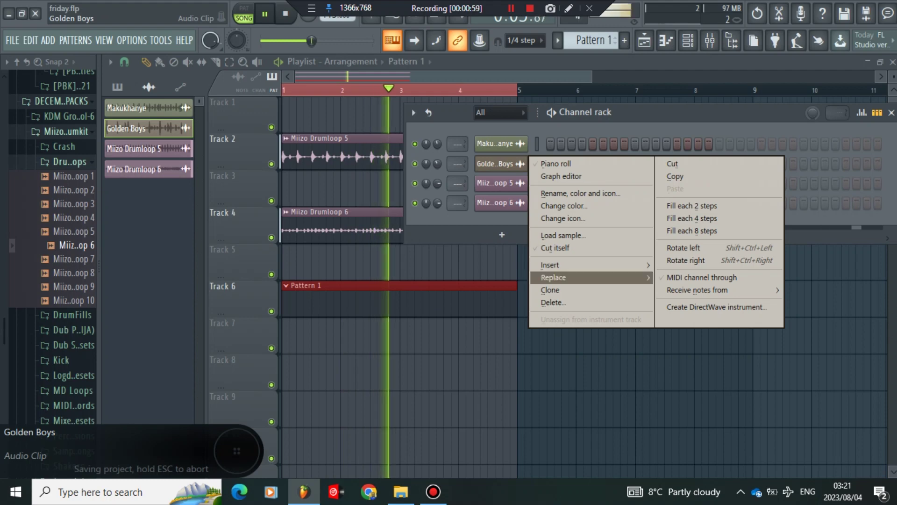
click(549, 301)
key(Return)
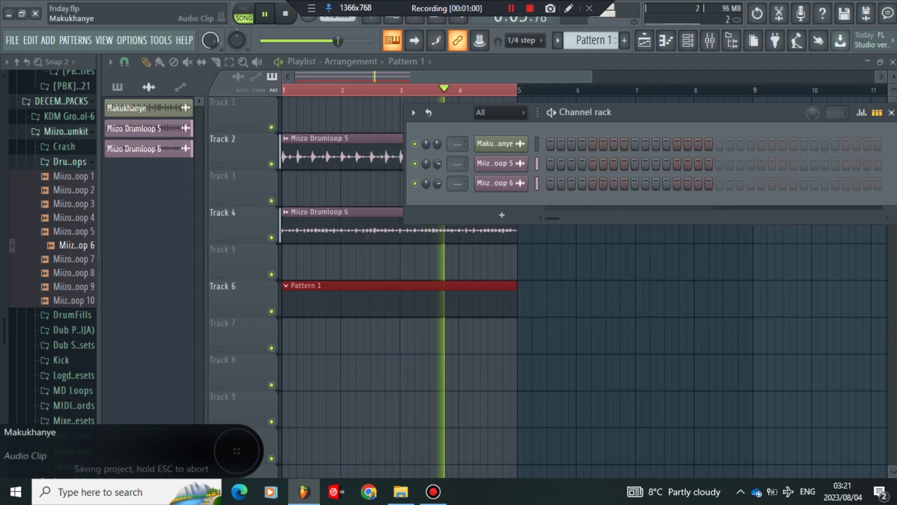
right_click(475, 136)
click(551, 283)
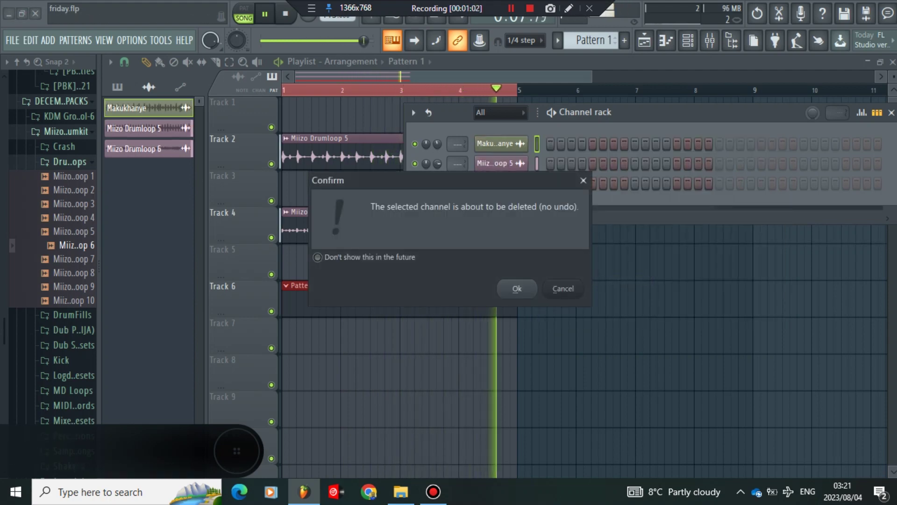
key(Return)
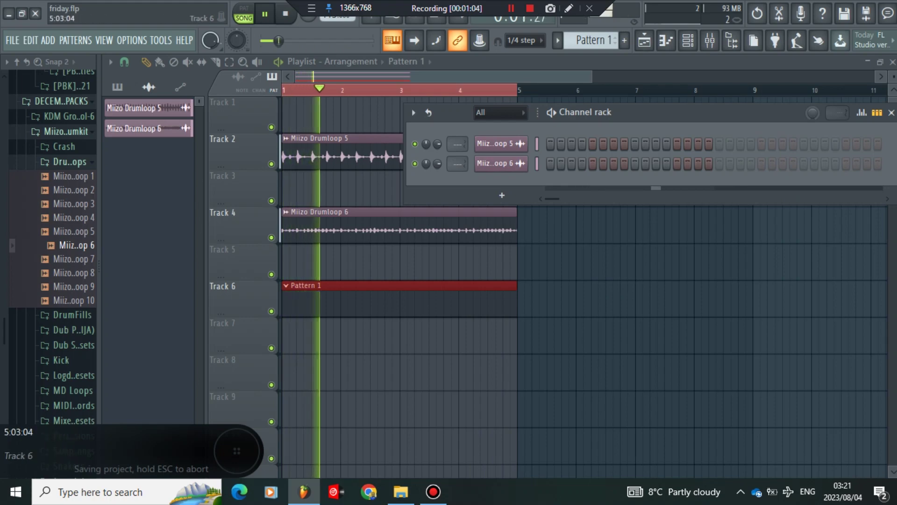
Inspect the channel settings of the Miizo Drumloop 5 and Miizo Drumloop 6 clips, closing each afterward
click(524, 299)
double_click(380, 156)
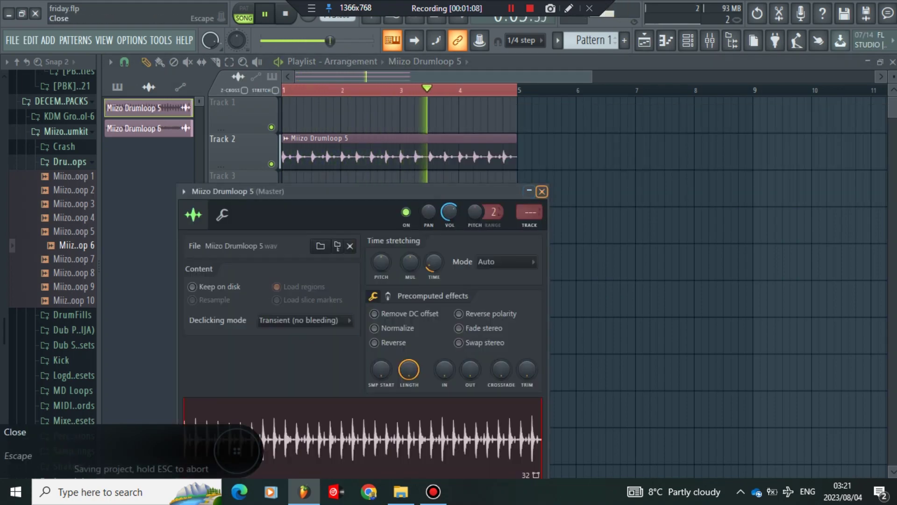
click(542, 191)
double_click(445, 229)
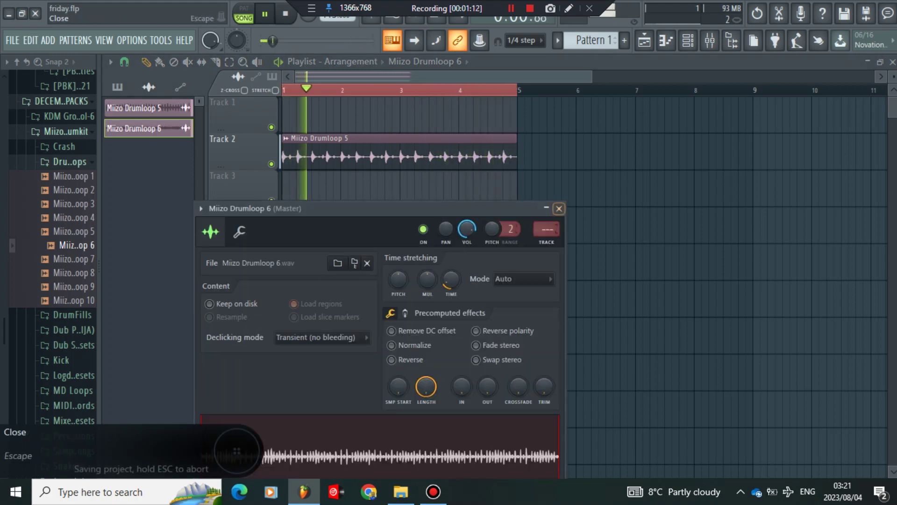
click(559, 208)
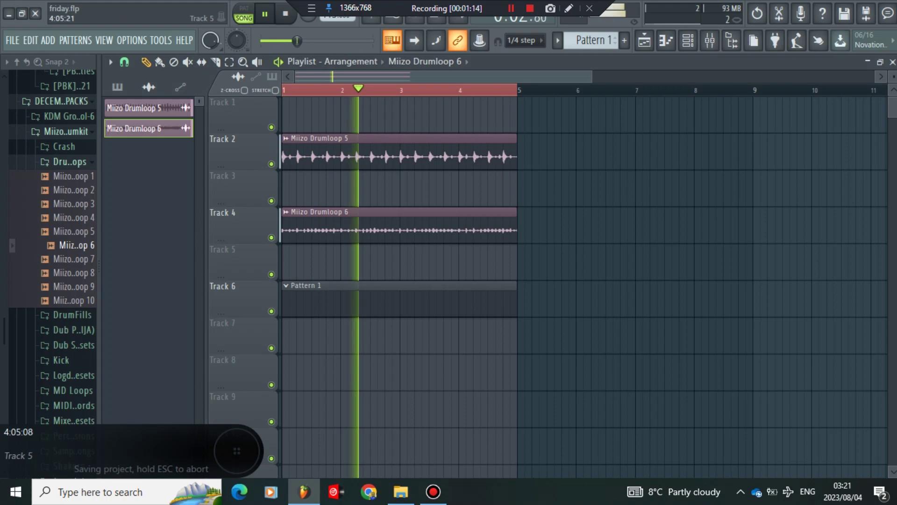
Add a new GMS synth channel to Pattern 1 and reposition its plugin window higher up
double_click(463, 301)
click(500, 194)
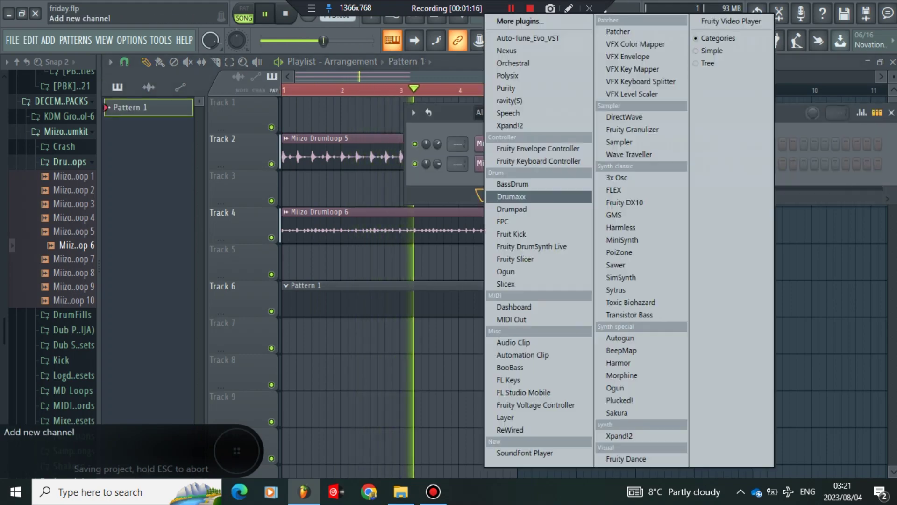
click(614, 214)
drag(607, 225, 592, 116)
Load the Diablo TE preset from the GMS Basses bank and close the plugin
click(456, 243)
scroll(570, 322, down, 5)
scroll(570, 341, down, 2)
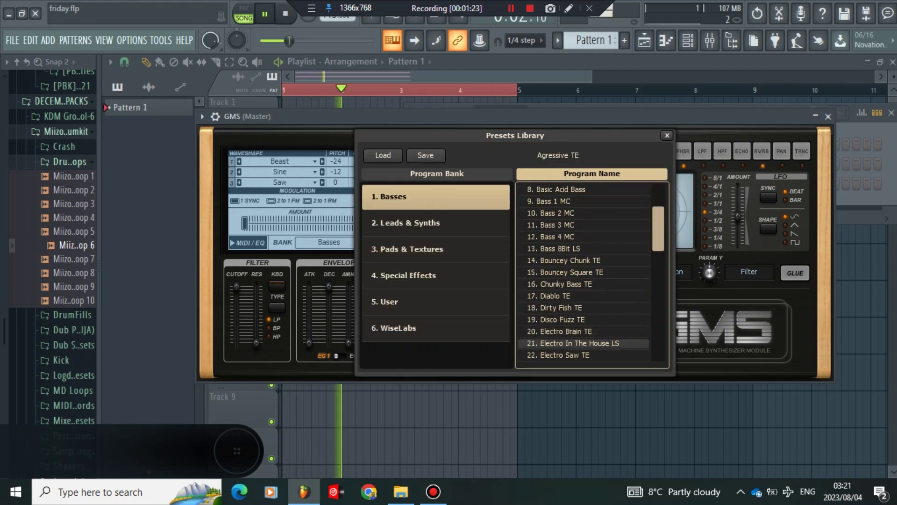
scroll(570, 342, down, 5)
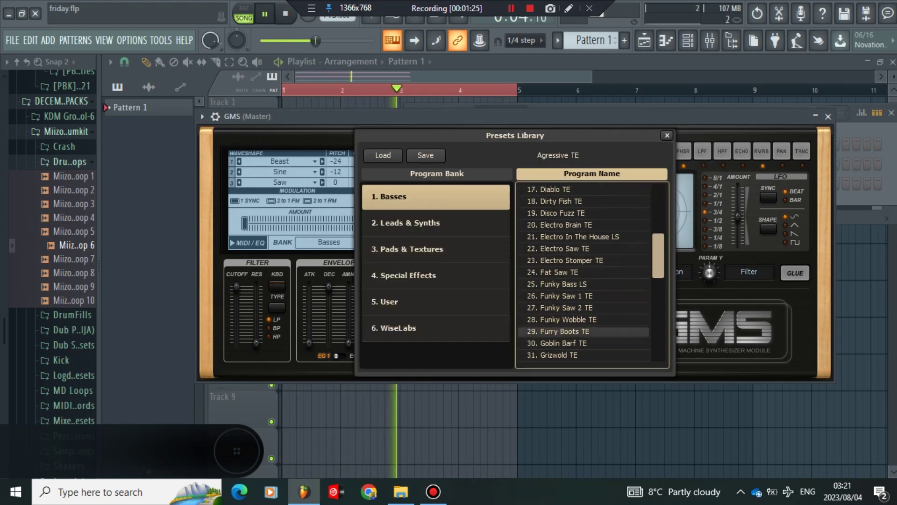
scroll(570, 331, down, 10)
scroll(570, 323, up, 12)
scroll(584, 320, up, 3)
click(554, 272)
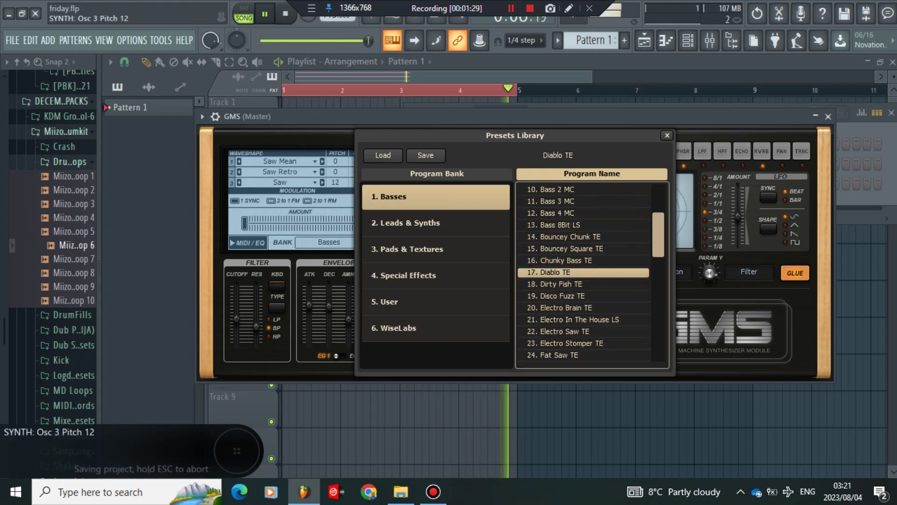
click(828, 116)
Open the GMS channel in the piano roll and lower its channel volume to about 47%
right_click(502, 183)
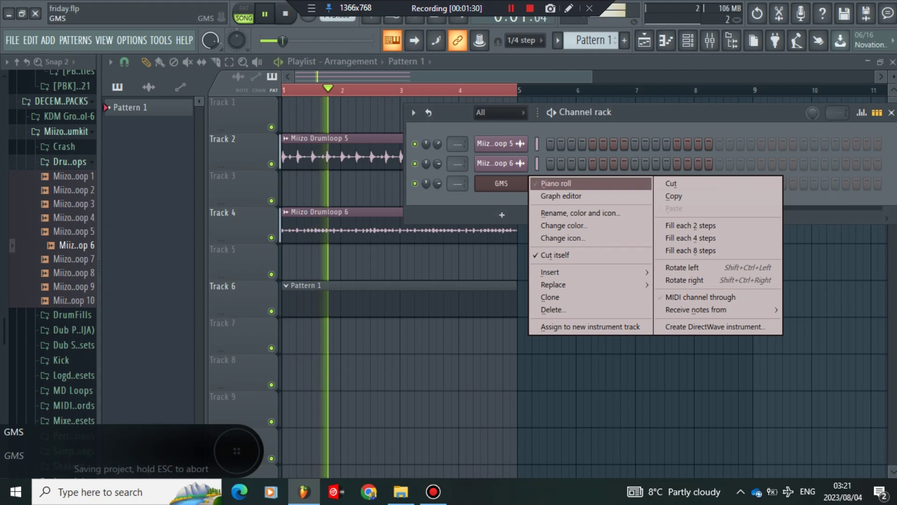
click(556, 184)
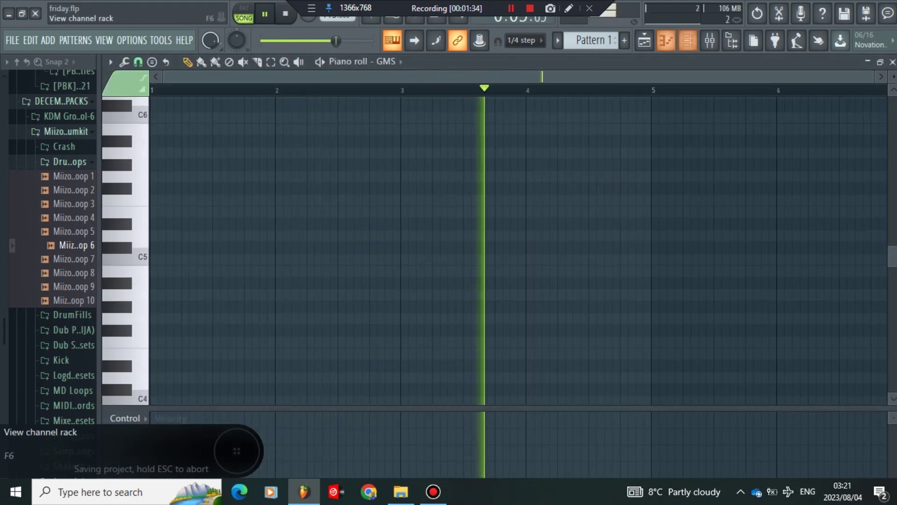
click(687, 40)
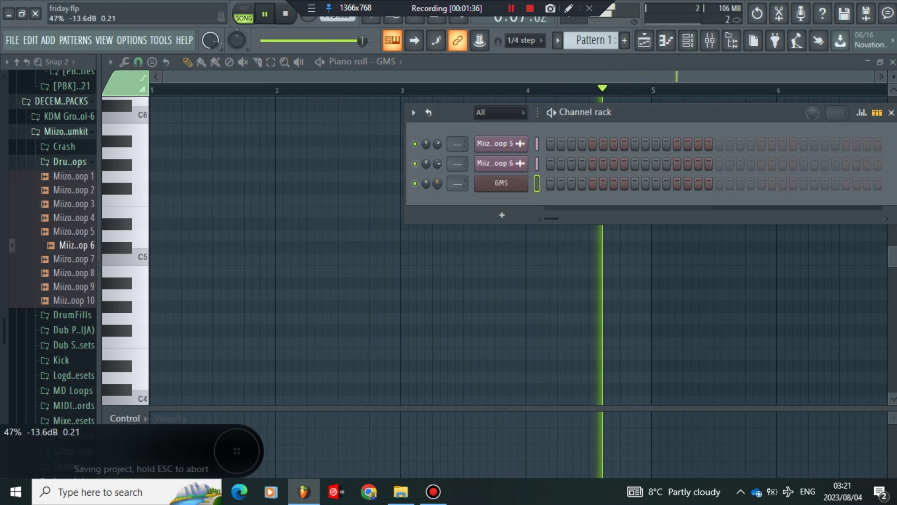
click(892, 113)
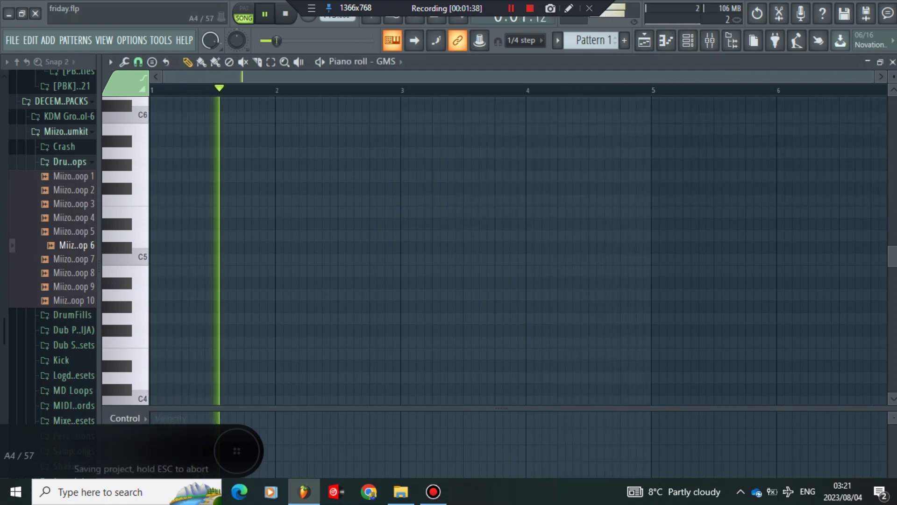
Add an A4 note at the start of bar 1 and set its length to one bar
click(139, 295)
click(154, 295)
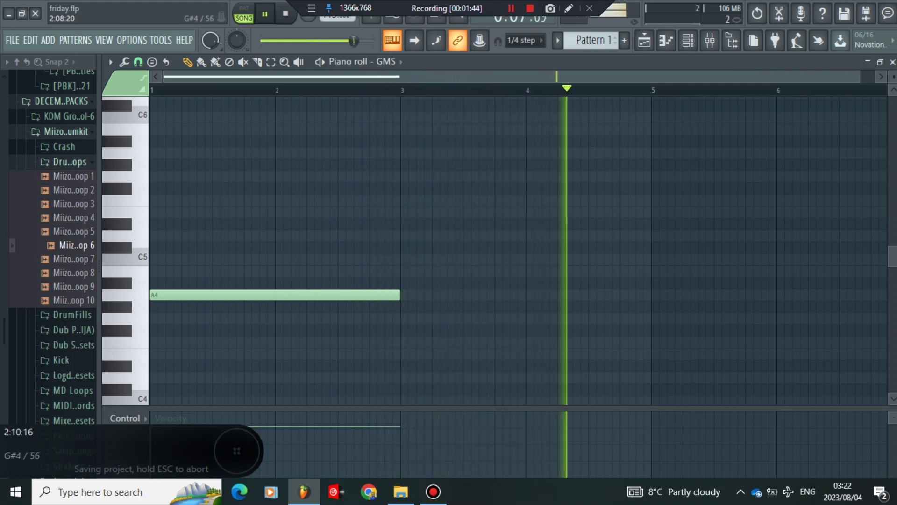
drag(398, 295, 273, 302)
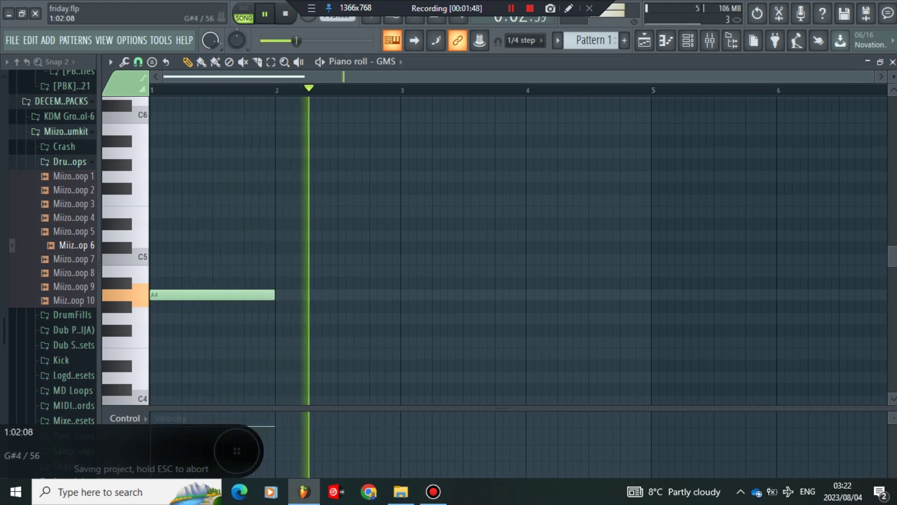
Add half-bar C5 and G4 notes one after the other in bar 2, followed by a one-bar A4 note at bar 3
key(space)
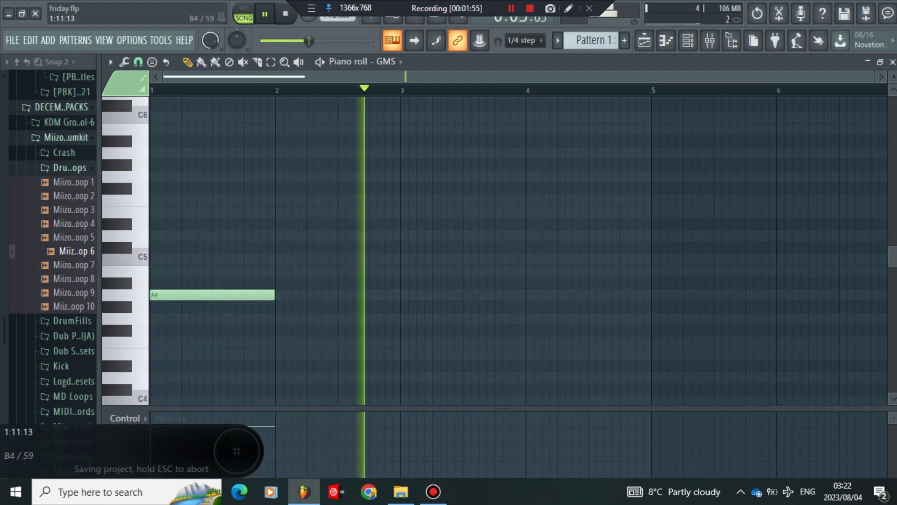
click(280, 260)
drag(398, 259, 336, 260)
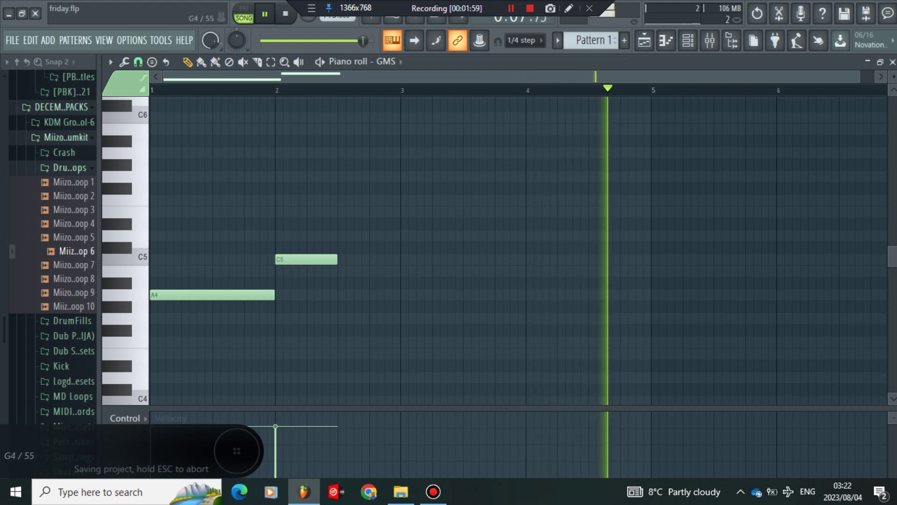
click(341, 319)
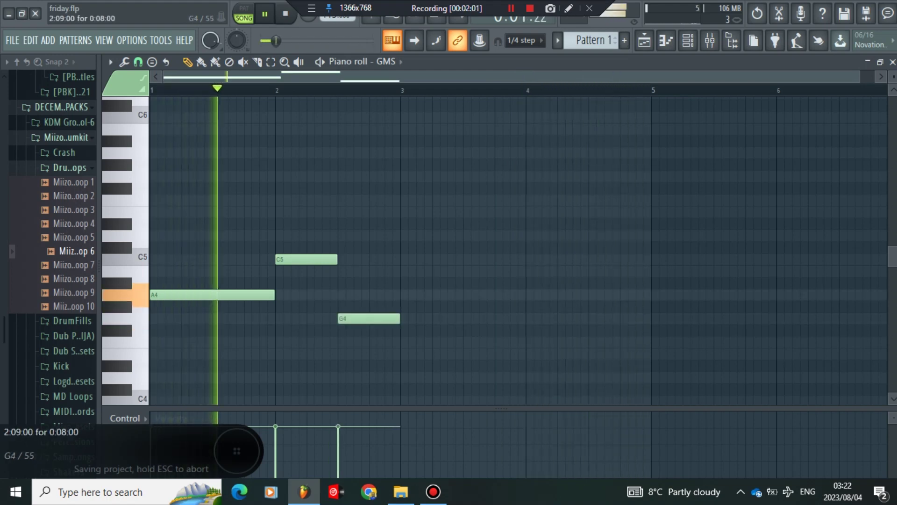
click(243, 295)
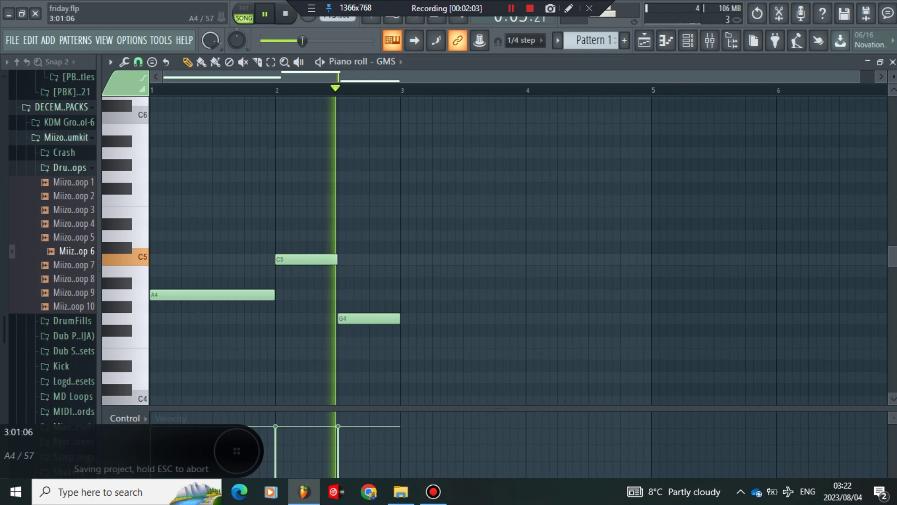
click(403, 295)
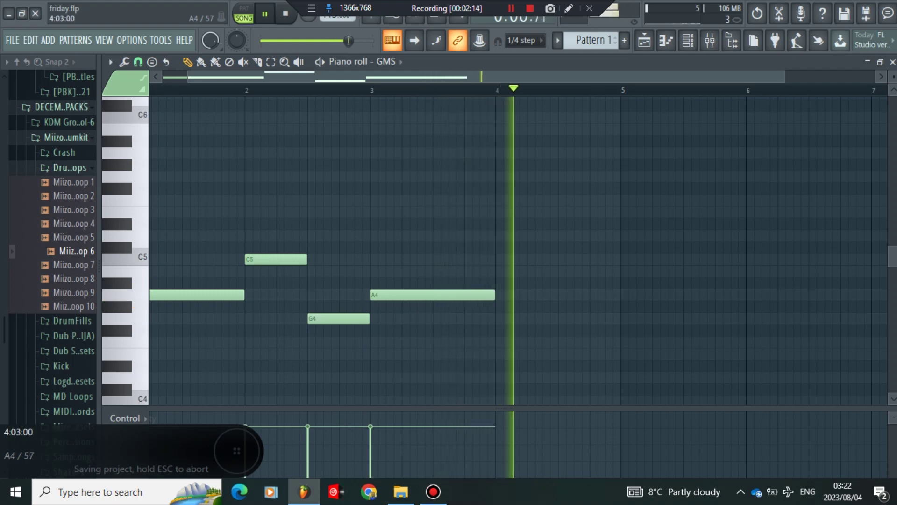
Fill bar 4 with a half-bar A4 note followed by a half-bar G4 note, and save the project
click(506, 295)
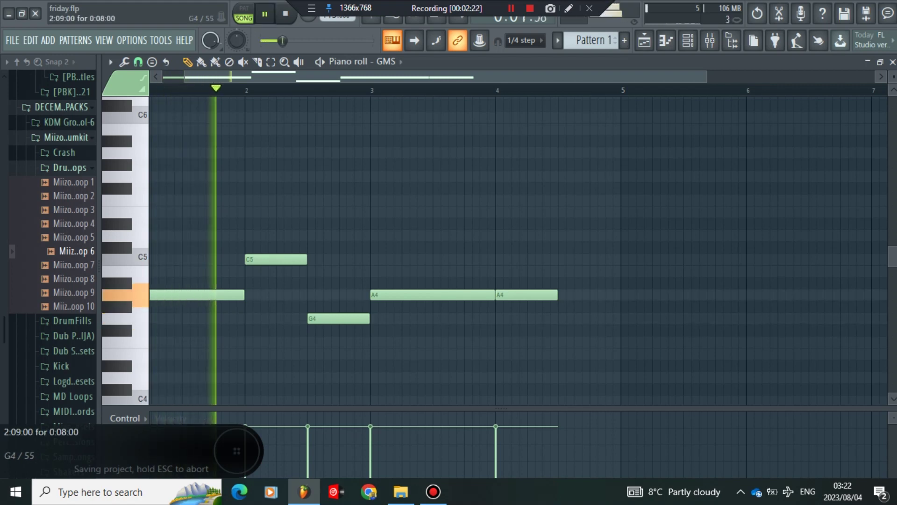
click(560, 318)
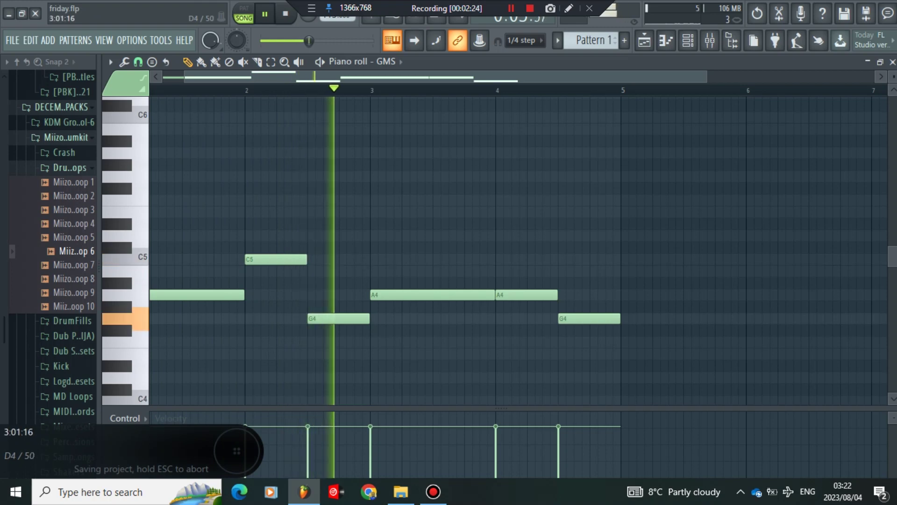
click(12, 41)
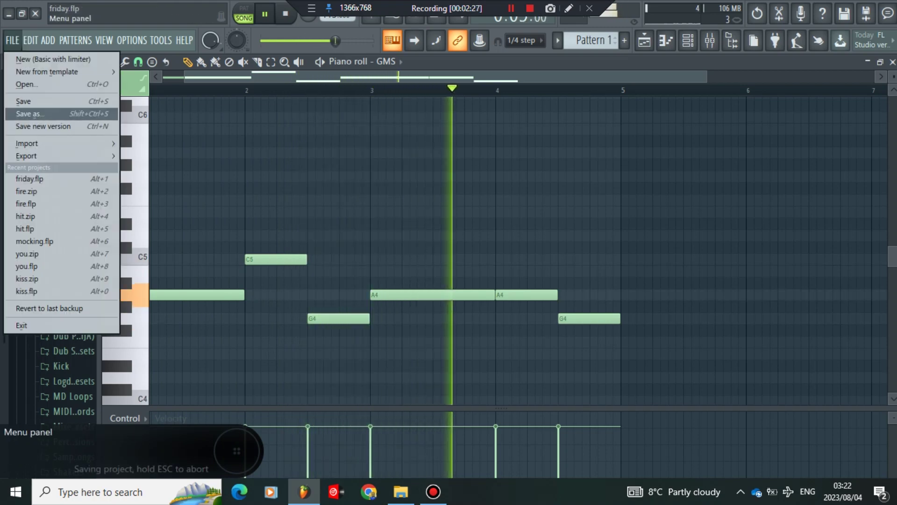
click(28, 101)
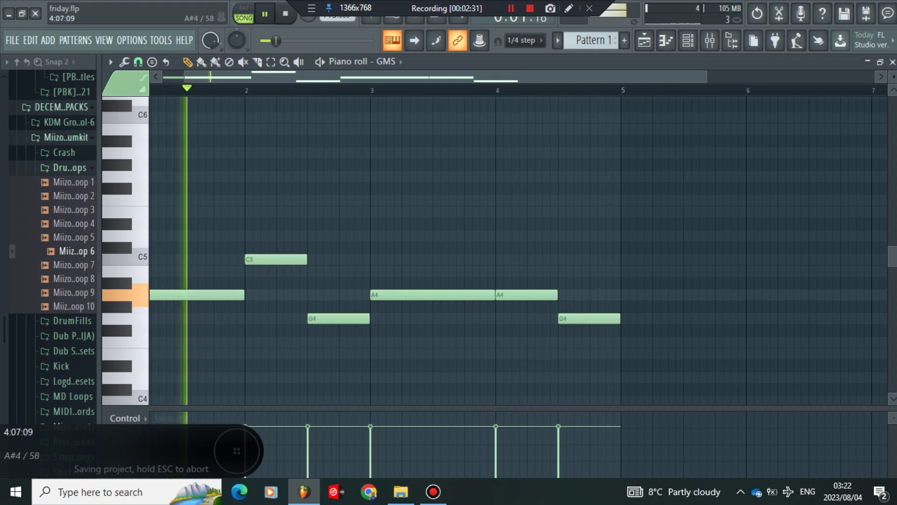
Replace the separate A4 note in bar 4 by extending the bar 3 A4 to one and a half bars, and save the project
right_click(537, 295)
drag(493, 295, 558, 295)
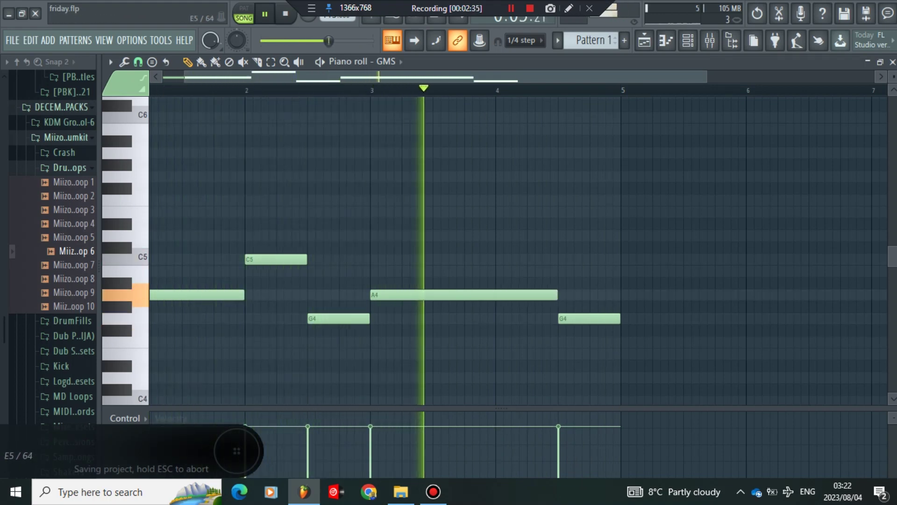
click(12, 40)
click(23, 101)
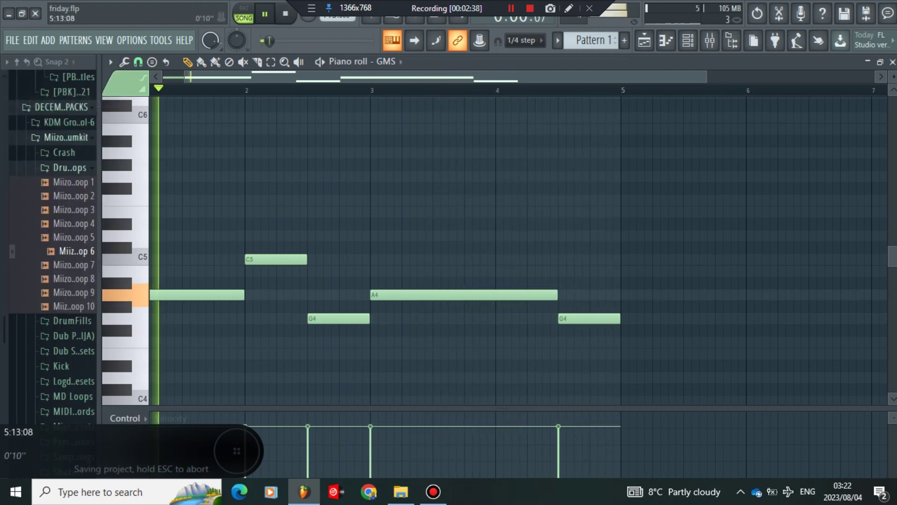
Close the piano roll and the channel rack to show the full playlist, and save the project
click(893, 62)
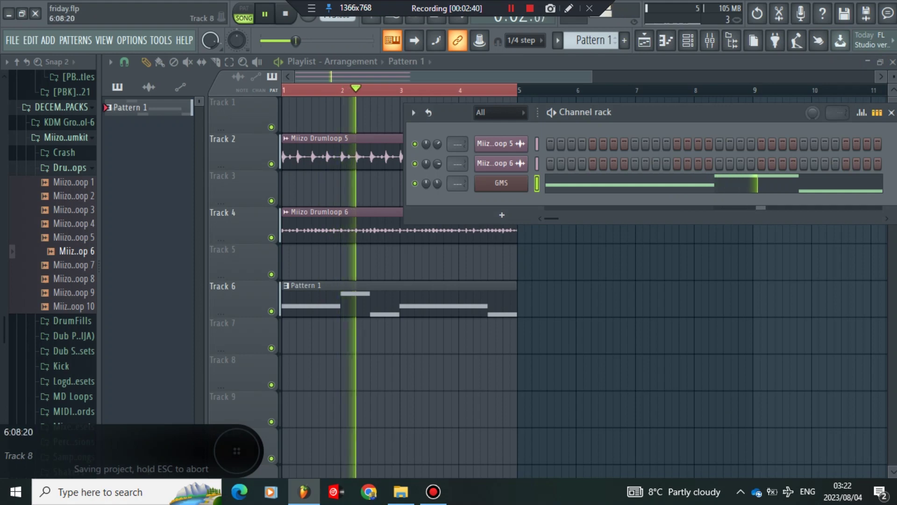
right_click(540, 336)
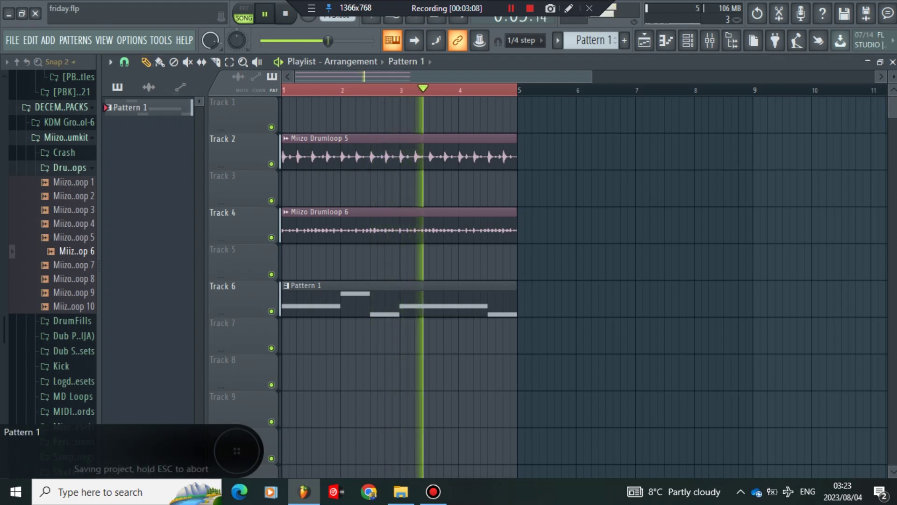
click(12, 41)
click(24, 101)
Create an empty Pattern 2 and place it on Track 8 across bars 1 to 4
key(F4)
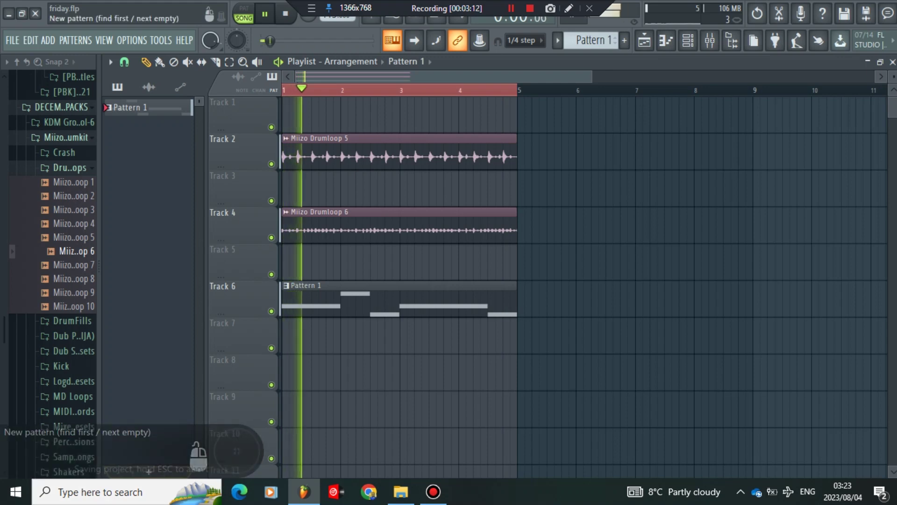
key(Return)
key(ctrl+s)
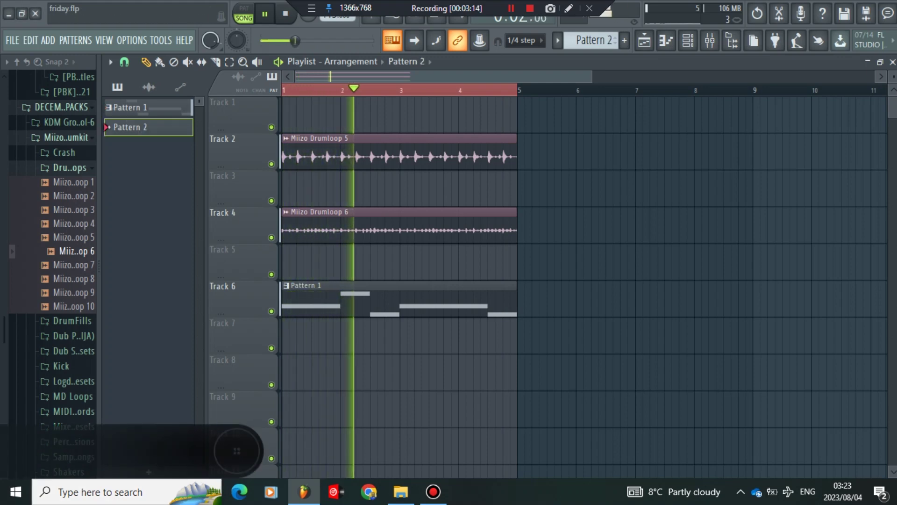
drag(136, 127, 518, 395)
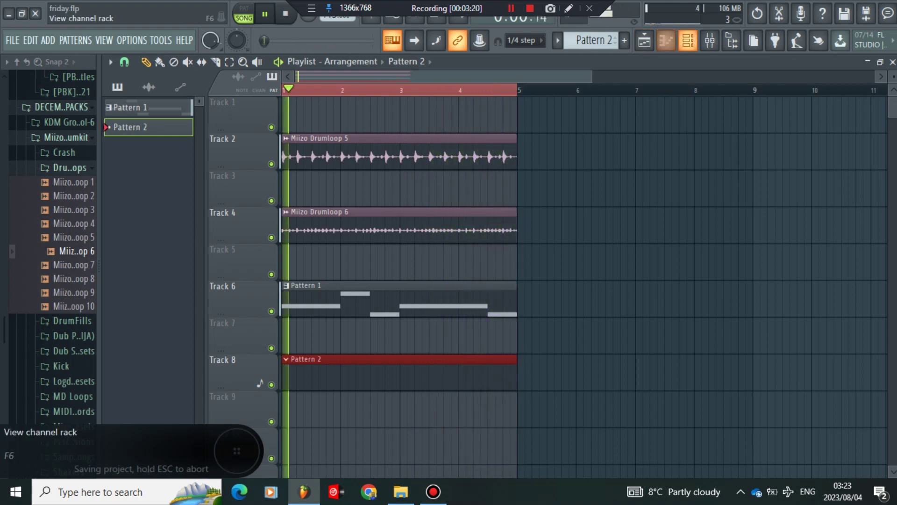
Add a new Morphine synth channel to Pattern 2 and reposition its plugin window higher up
click(688, 40)
click(502, 214)
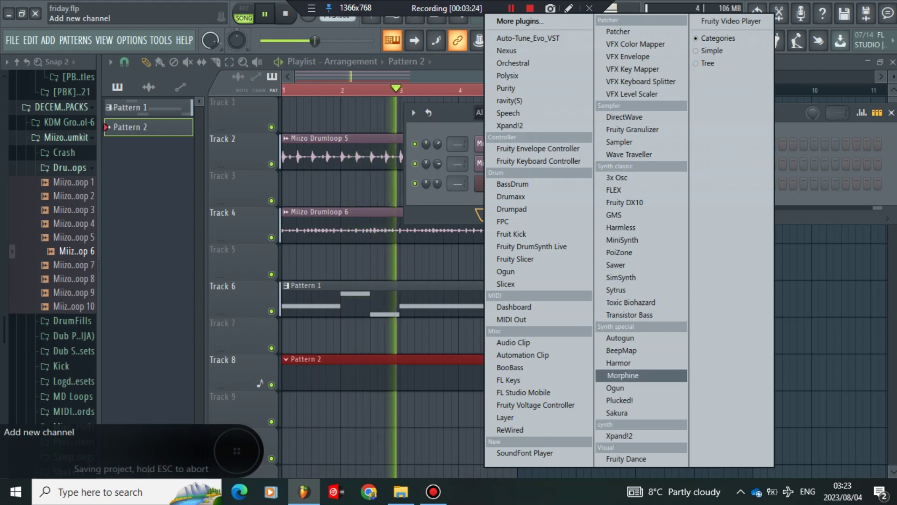
click(623, 375)
drag(467, 243, 497, 170)
Load the PAD Juno MC preset from Morphine's Pads & Atmos bank and close the plugin
click(349, 210)
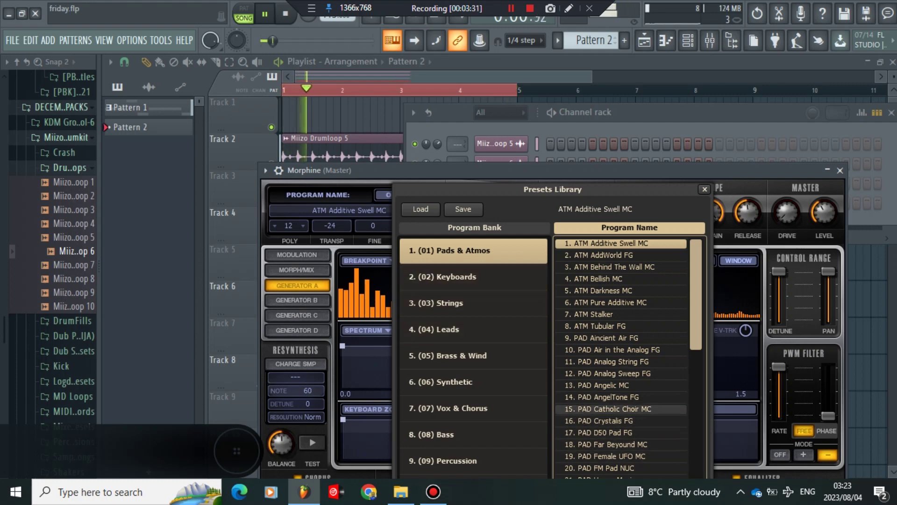
scroll(622, 420, down, 2)
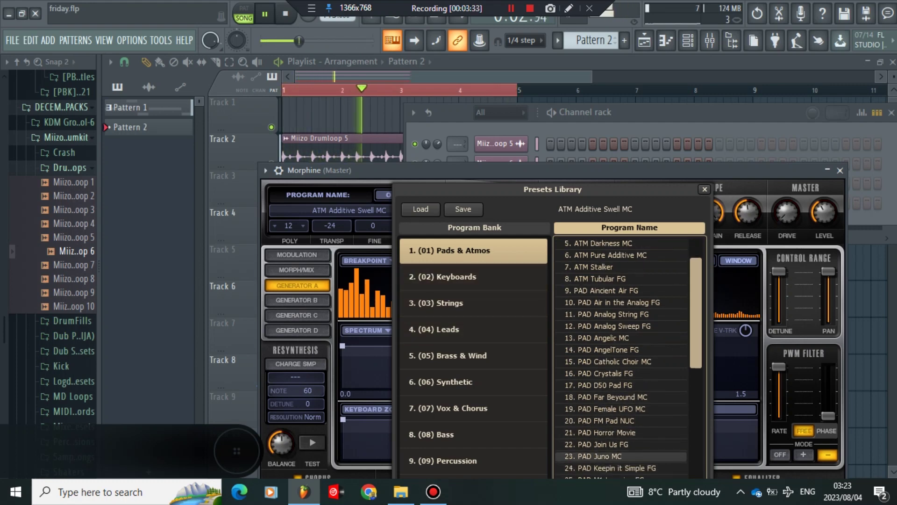
double_click(622, 455)
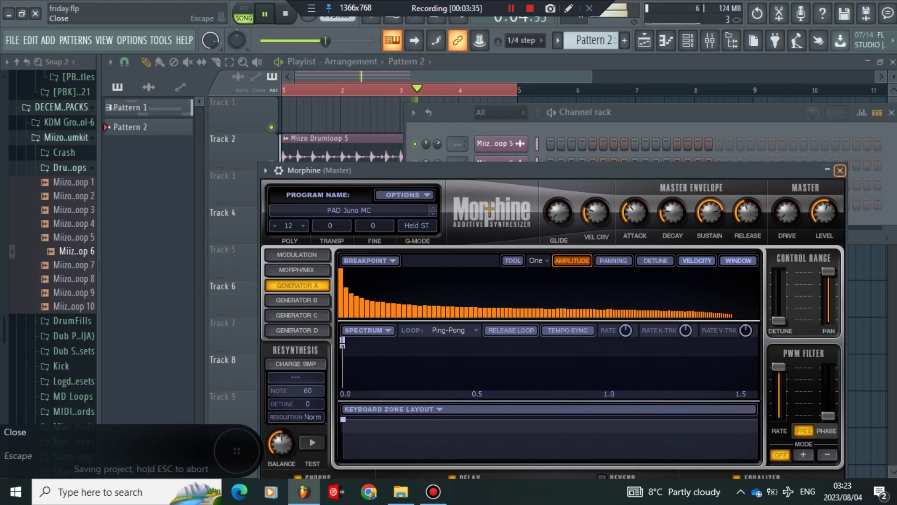
click(840, 170)
Open the Morphine channel in the piano roll and add a one-bar A4 note at the start of bar 1
right_click(521, 203)
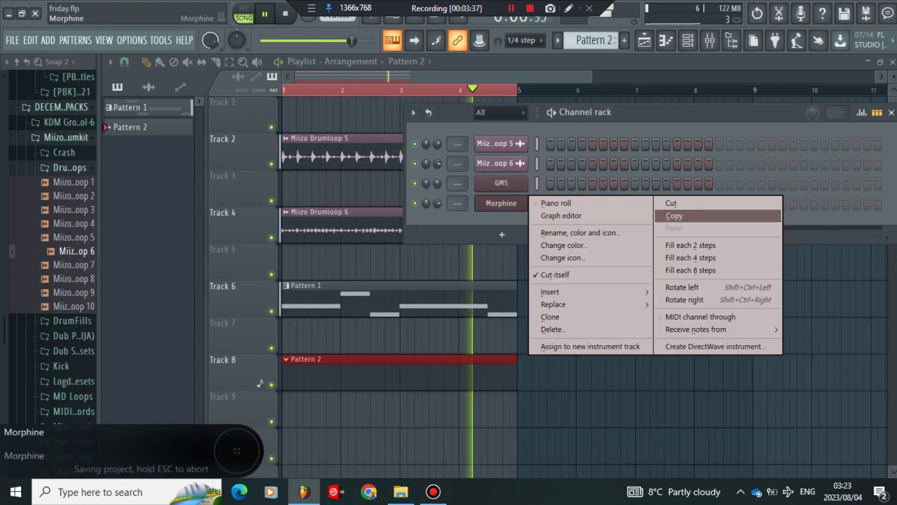
click(556, 203)
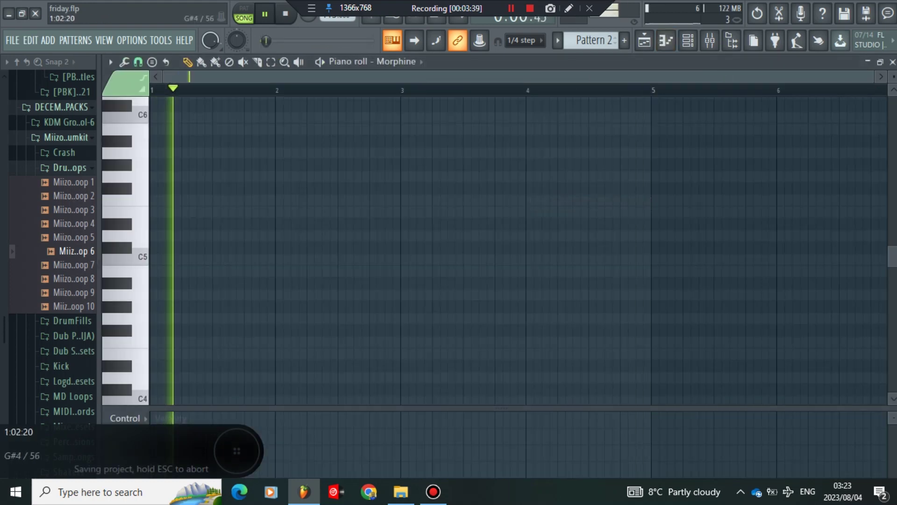
click(120, 294)
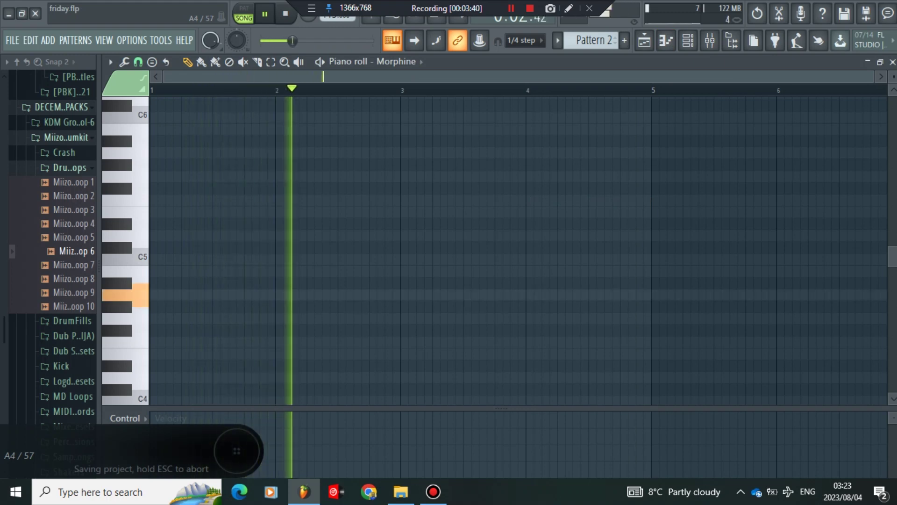
click(154, 295)
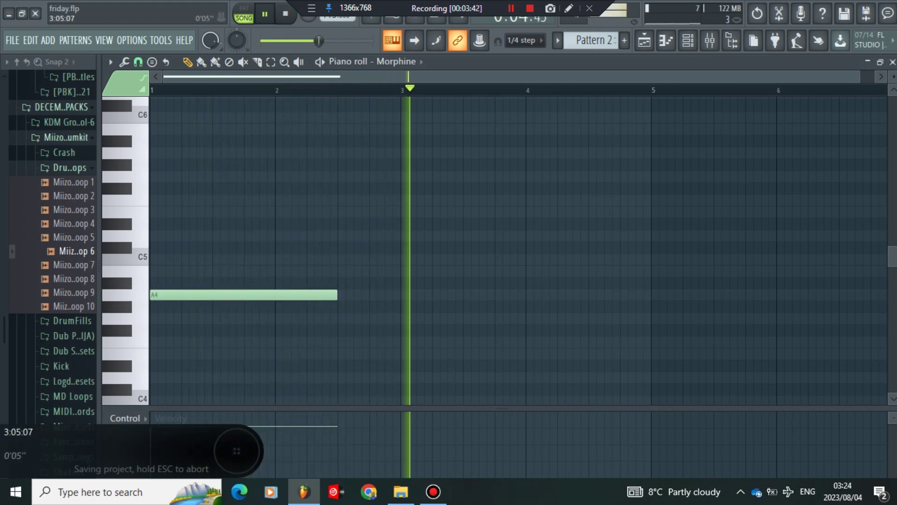
mouse_move(859, 77)
mouse_down()
mouse_move(621, 77)
mouse_move(876, 76)
mouse_up()
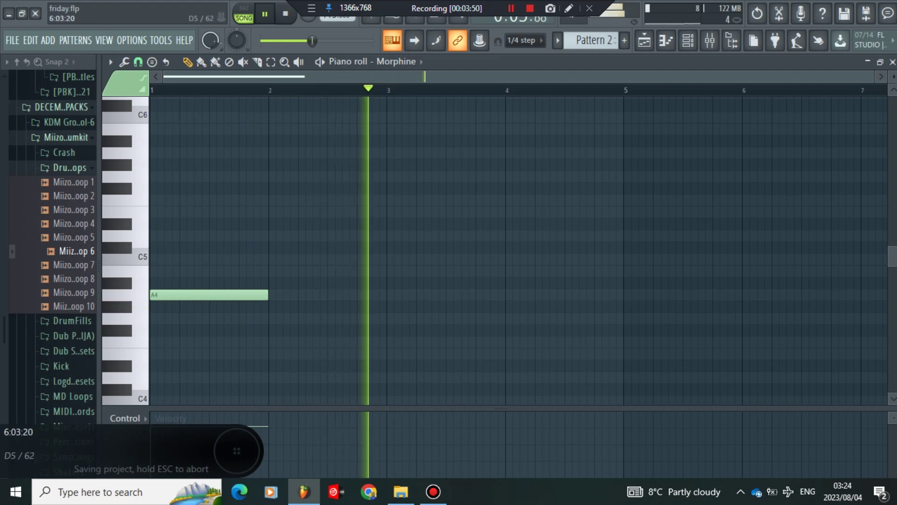
Save the project and display the channel rack over the playlist
click(688, 41)
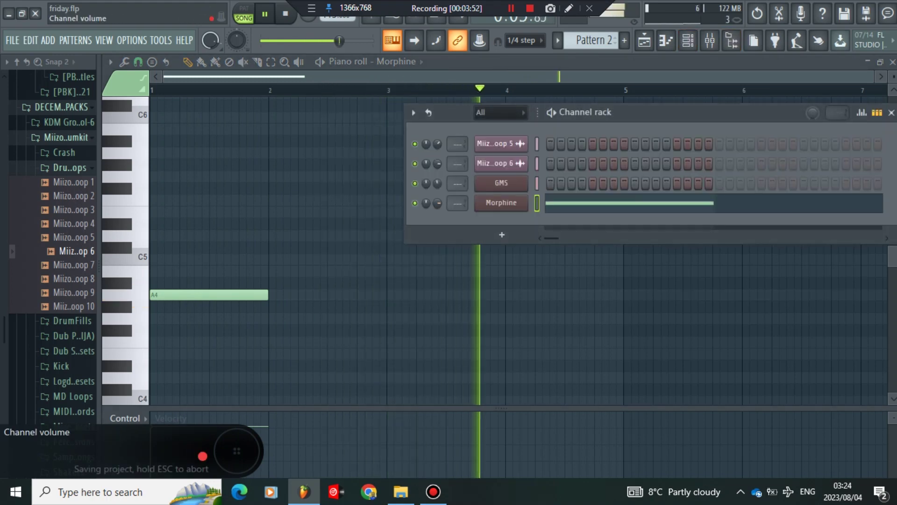
click(13, 40)
click(28, 102)
key(F5)
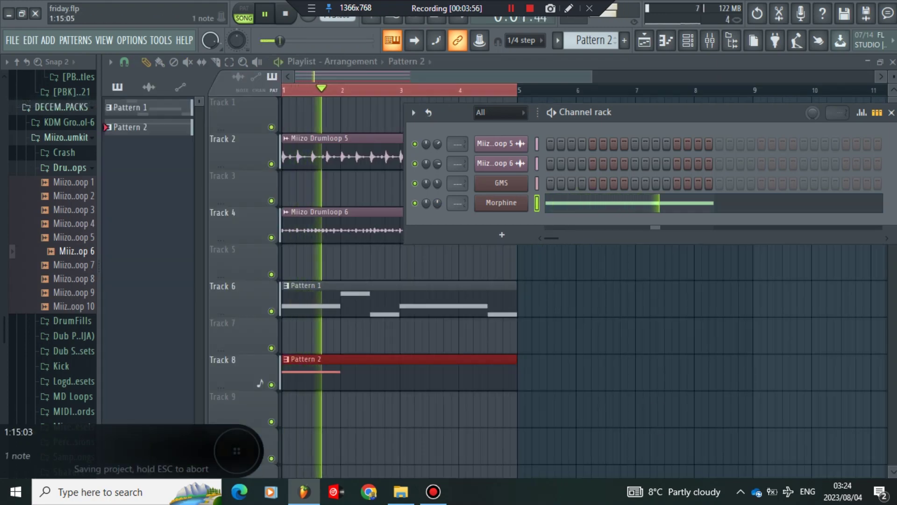
Reopen Morphine's piano roll and fill bar 2 with a half-bar C5 note followed by a half-bar B4 note
key(F7)
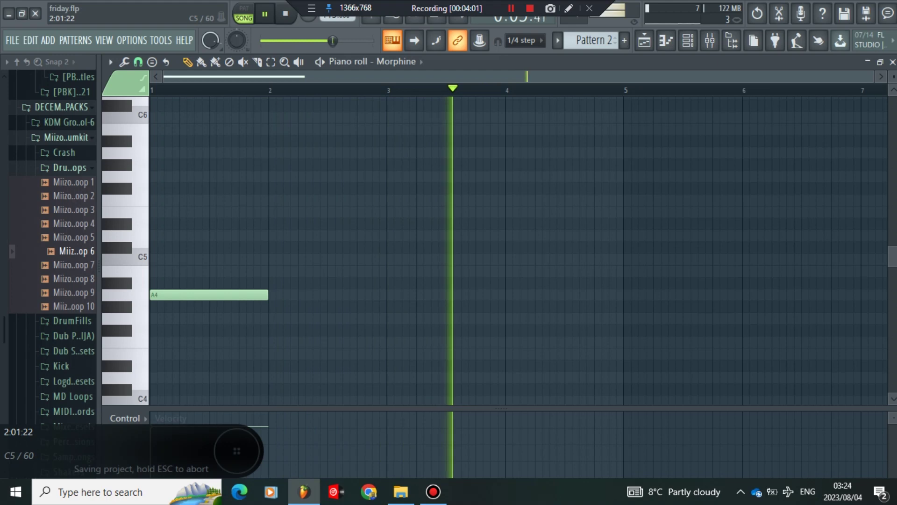
click(276, 259)
drag(385, 260, 325, 259)
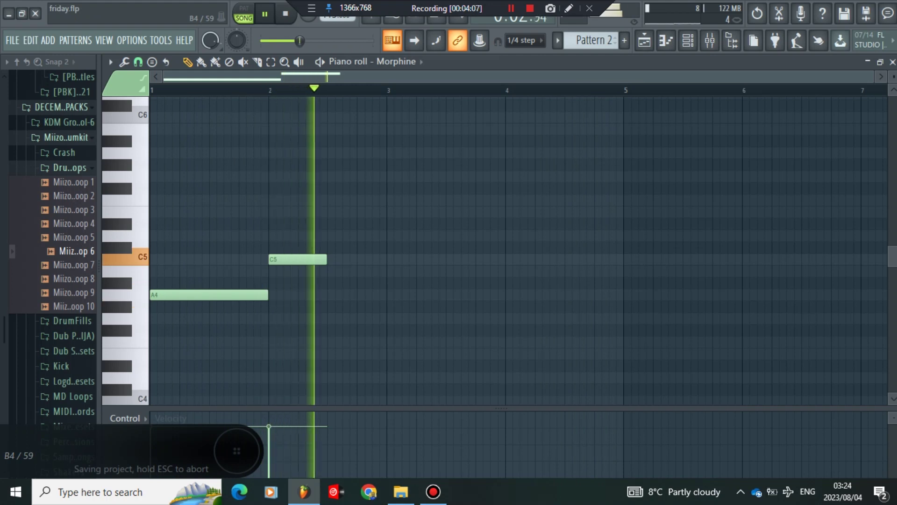
click(330, 271)
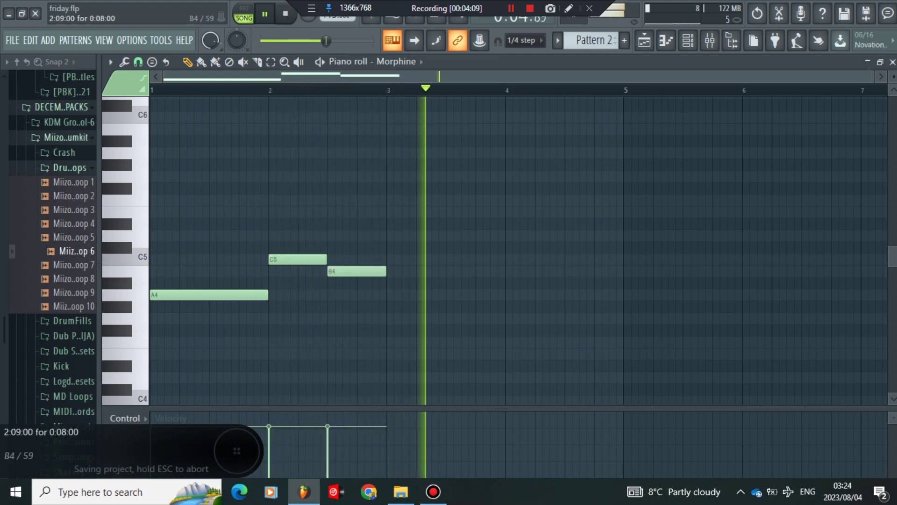
Add an A4 note at bar 3, stretch it to two bars so it ends at bar 5, and save the project
click(389, 295)
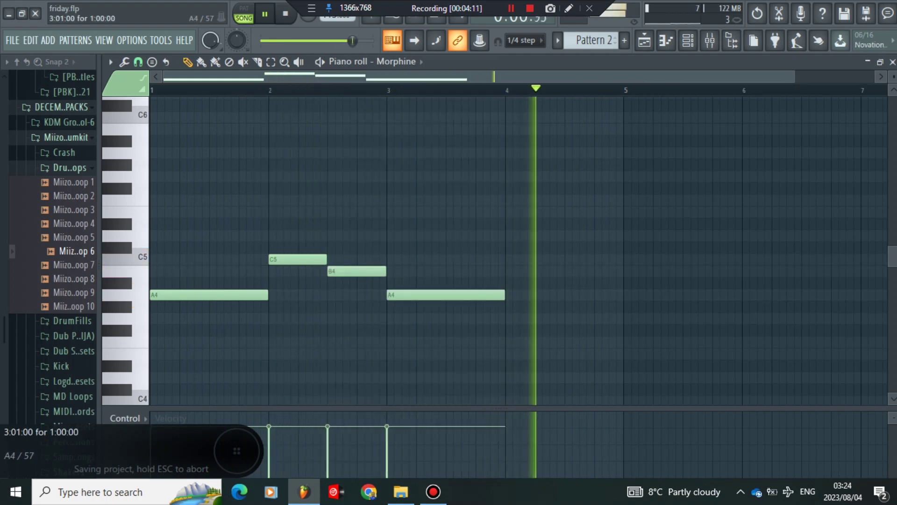
drag(503, 295, 549, 295)
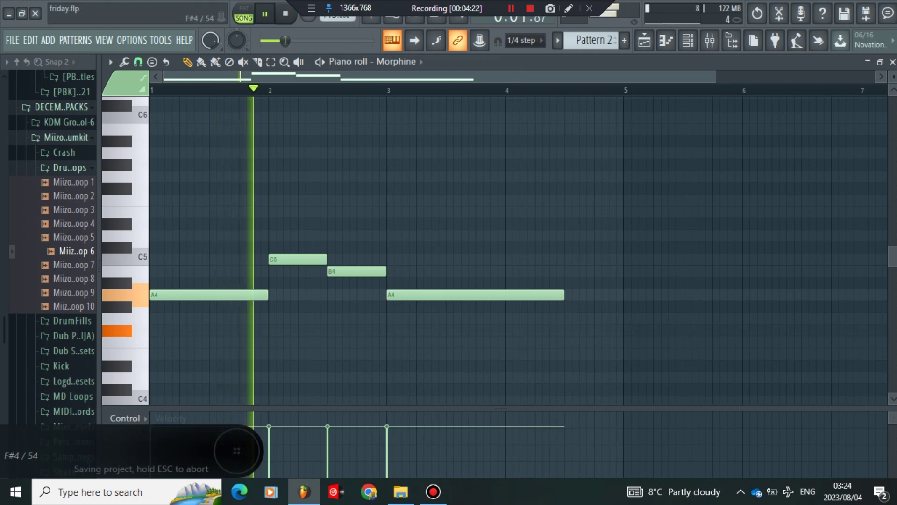
drag(563, 295, 623, 295)
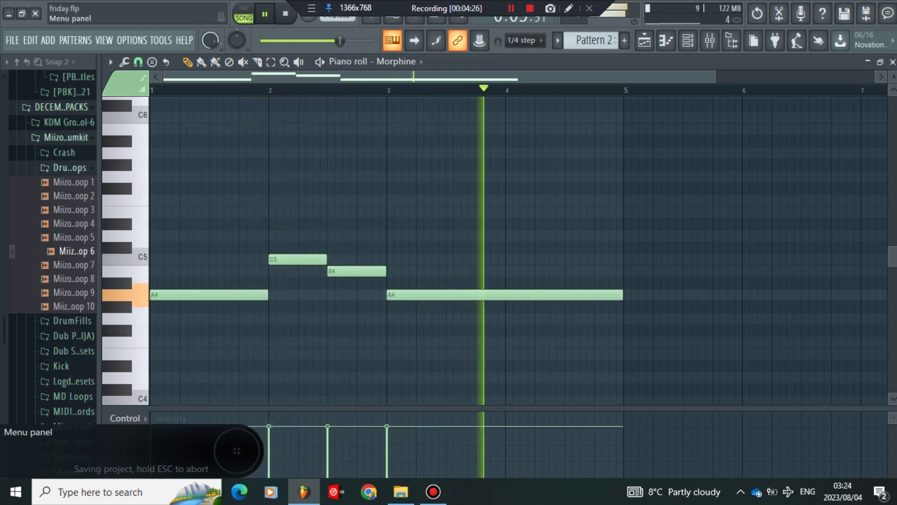
click(12, 41)
click(24, 100)
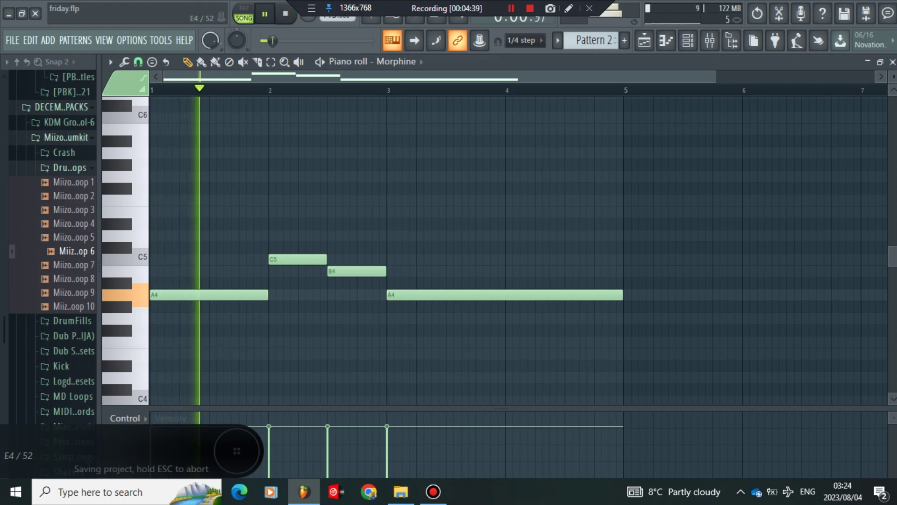
Add E4 notes under the two A4 notes, one bar long at bar 1 and two bars long at bar 3
click(155, 354)
drag(385, 354, 269, 354)
click(382, 354)
drag(381, 354, 389, 354)
drag(504, 354, 622, 354)
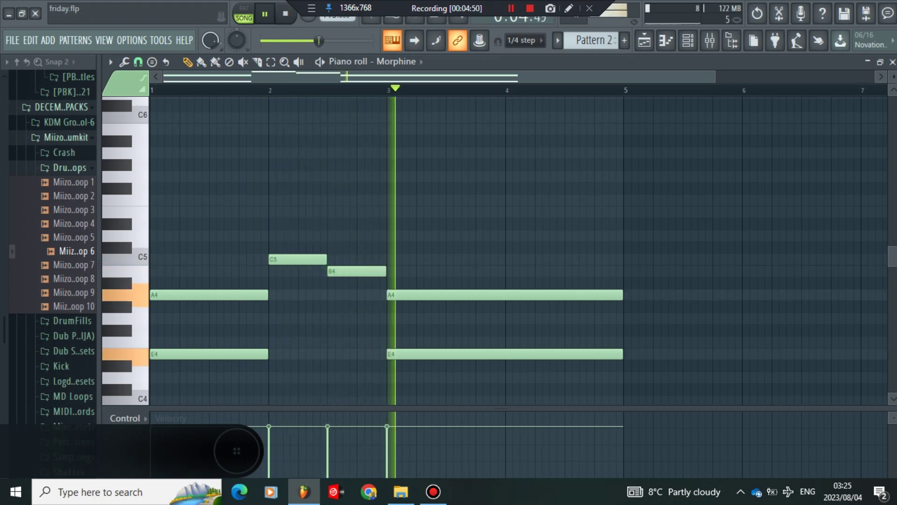
Save the project and add half-bar A4 and G4 notes beneath the C5 and B4 notes in bar 2
click(13, 40)
click(24, 101)
scroll(514, 253, down, 3)
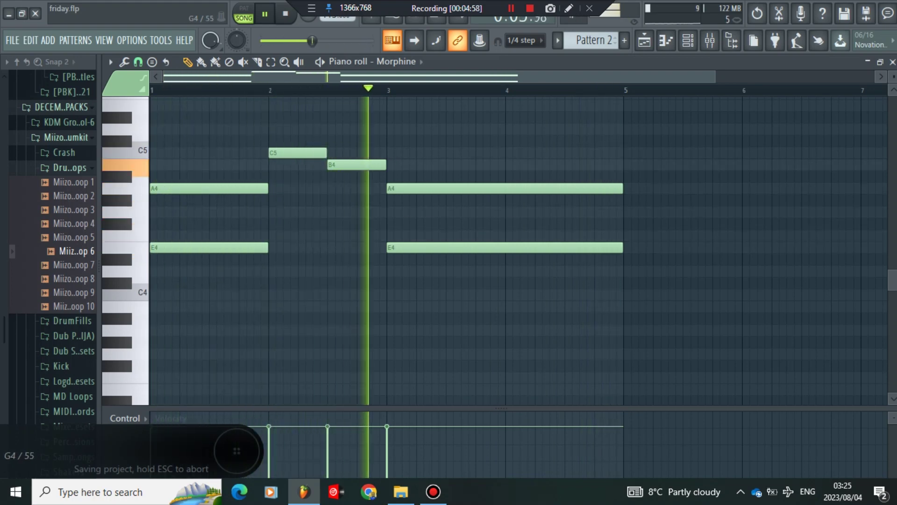
key(space)
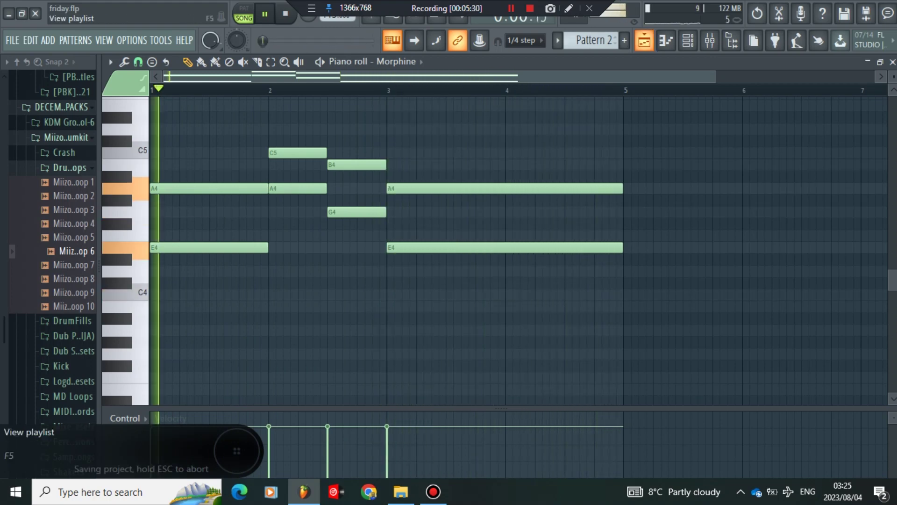
click(688, 40)
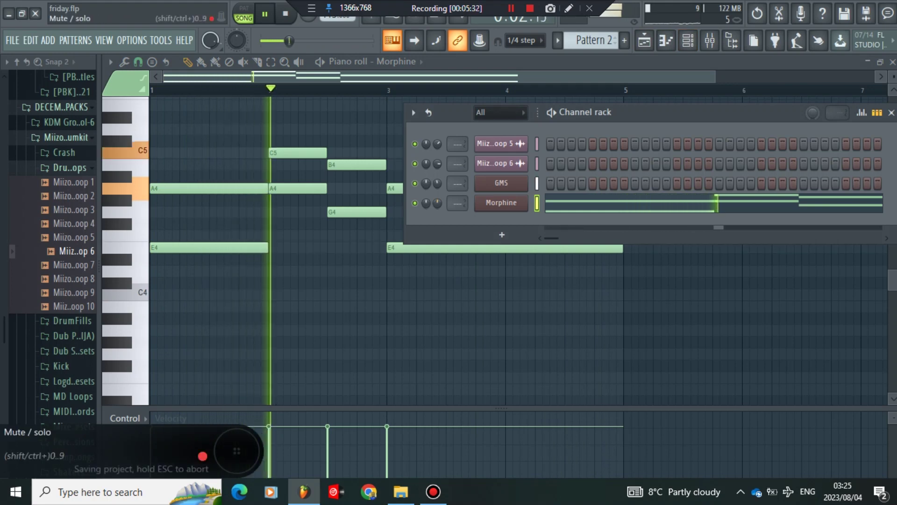
drag(438, 203, 437, 218)
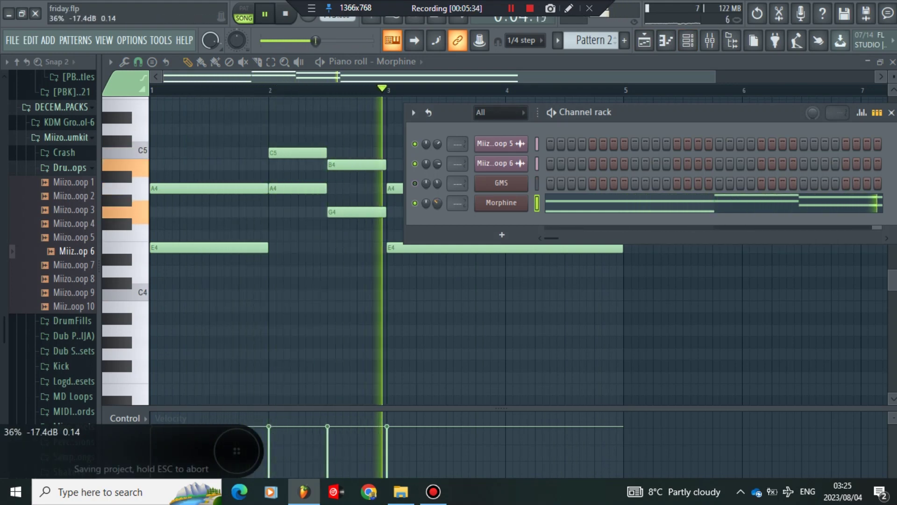
click(557, 203)
click(596, 203)
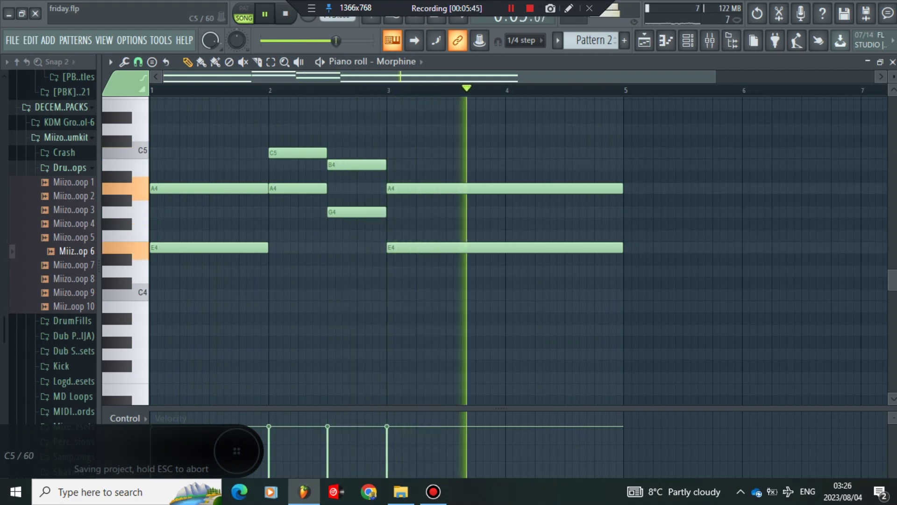
Add a two-bar C5 note at bar 3 above the long A4 and E4 notes
click(392, 141)
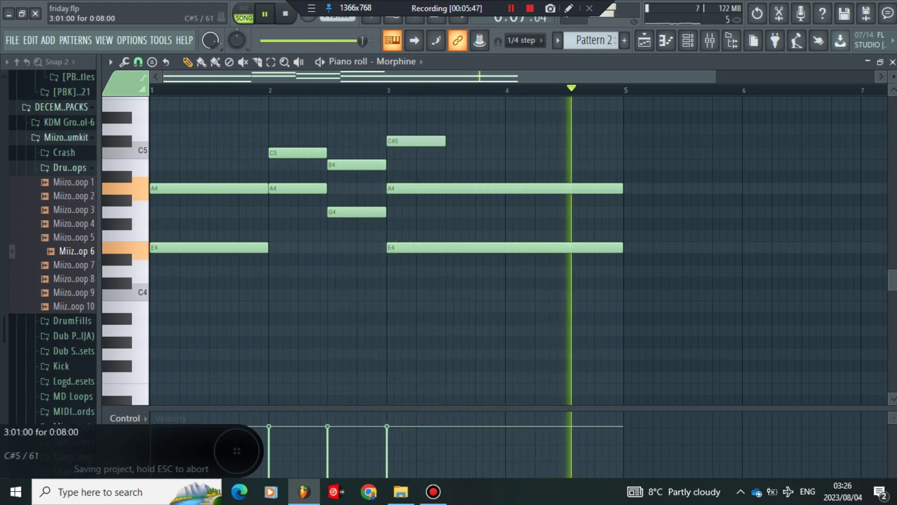
drag(444, 141, 636, 149)
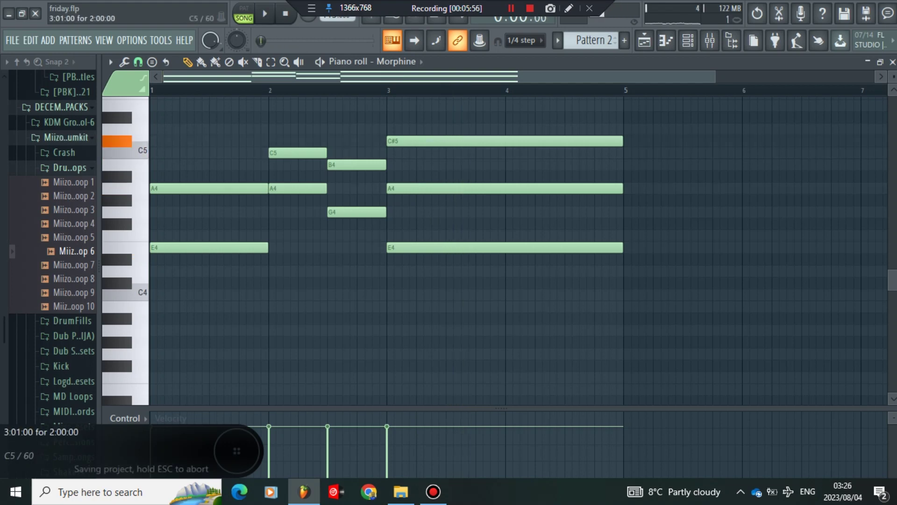
drag(441, 141, 442, 154)
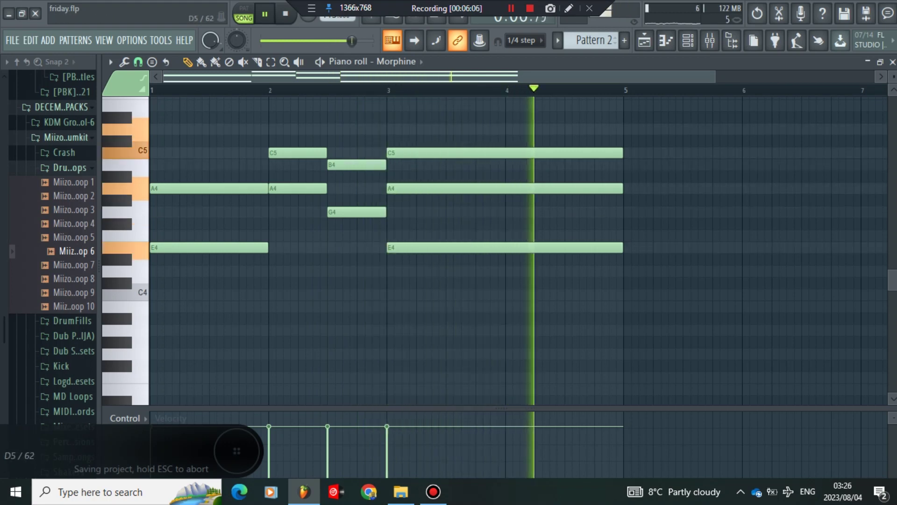
Complete the first two bars' chords with C5 at bar 1, half-bar E4 at bar 2 and half-bar D5 above B4, saving the project
click(331, 129)
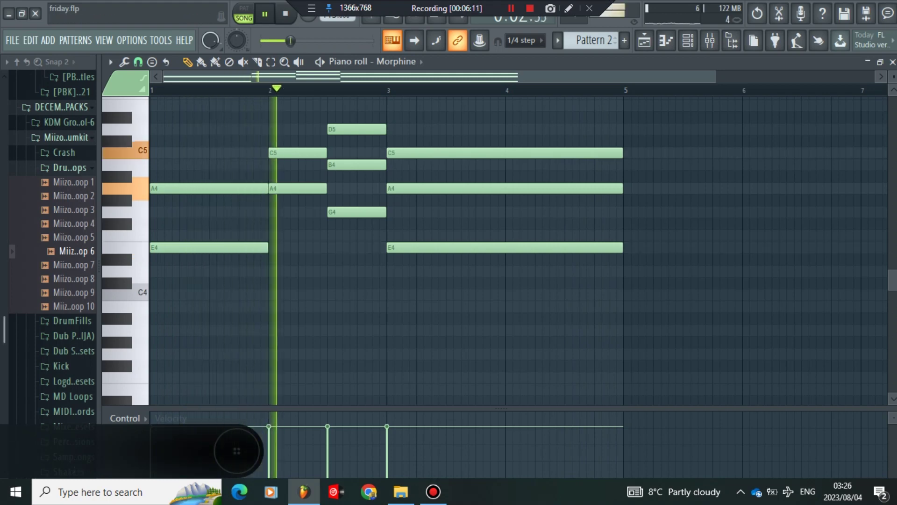
key(ctrl+s)
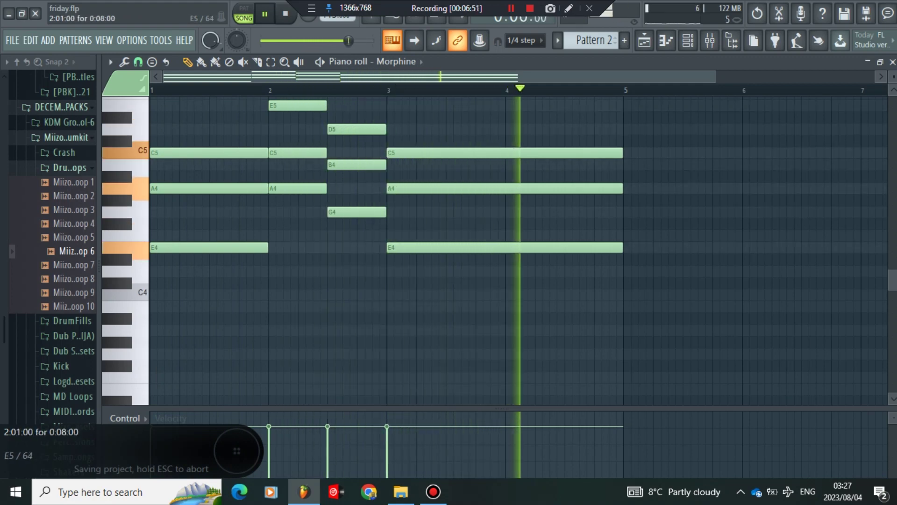
drag(299, 107, 291, 248)
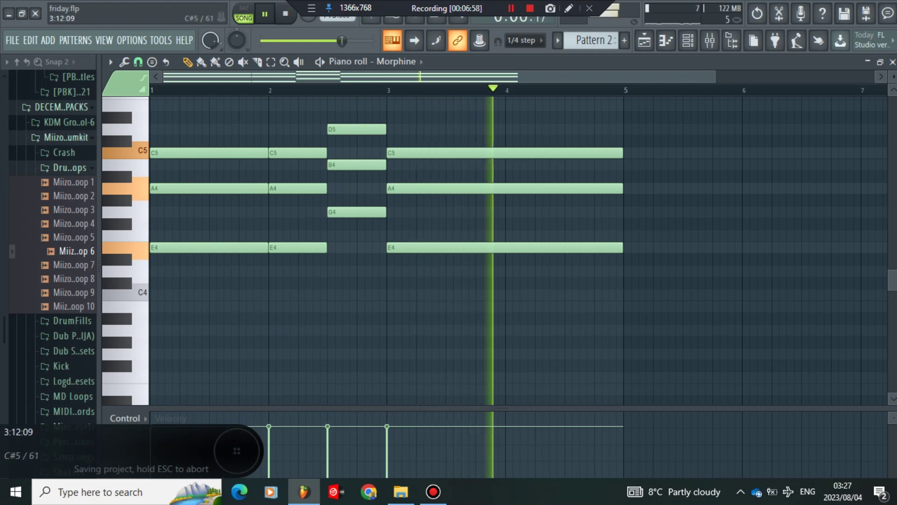
Return to the playlist, unmute the GMS channel, and save the project
click(644, 40)
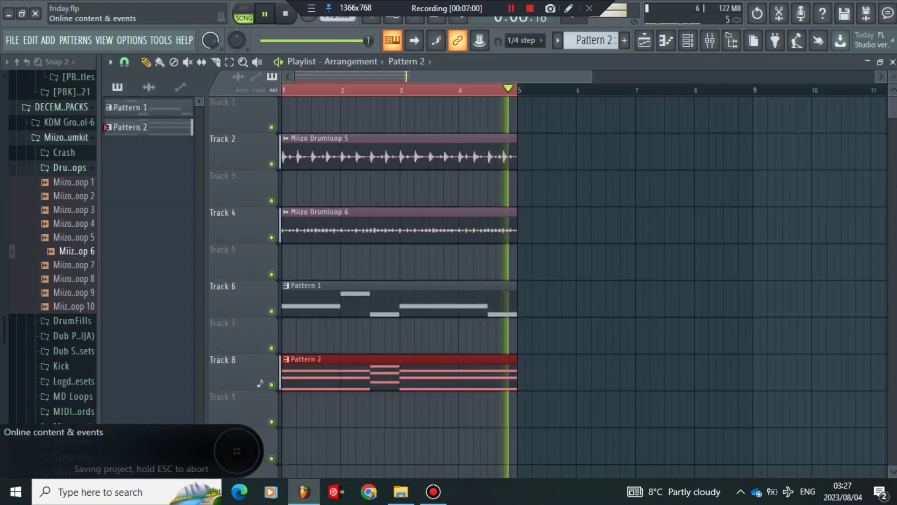
click(688, 40)
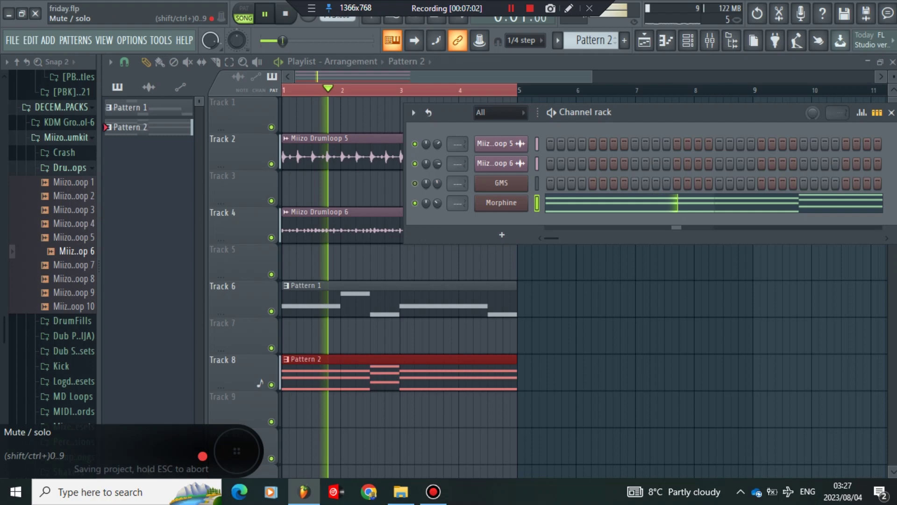
click(891, 112)
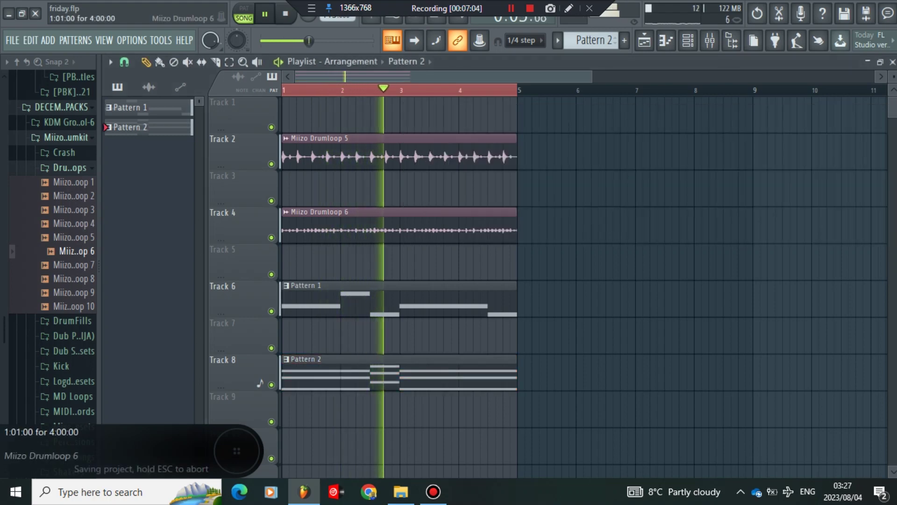
click(13, 40)
click(24, 102)
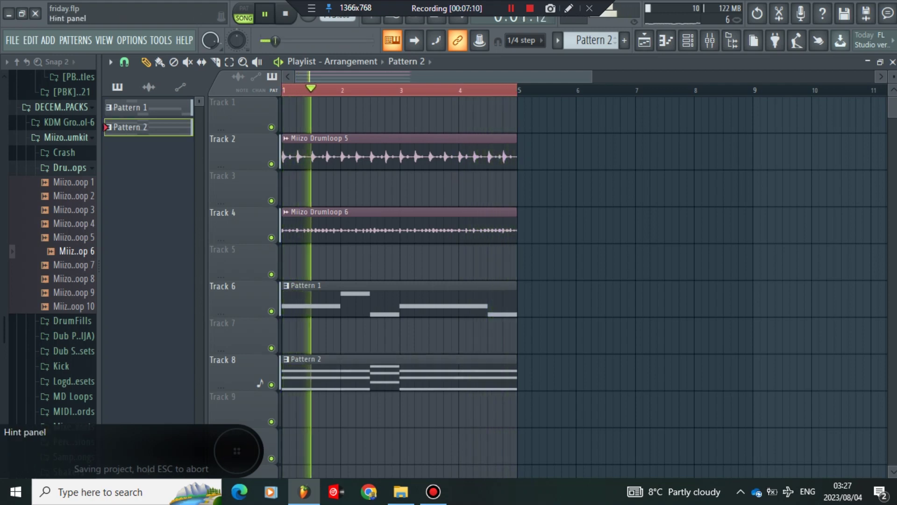
Make Pattern 1 the active pattern, save the project, and copy the GMS channel's notes
click(299, 301)
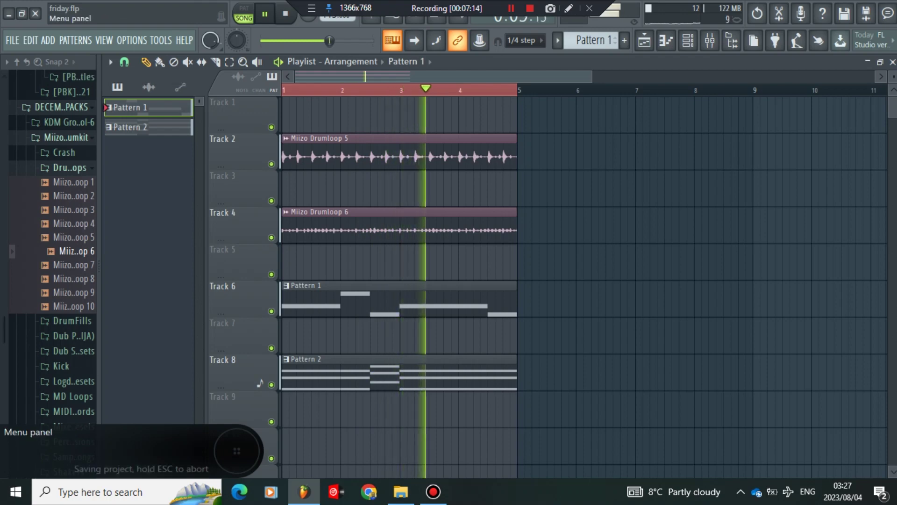
click(12, 41)
click(24, 101)
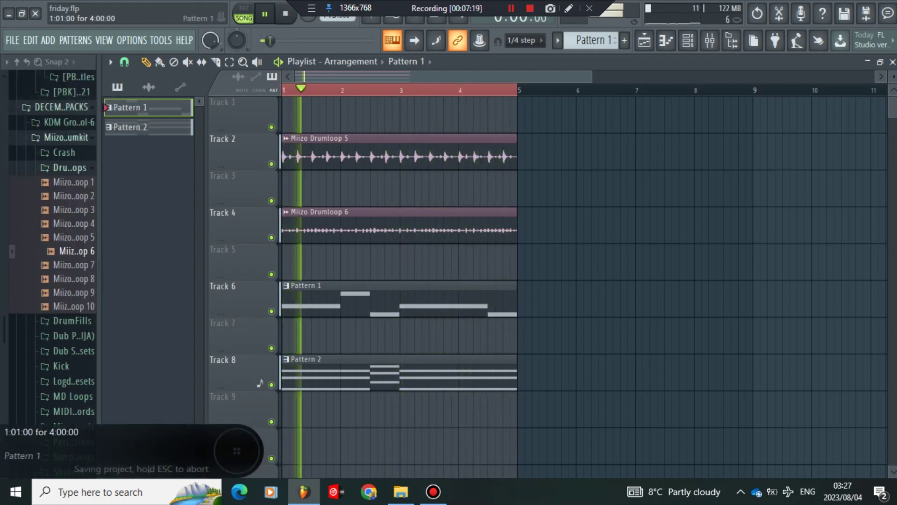
click(688, 41)
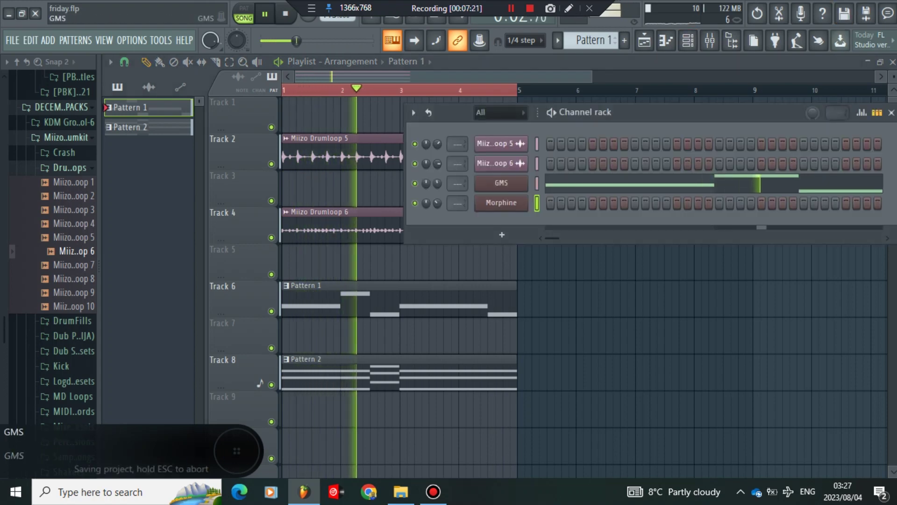
right_click(502, 183)
click(676, 197)
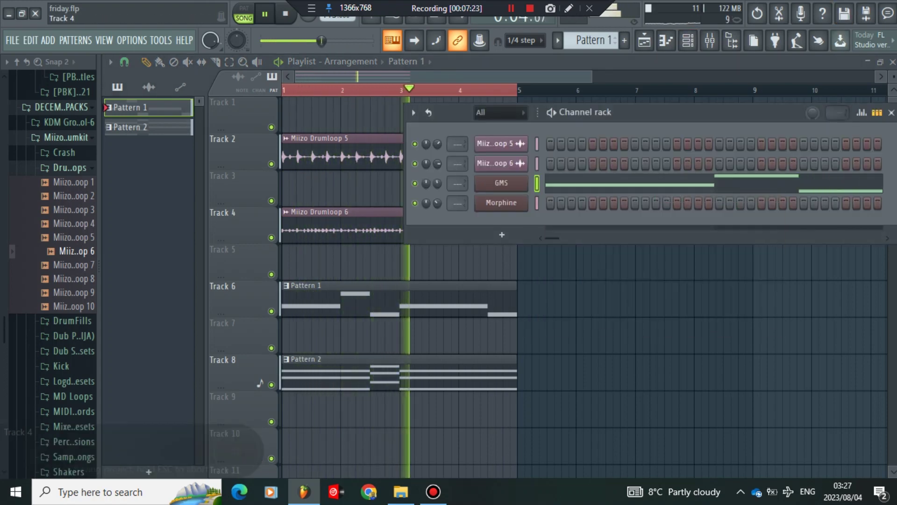
Create a new pattern with its default name and place it on Track 10, spanning bar 1 to bar 5
click(148, 471)
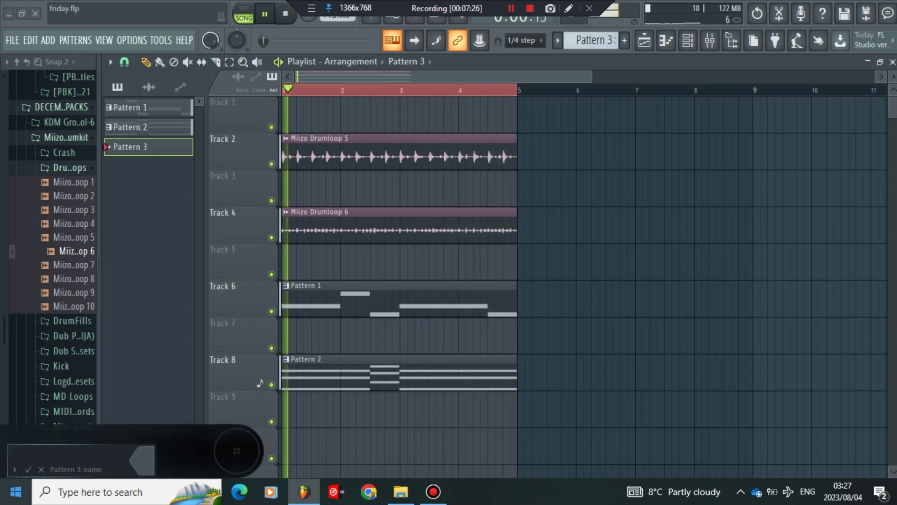
click(41, 469)
drag(132, 147, 471, 405)
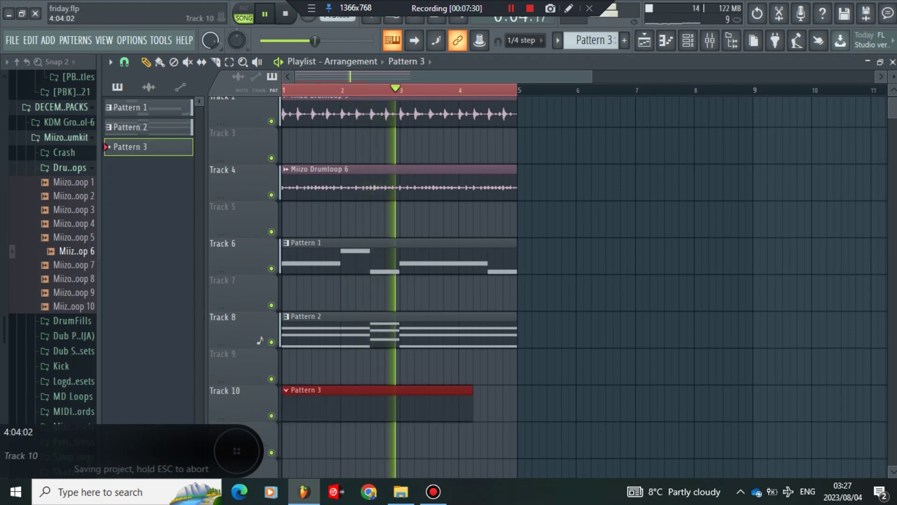
Switch to Pattern 2, lower the Morphine channel's volume to 26%, and save the project
click(397, 332)
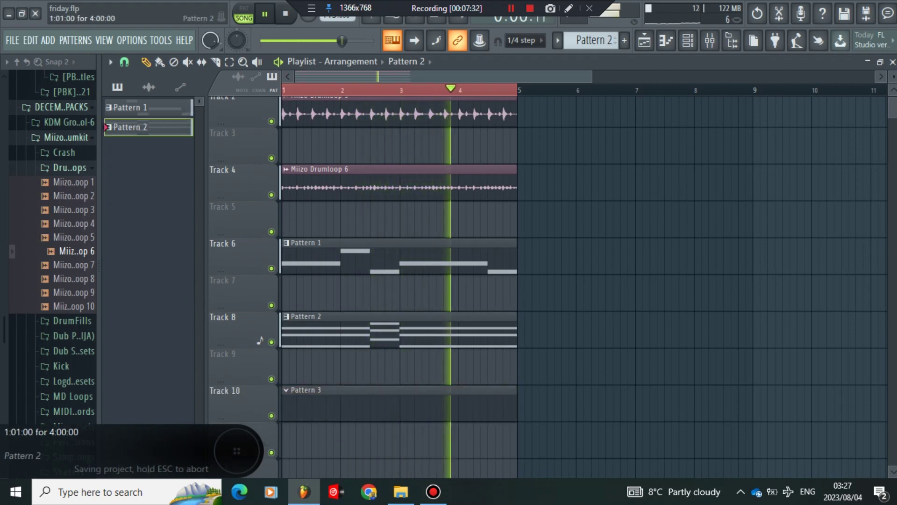
click(688, 41)
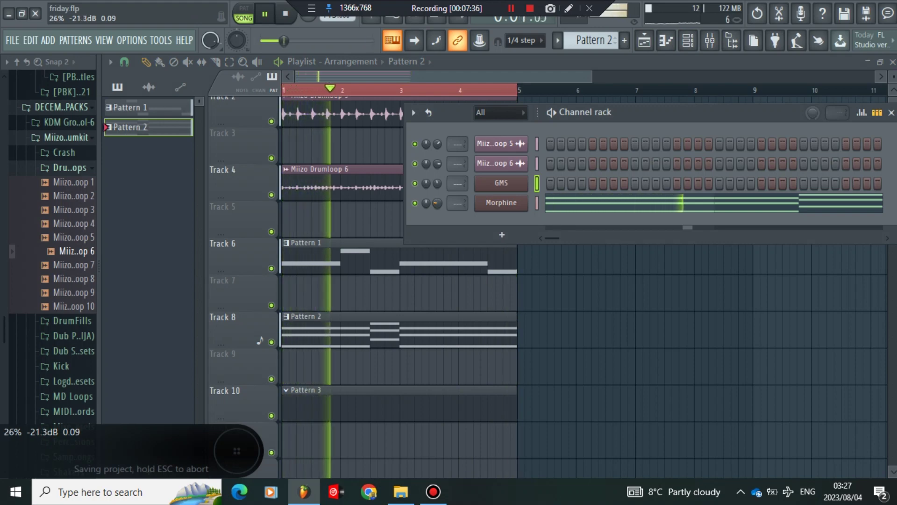
drag(438, 184, 438, 186)
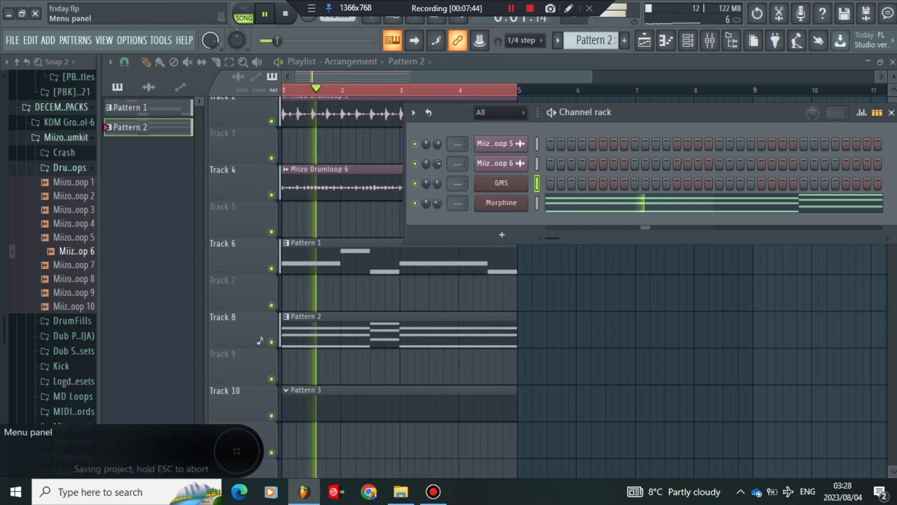
click(13, 41)
click(24, 102)
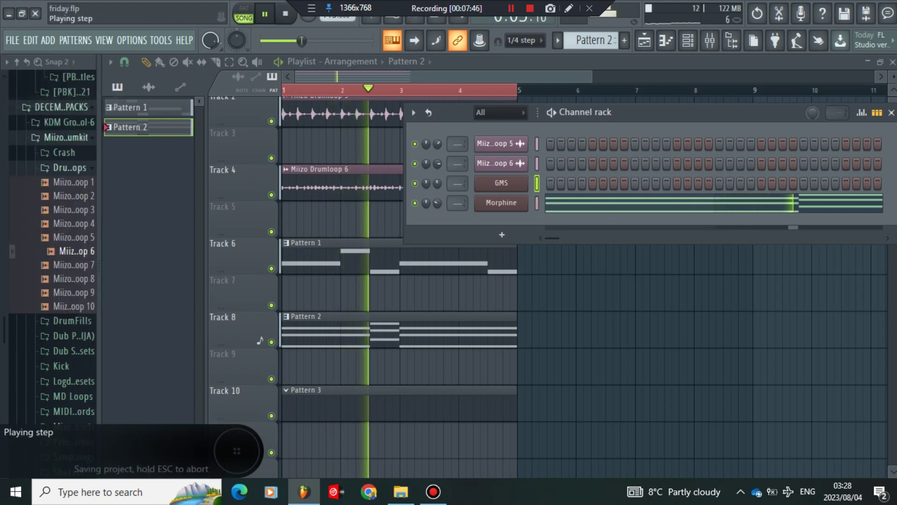
Make Pattern 3 active and add a Harmless synth channel to the channel rack
click(374, 406)
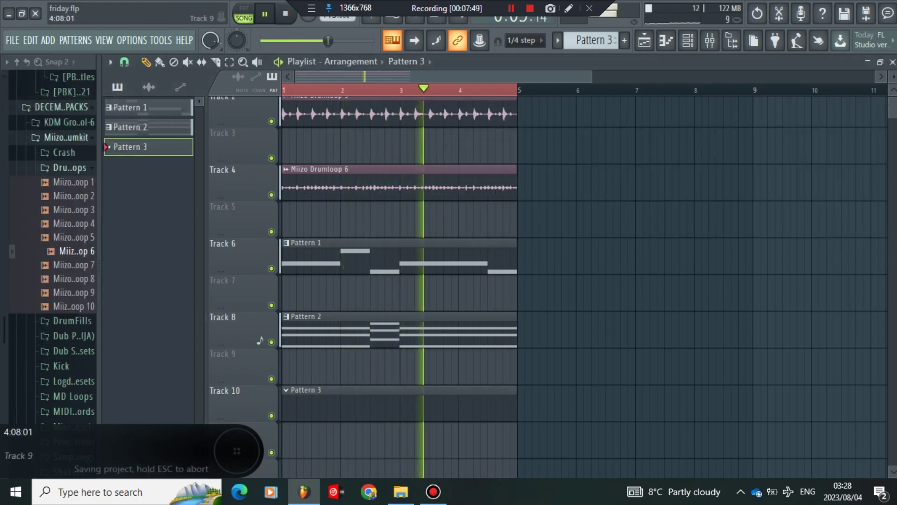
click(688, 40)
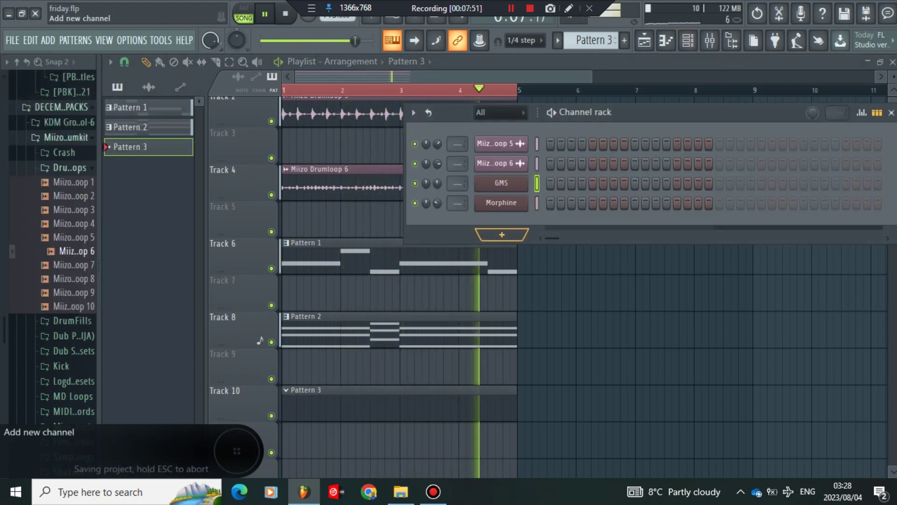
click(502, 234)
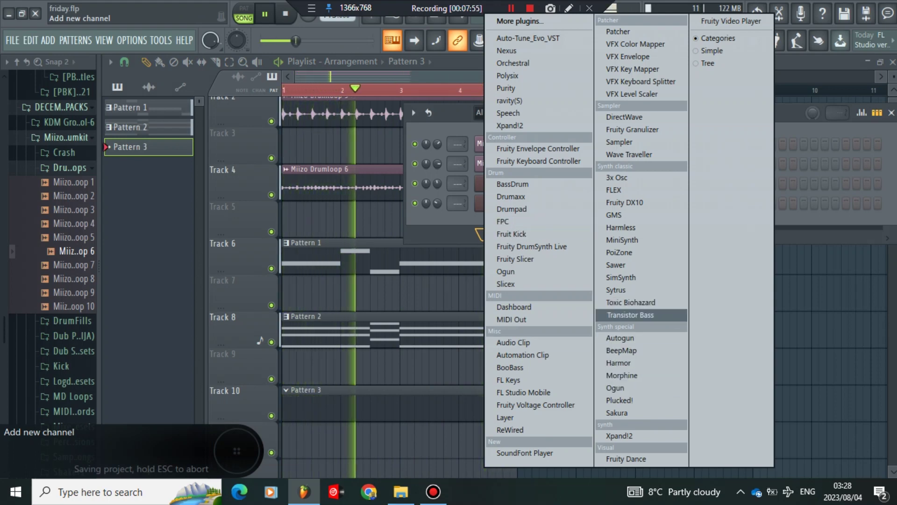
click(620, 227)
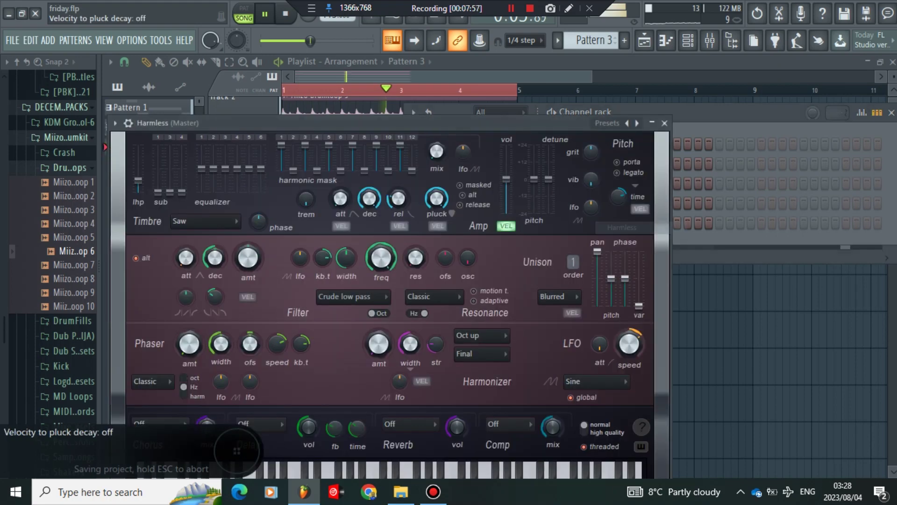
Load the Liquid State 2 GOL bass preset in Harmless and close the plugin window
click(114, 123)
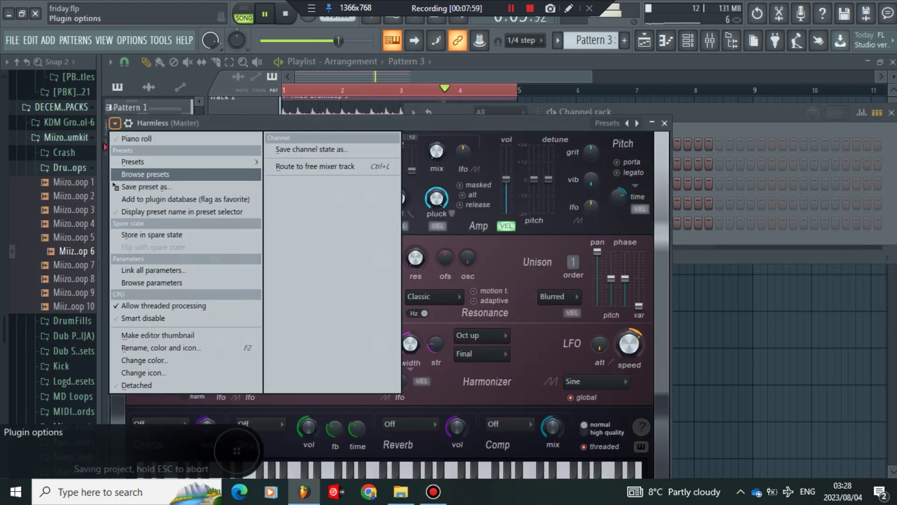
mouse_move(201, 162)
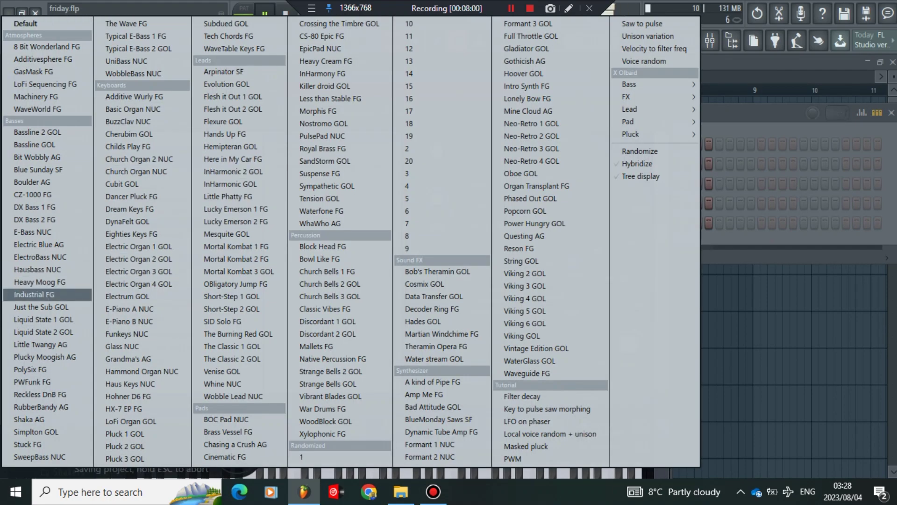
click(46, 332)
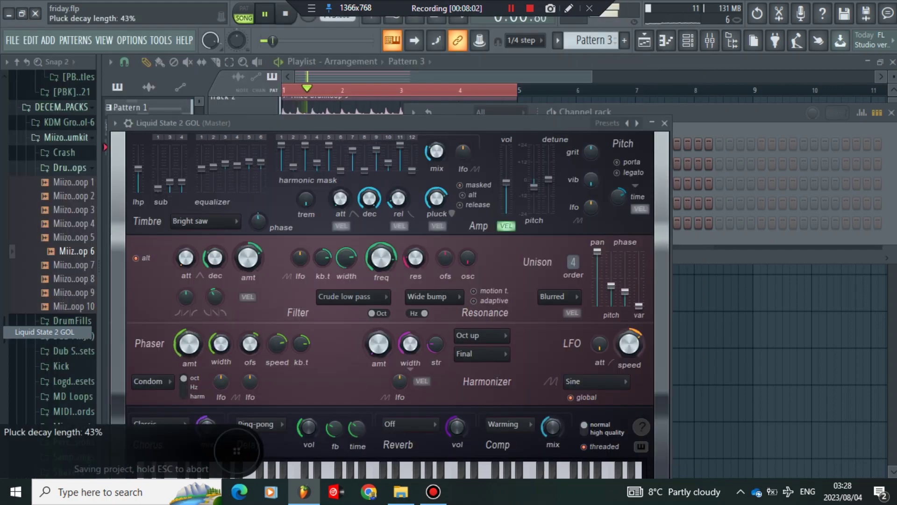
click(664, 123)
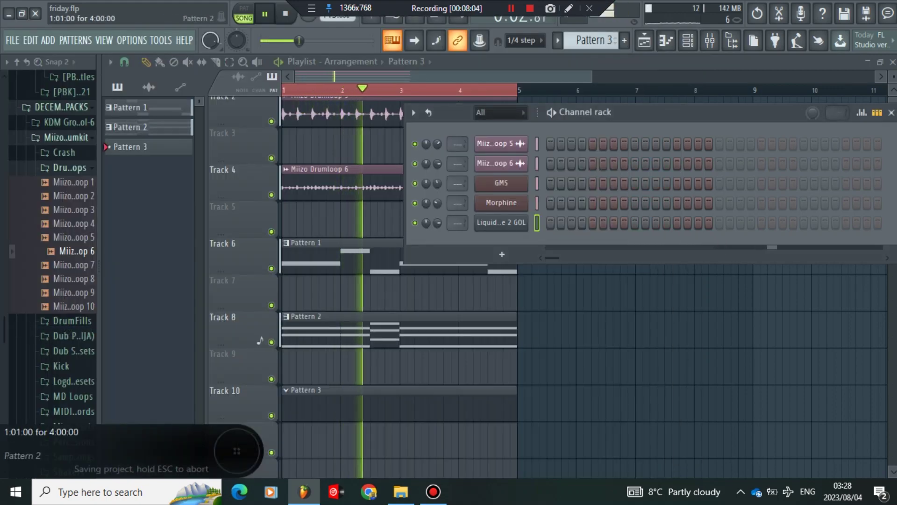
Paste the copied GMS notes into the Liquid State 2 GOL channel and open its piano roll
right_click(526, 218)
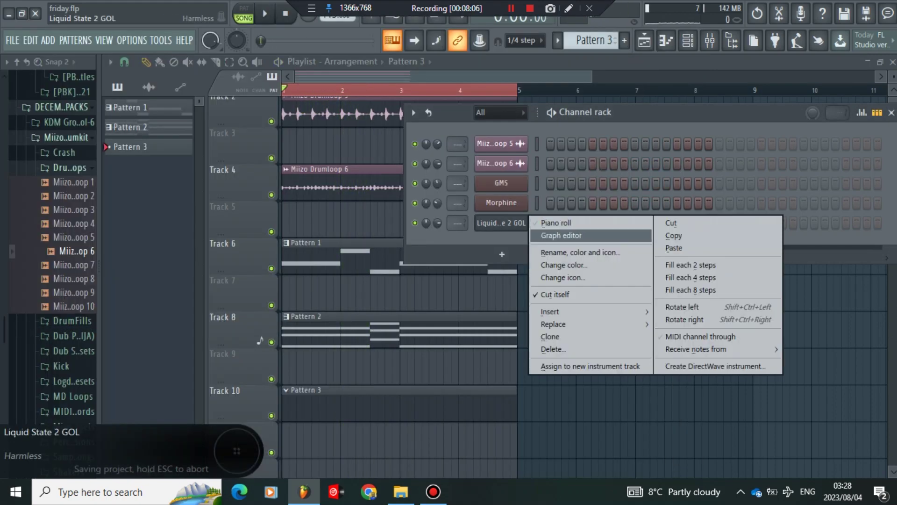
click(674, 248)
click(558, 223)
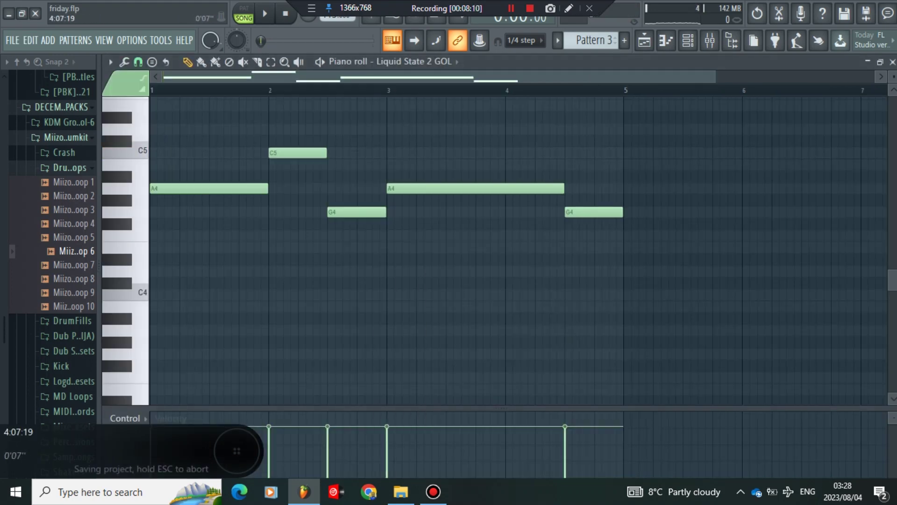
Shorten the bar 2 G4 note to 6 steps and stretch the long A4 from there up to the final G4
click(666, 40)
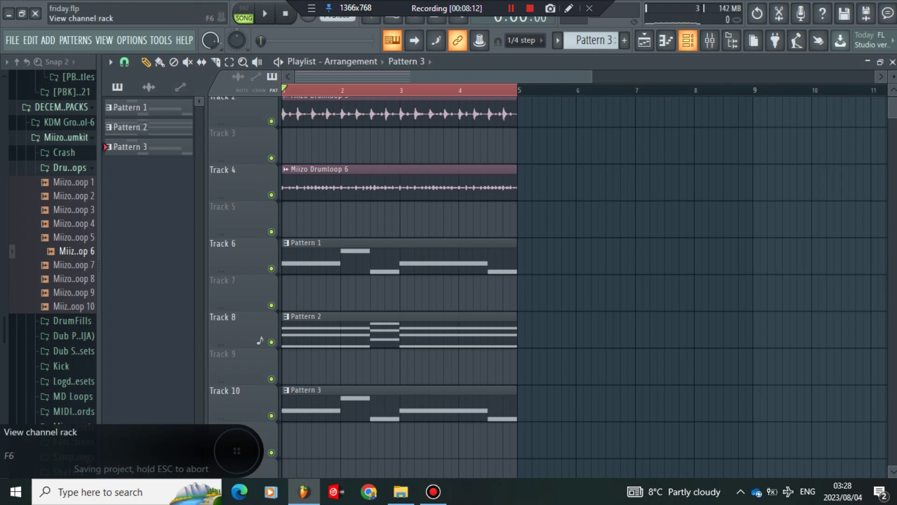
click(687, 40)
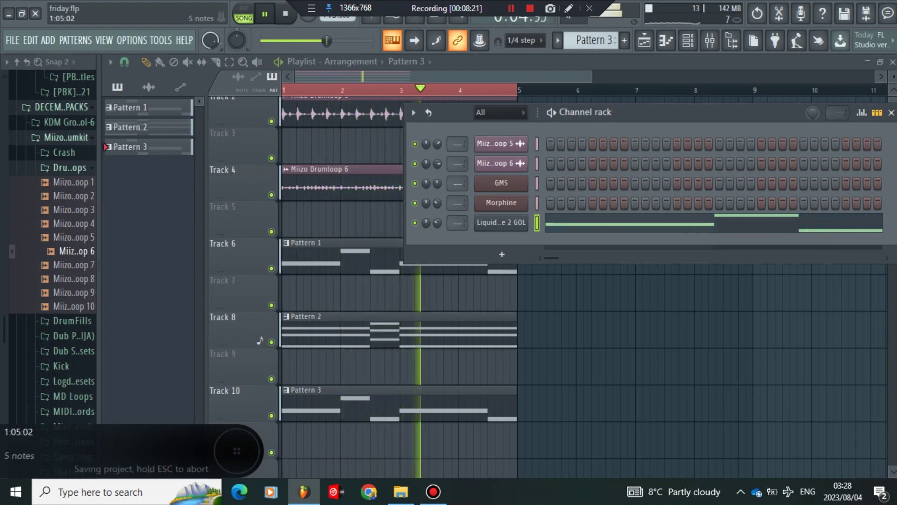
click(589, 224)
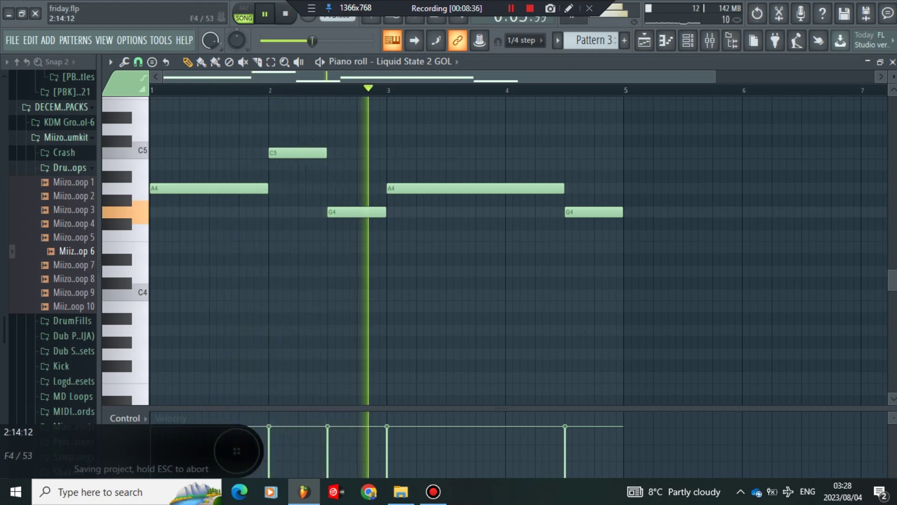
drag(405, 189, 370, 212)
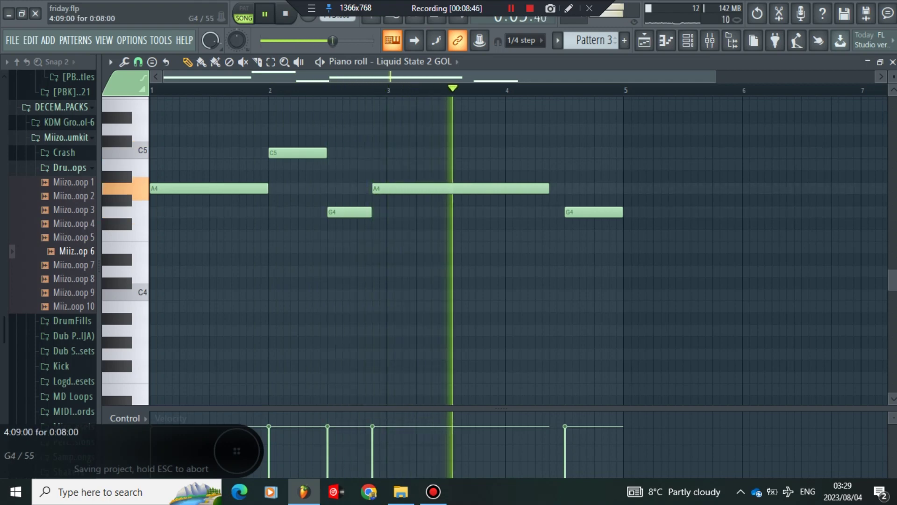
drag(547, 189, 561, 198)
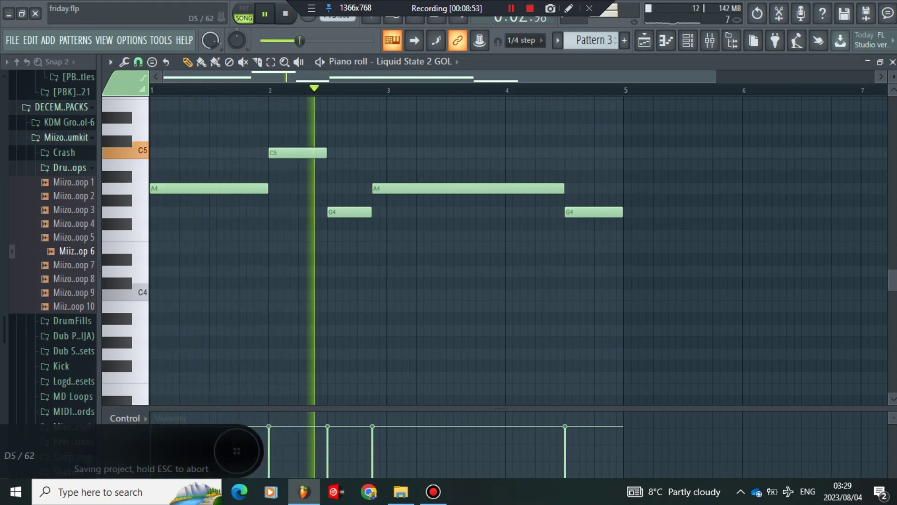
Shorten the first A4 to 14 steps, add a 2-step A4 up to bar 2, and save the project
drag(267, 189, 252, 189)
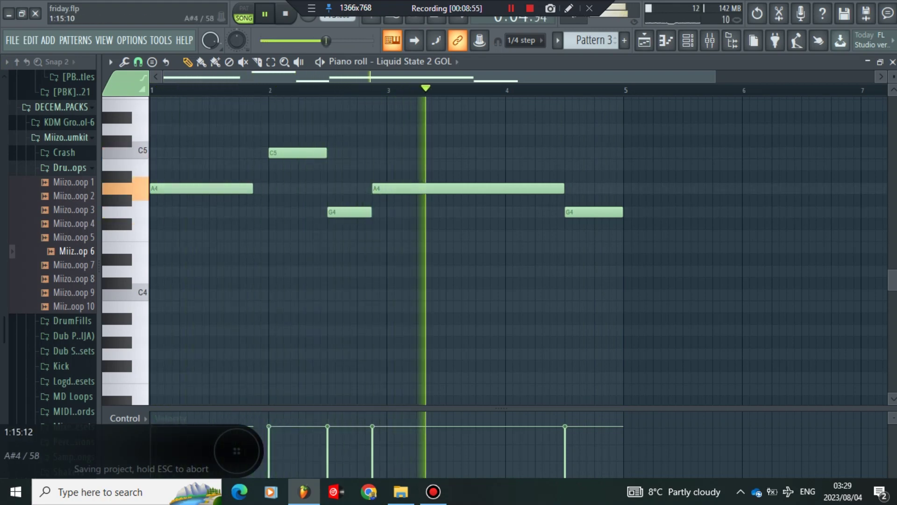
click(256, 189)
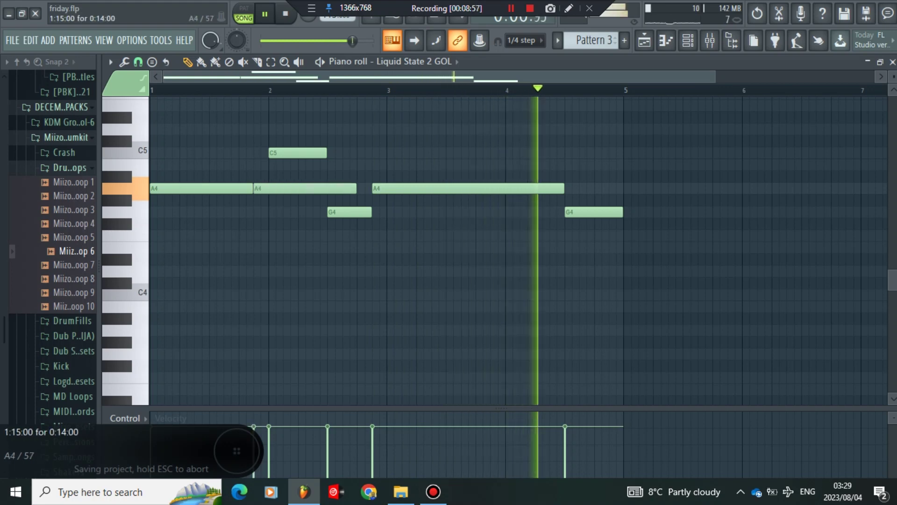
drag(356, 189, 267, 189)
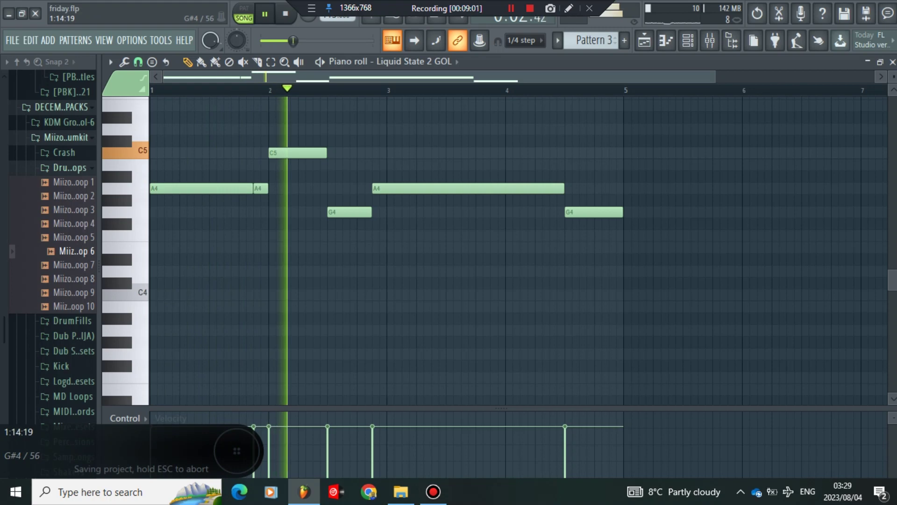
drag(252, 188, 253, 188)
click(13, 40)
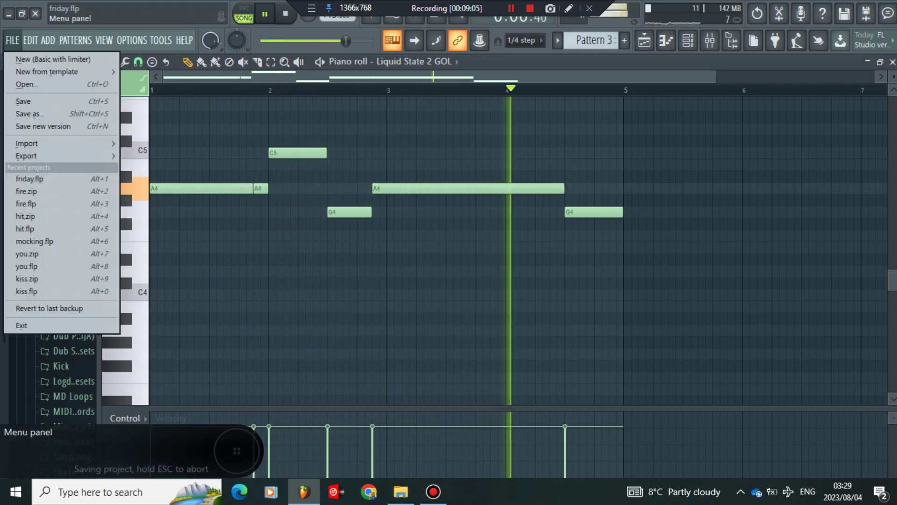
click(28, 101)
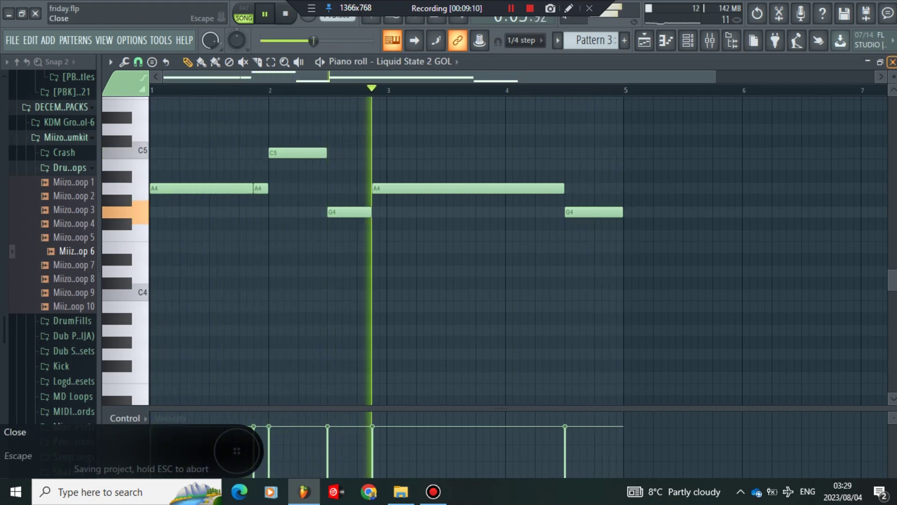
click(892, 62)
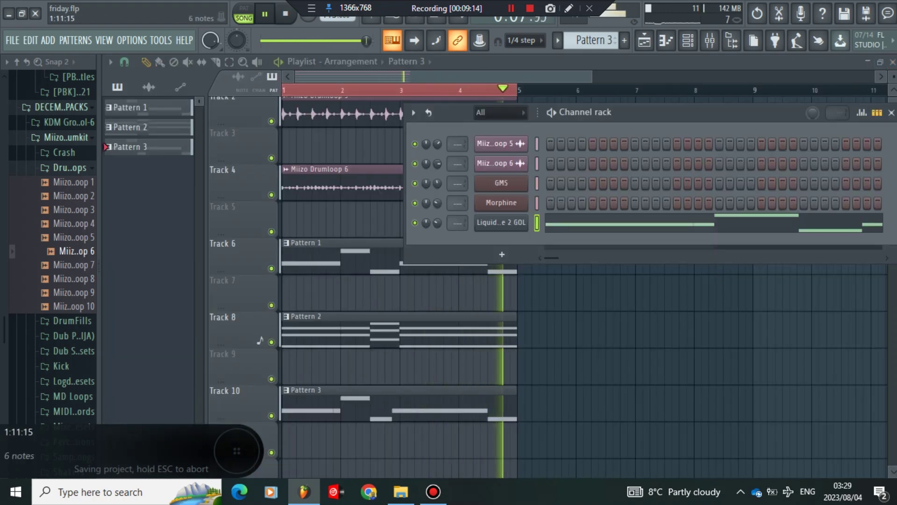
Replace the final G4 of Pattern 3 with three consecutive G4 notes of 3, 3 and 2 steps ending at bar 5
double_click(400, 402)
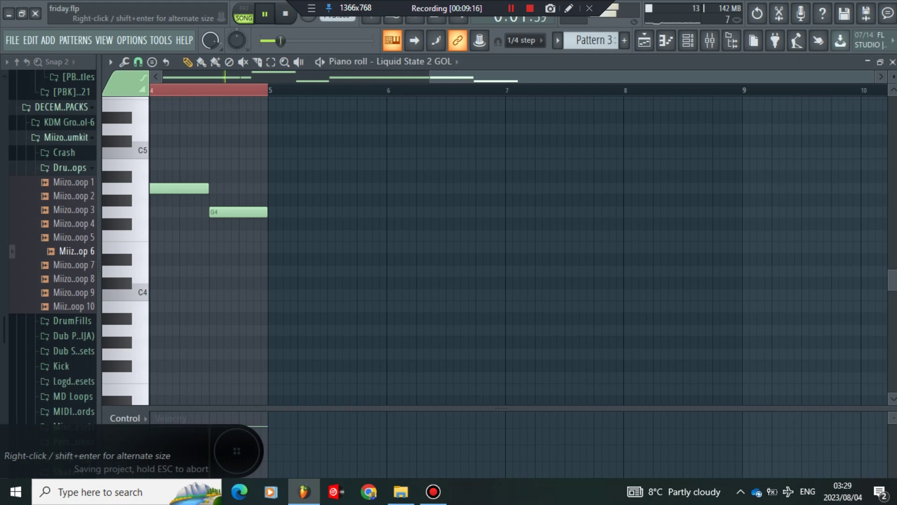
scroll(469, 212, left, 5)
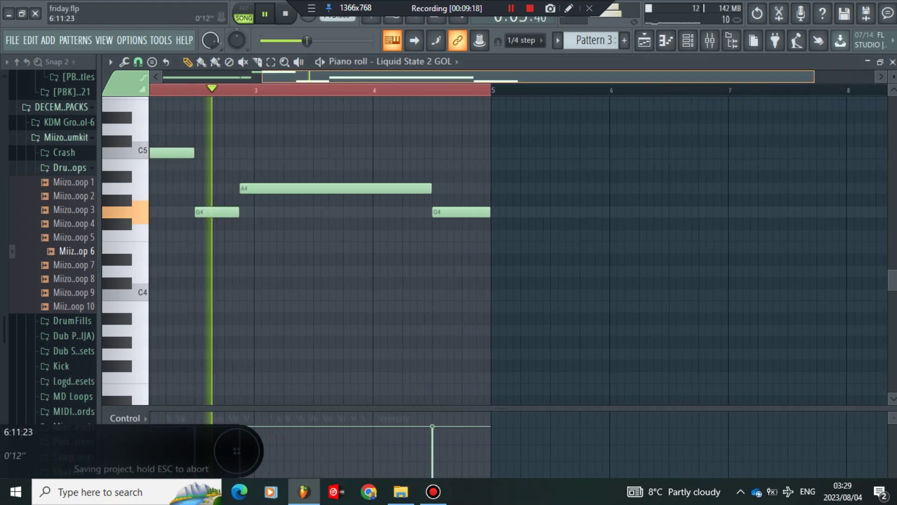
drag(489, 212, 461, 212)
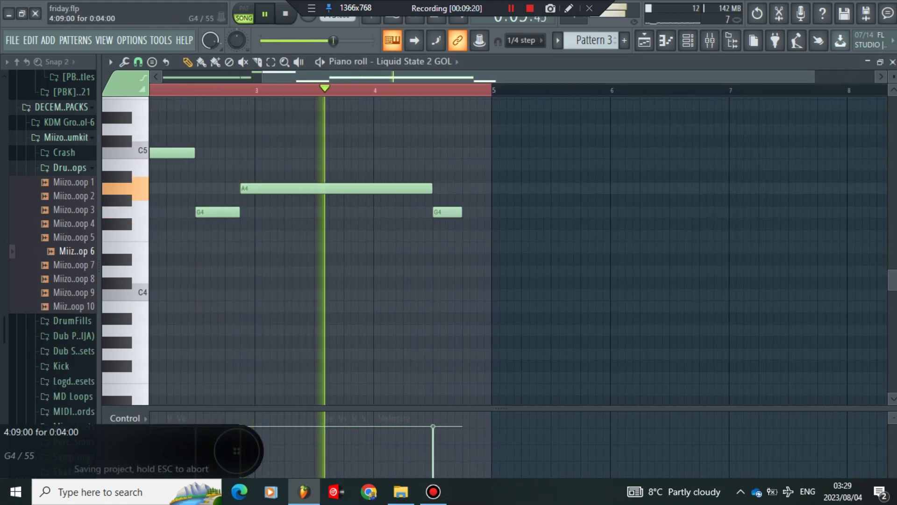
click(467, 212)
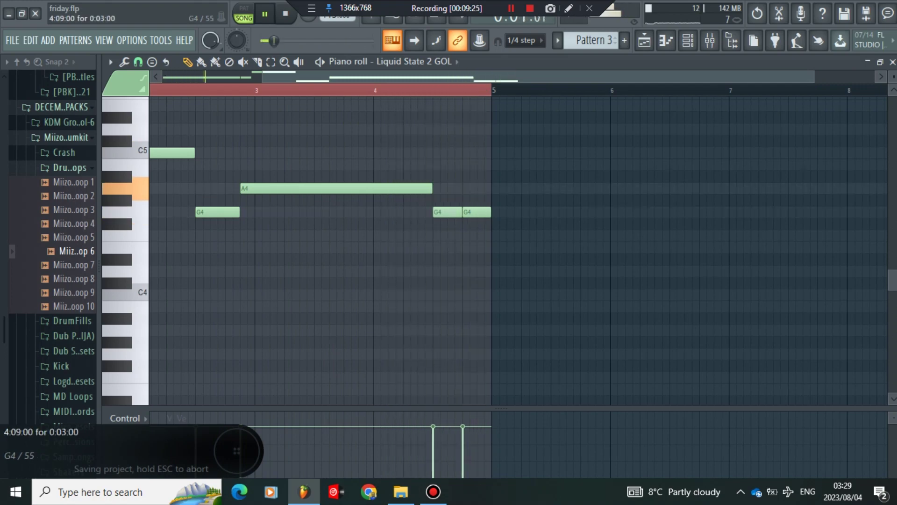
drag(472, 212, 457, 212)
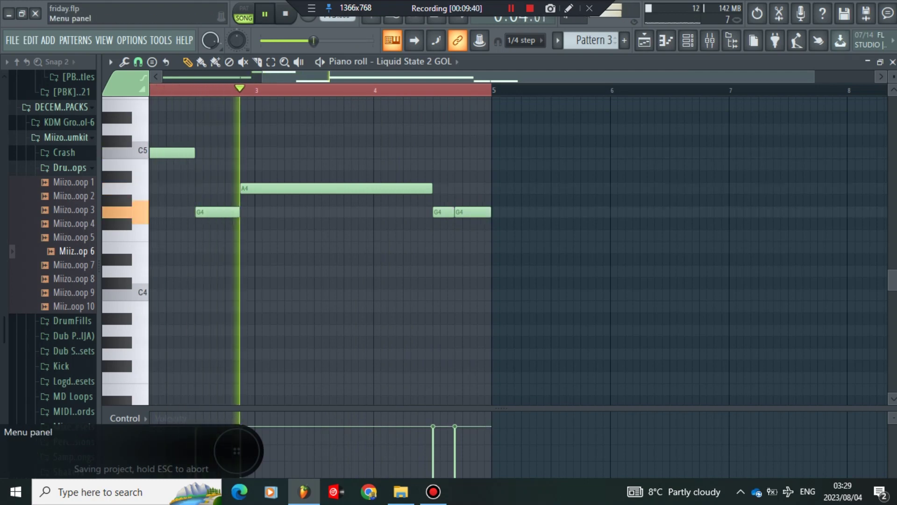
click(12, 41)
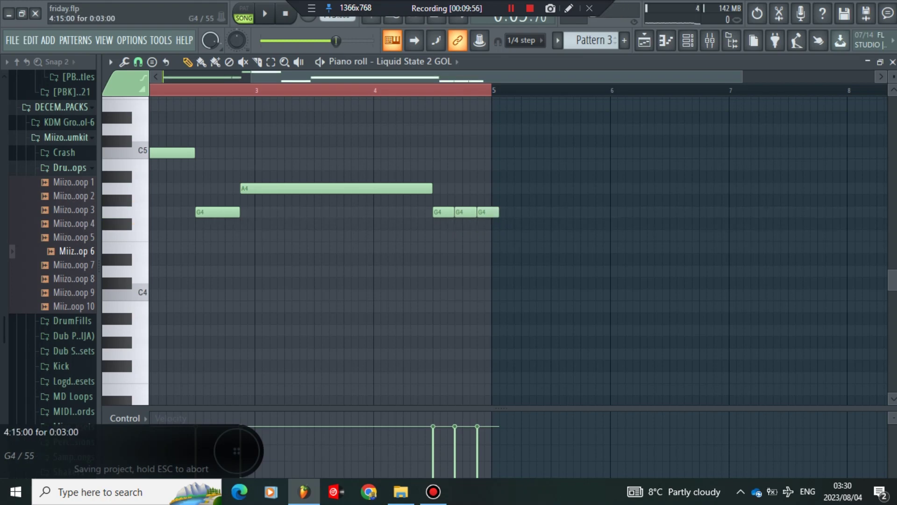
key(space)
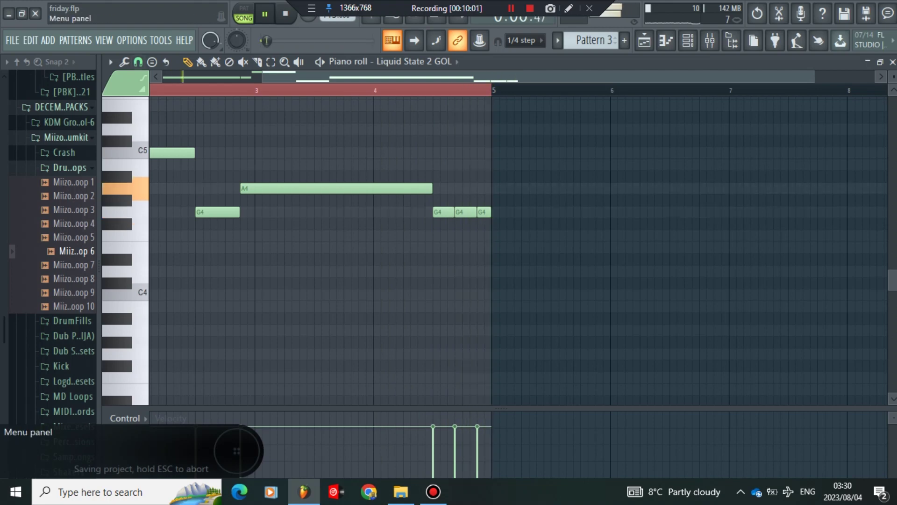
Save the project and close the piano roll to return to the playlist
click(13, 41)
click(29, 101)
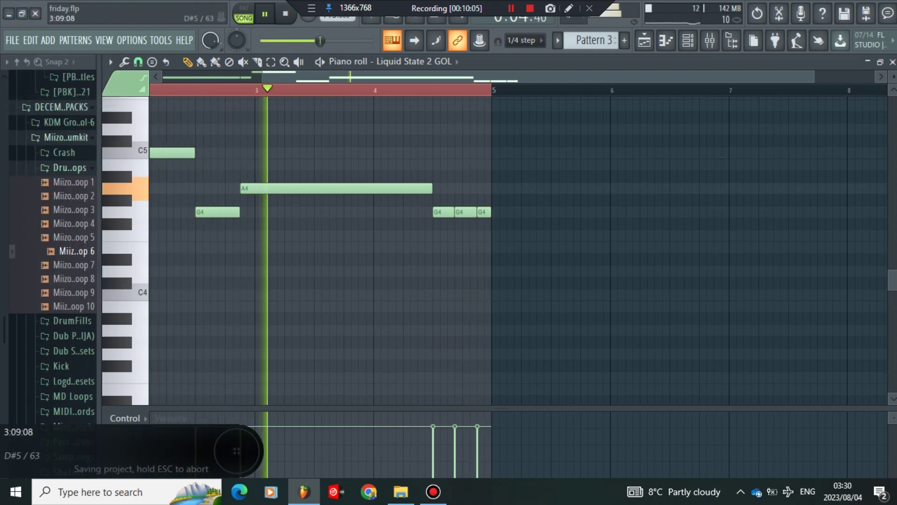
key(Escape)
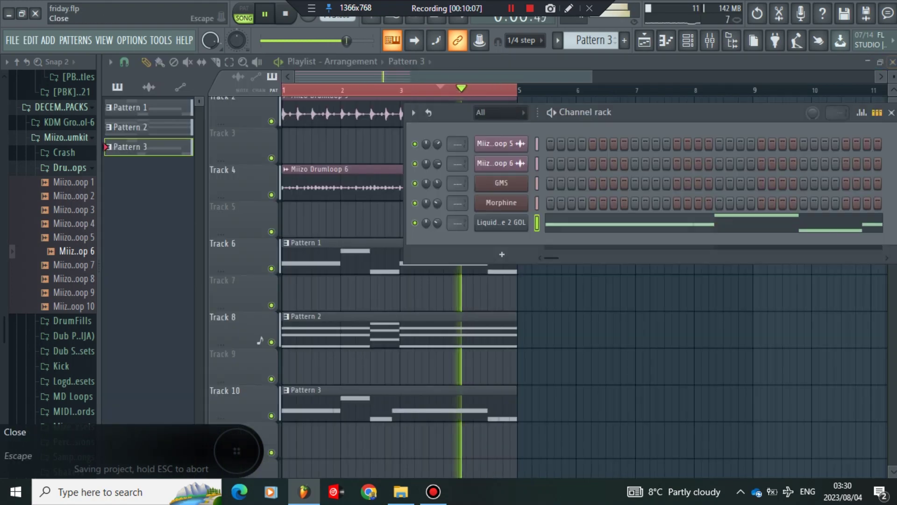
click(13, 40)
click(29, 101)
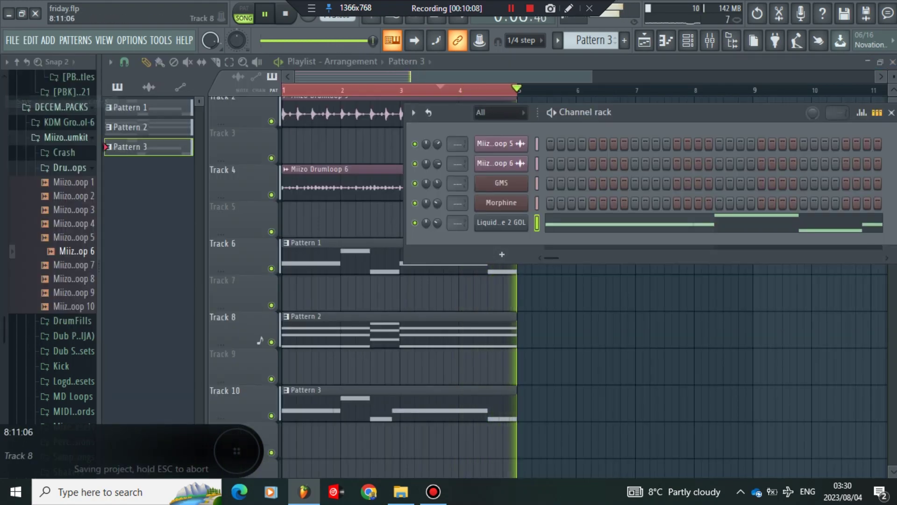
Close the channel rack, review the arrangement in the playlist, and save the project again
right_click(712, 330)
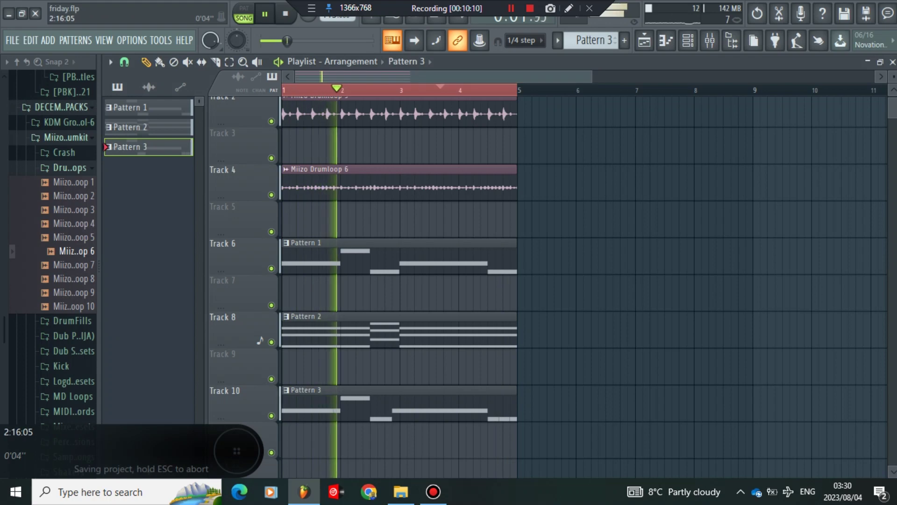
scroll(397, 90, down, 2)
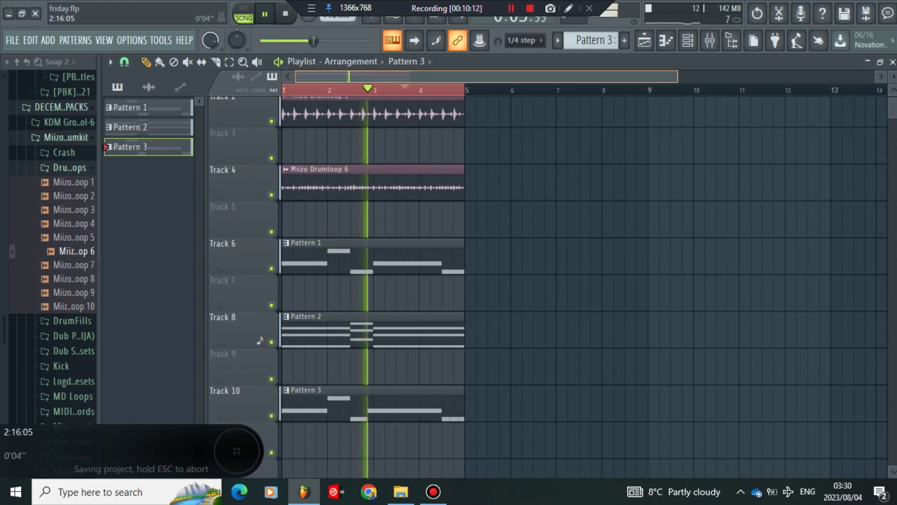
scroll(377, 323, down, 4)
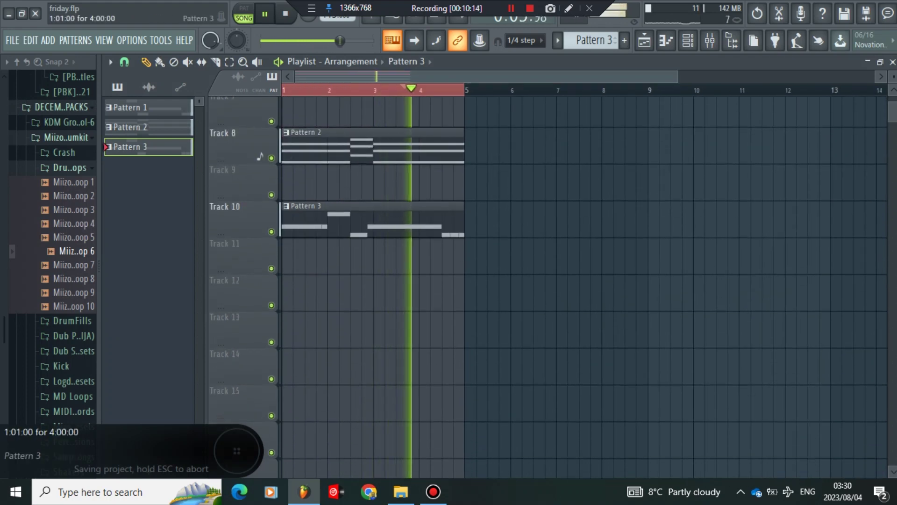
scroll(584, 285, up, 4)
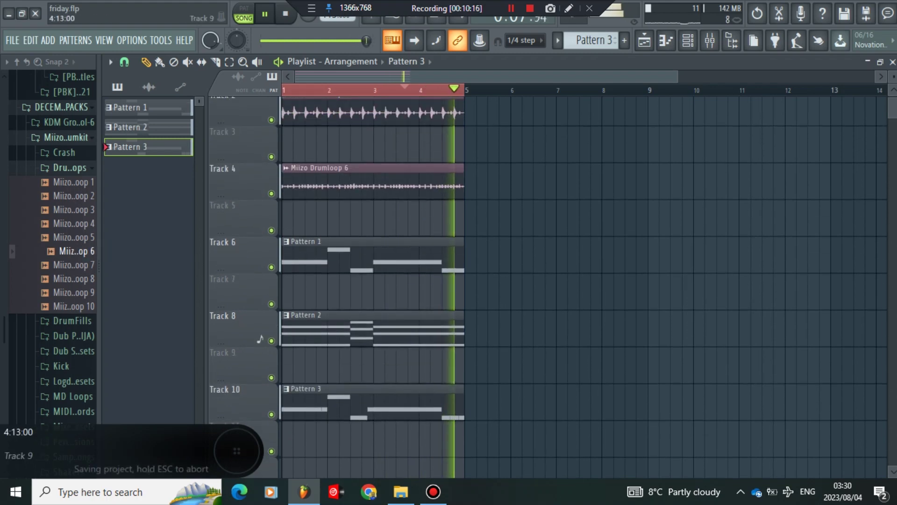
click(13, 41)
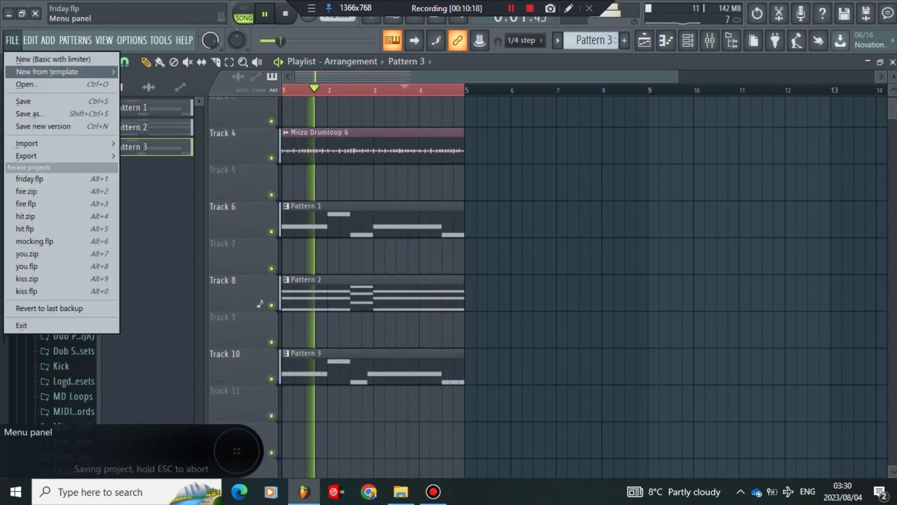
click(35, 101)
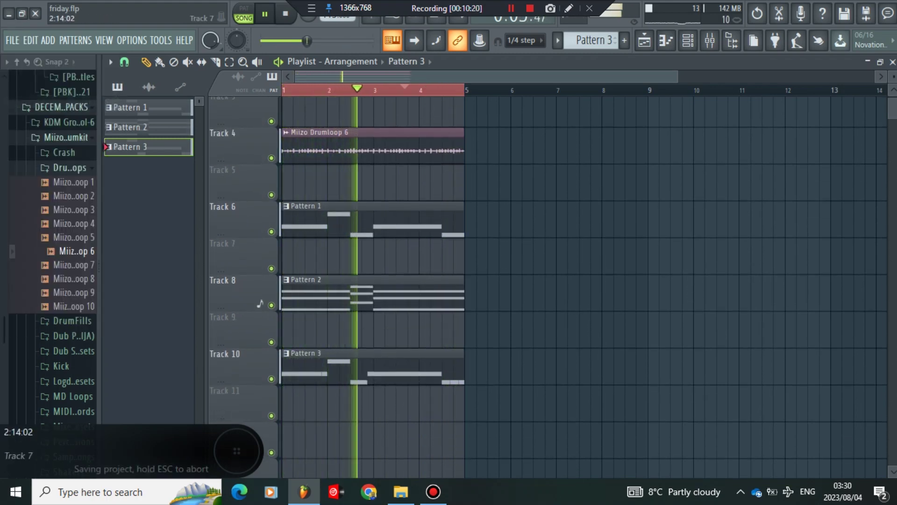
Create Pattern 4 and place four one-bar clips of it on Track 12 from bar 1 through bar 4
scroll(584, 285, down, 2)
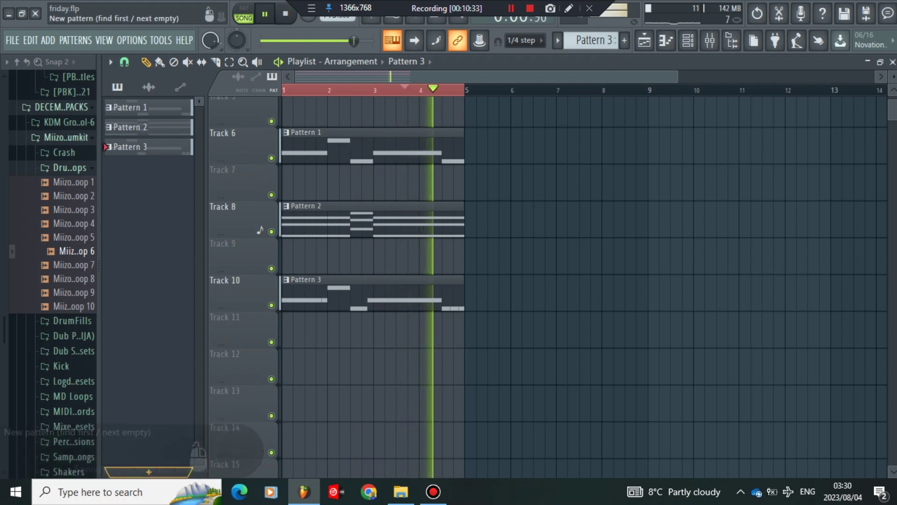
key(F4)
key(Return)
drag(140, 167, 299, 313)
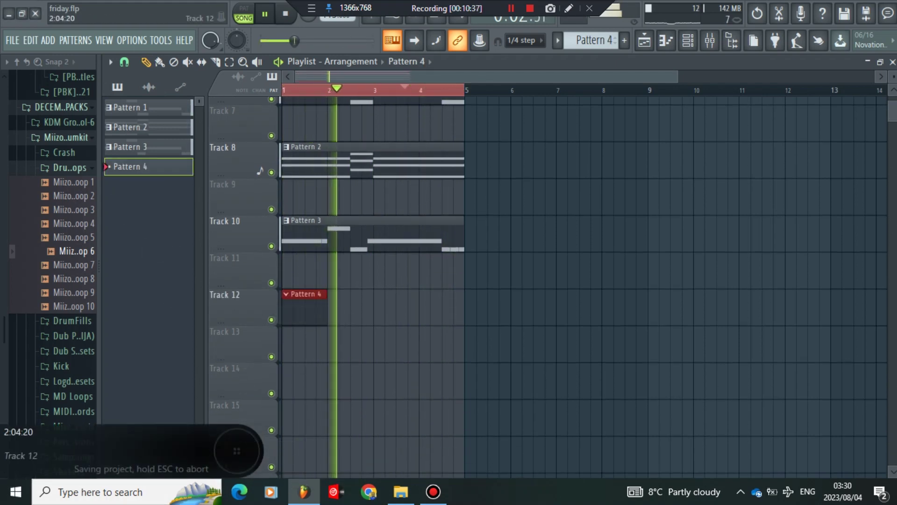
click(344, 310)
click(390, 309)
click(436, 310)
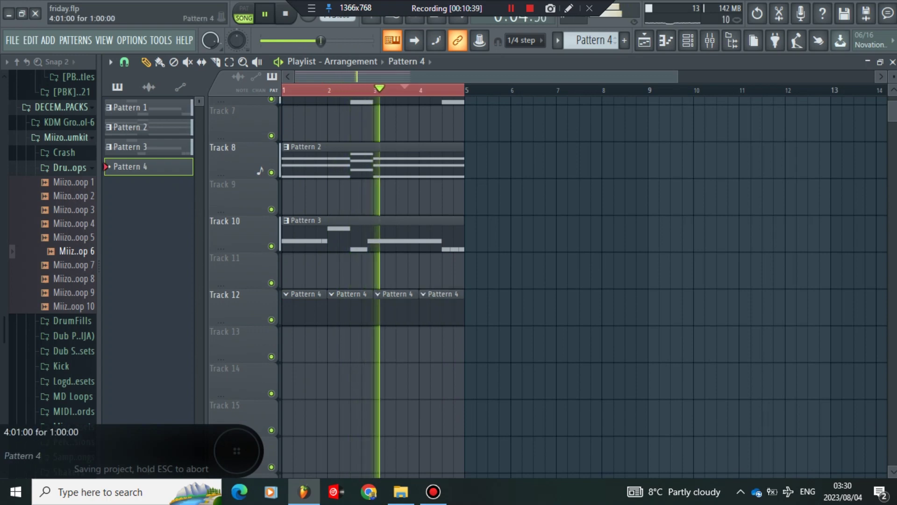
Add a Sytrus channel to the channel rack and load its Trumpet wind preset
key(F6)
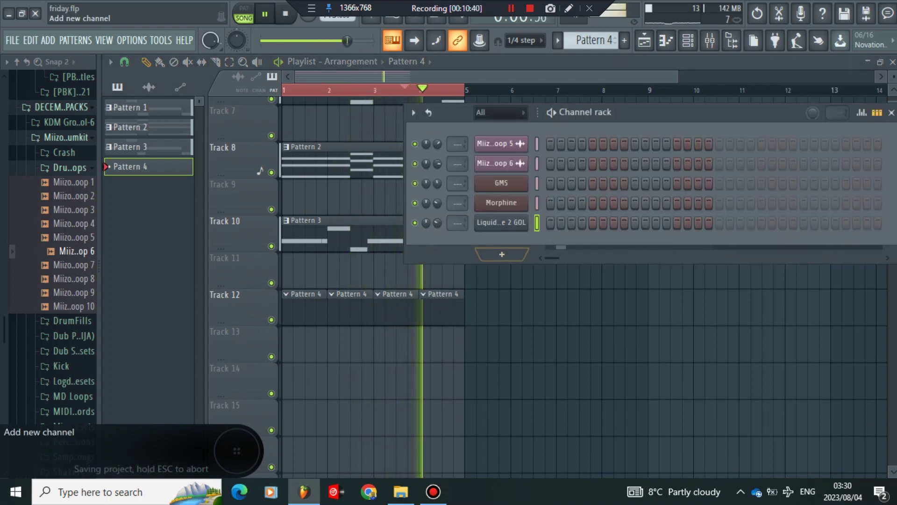
click(502, 254)
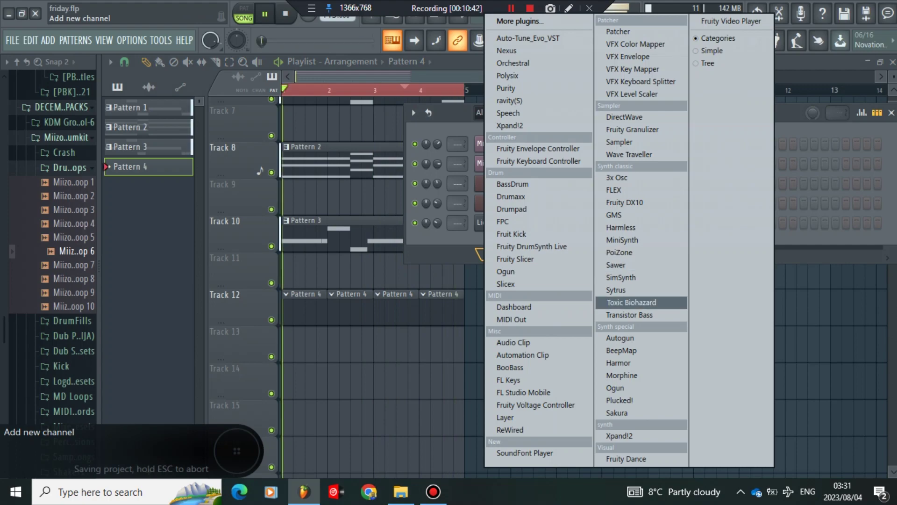
click(616, 290)
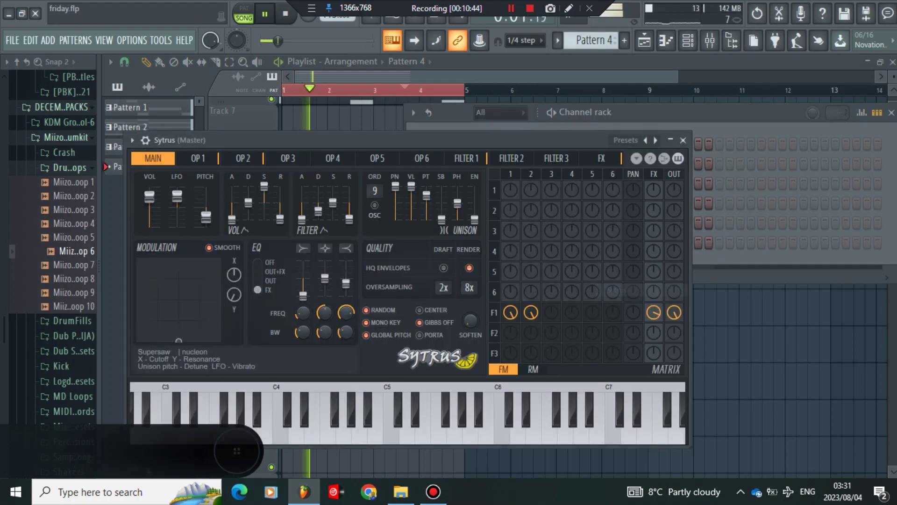
click(132, 139)
mouse_move(201, 172)
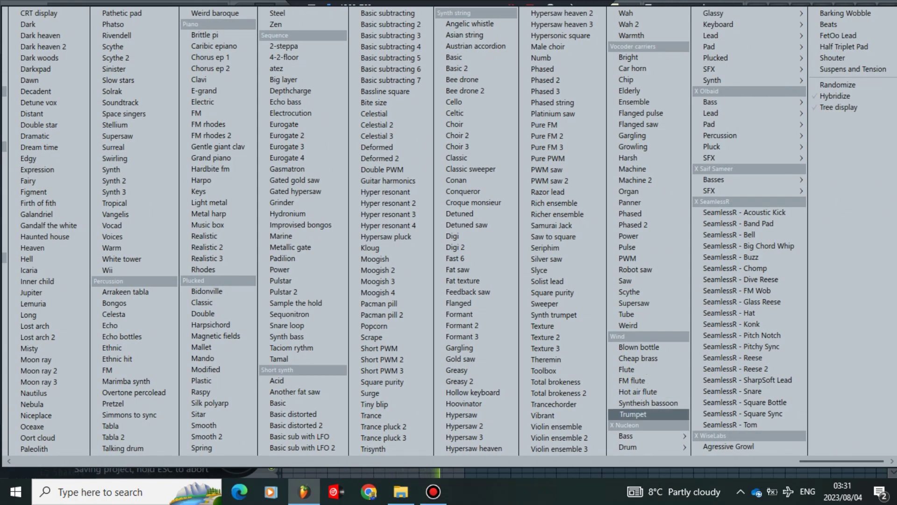
click(634, 414)
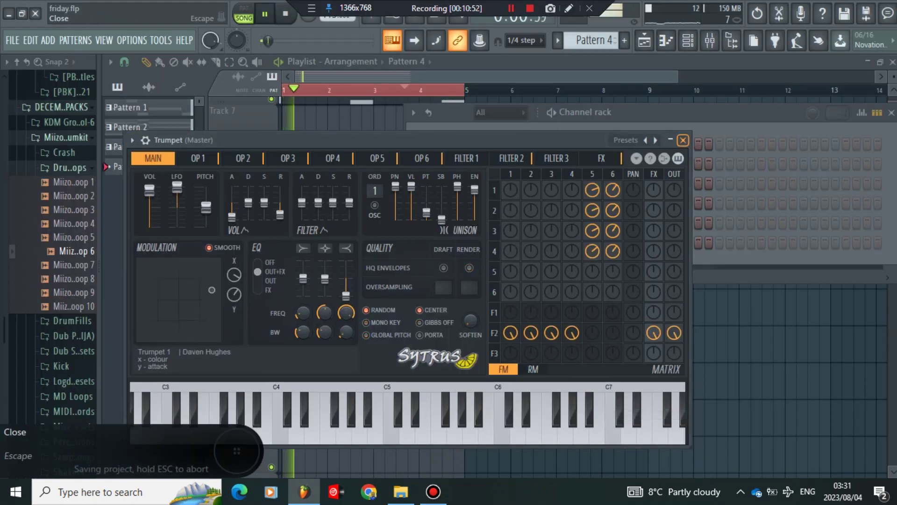
Close the Sytrus plugin and lower the Trumpet channel's volume to about 46%
key(Escape)
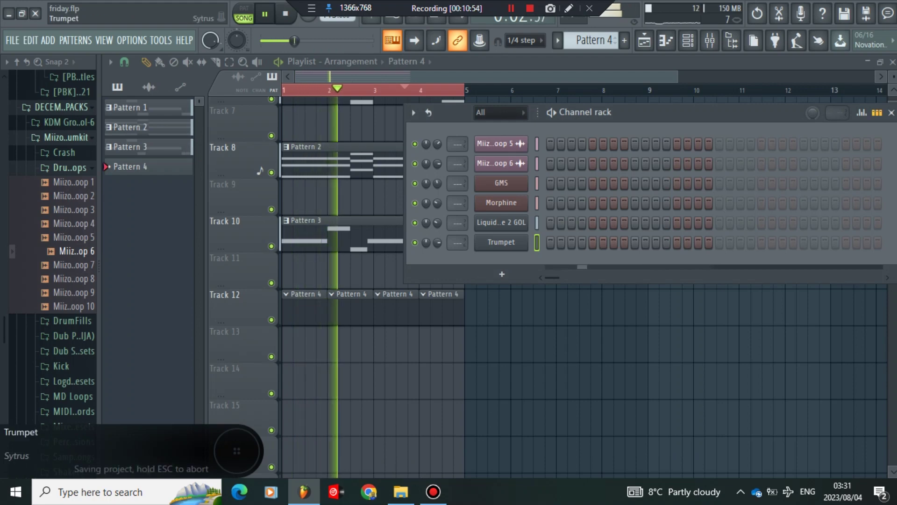
right_click(526, 238)
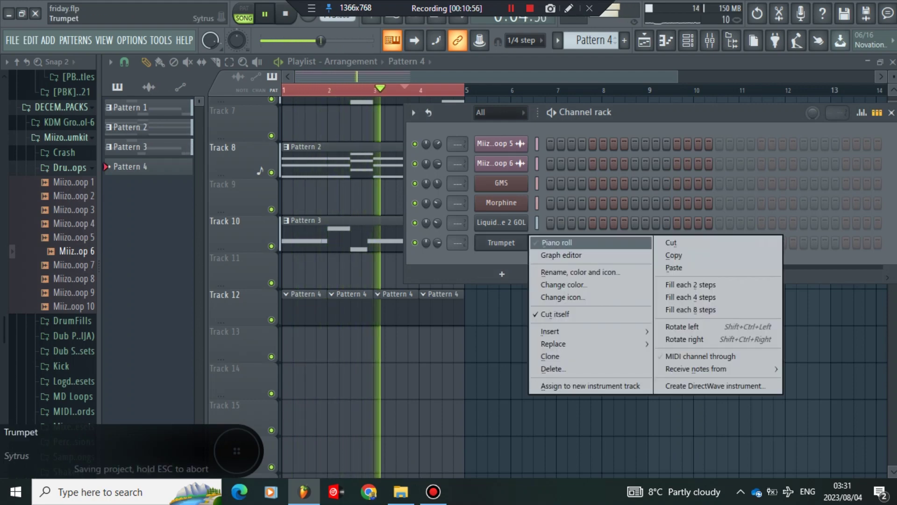
drag(437, 242, 437, 252)
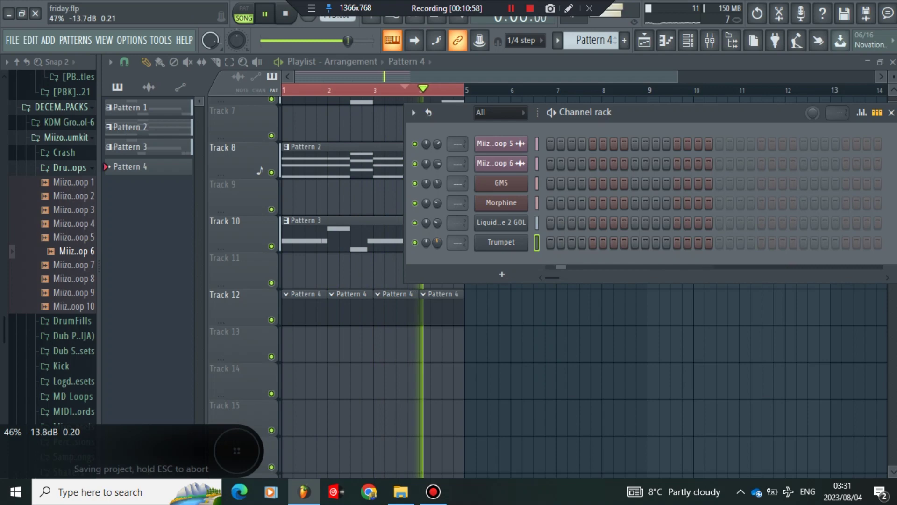
Open the Trumpet channel's piano roll, draw a three-step G4 note from the third step of bar 1, and play it back
right_click(526, 239)
click(542, 241)
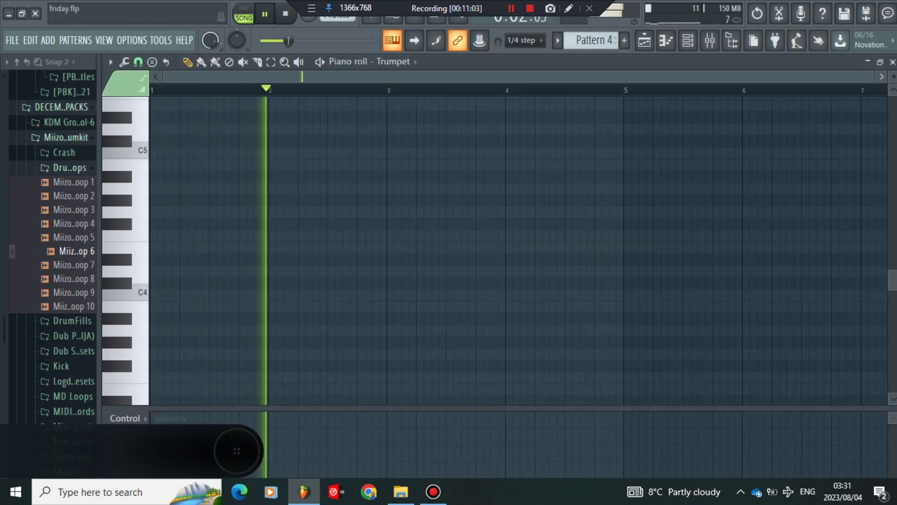
scroll(280, 246, up, 5)
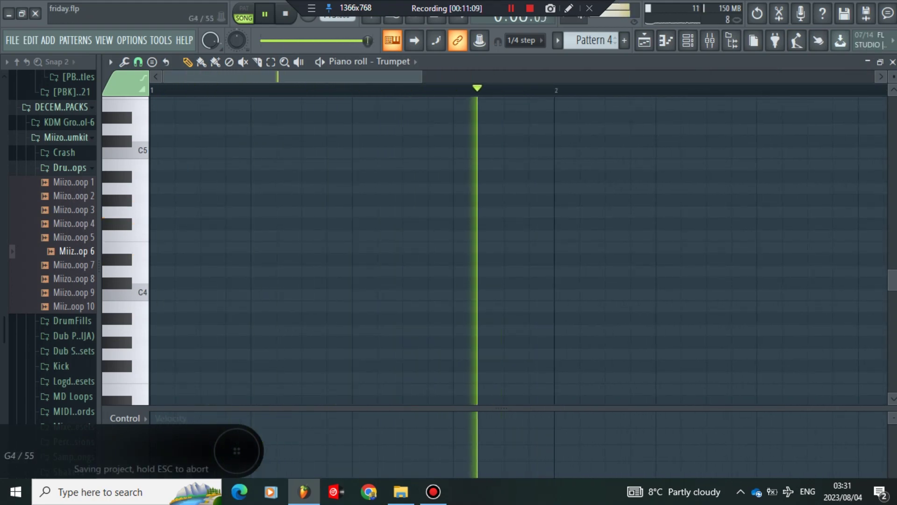
click(208, 212)
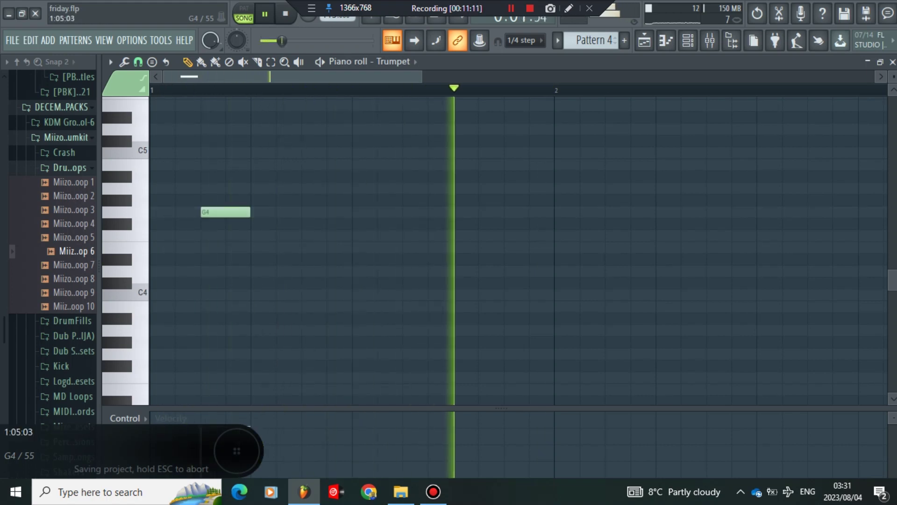
drag(249, 213, 224, 213)
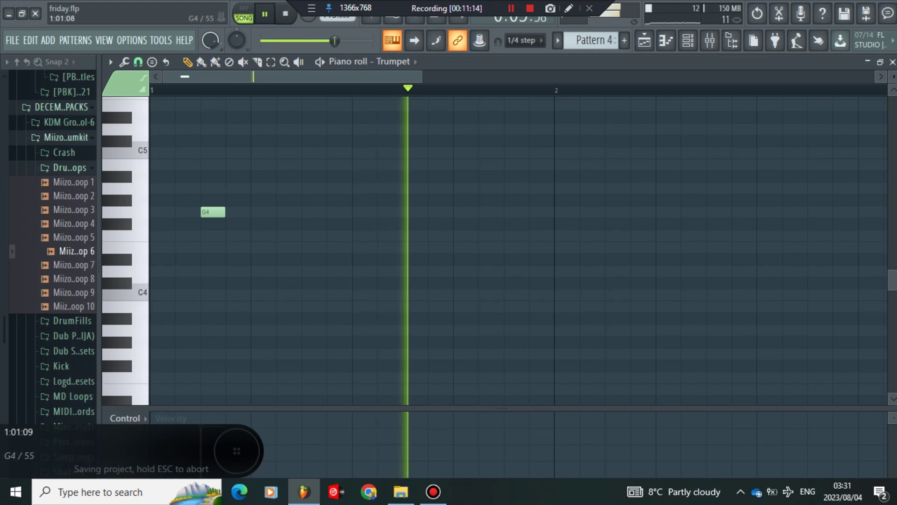
drag(224, 212, 276, 213)
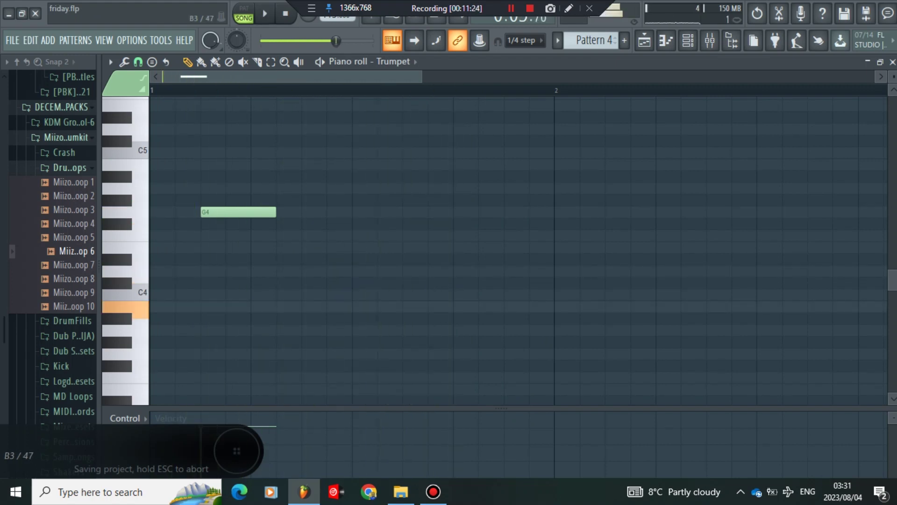
key(space)
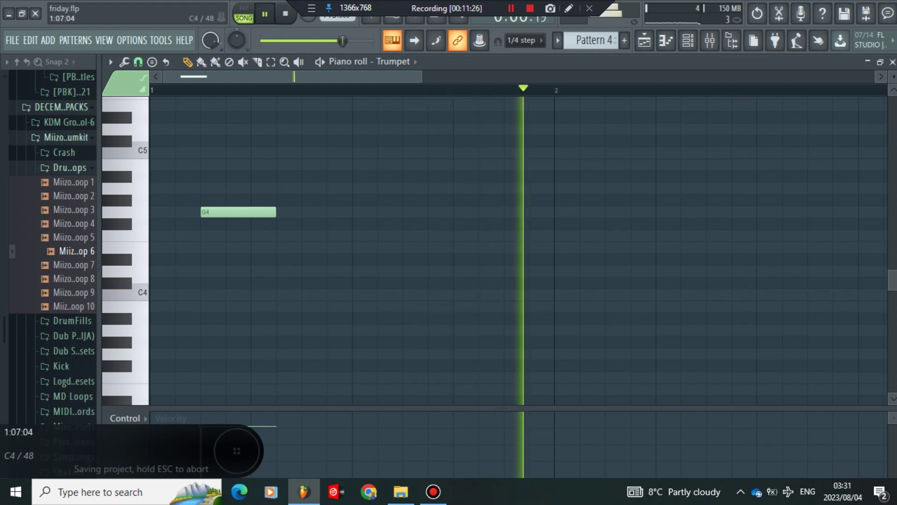
Add a one-step C4 note on the seventh step of bar 1 and shorten the G4 note to two steps
click(306, 295)
drag(375, 295, 291, 295)
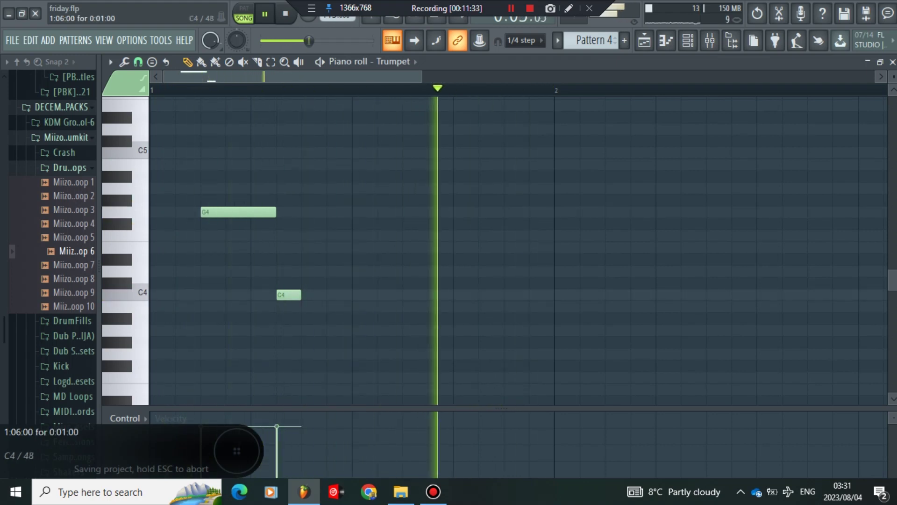
drag(291, 295, 316, 295)
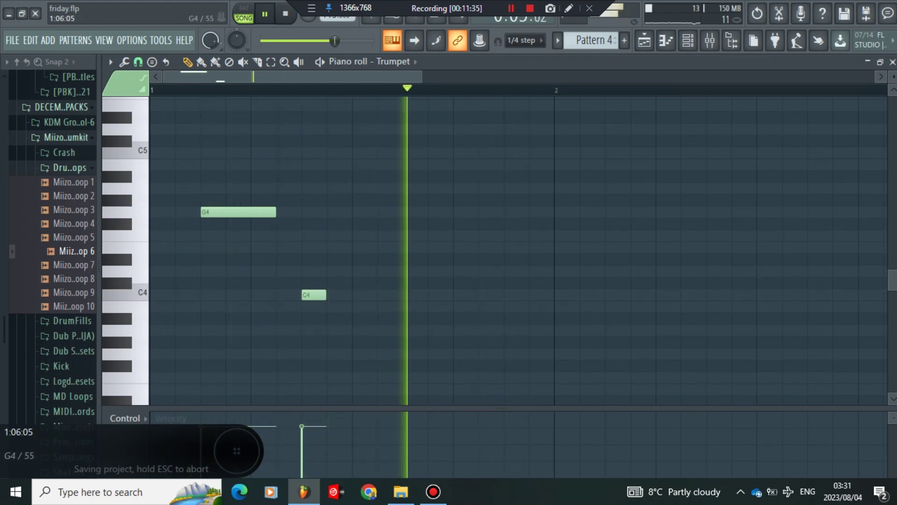
drag(275, 212, 249, 211)
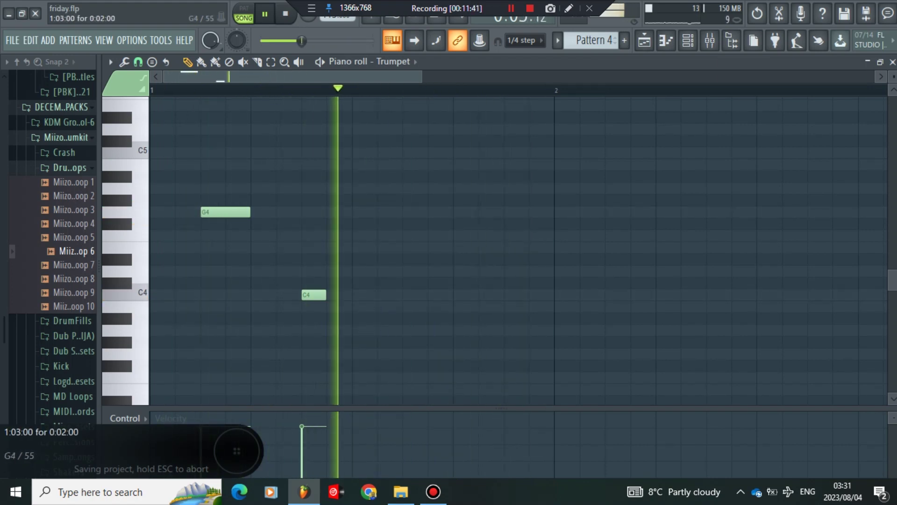
Add a two-step G4 note on the eleventh step and a one-step A3 note on the fifteenth step of bar 1
click(383, 212)
drag(382, 213, 407, 213)
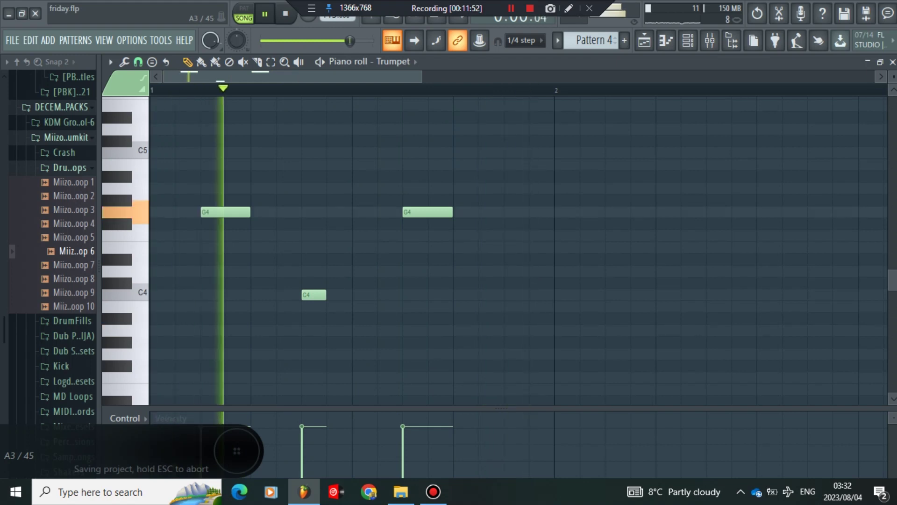
click(511, 330)
mouse_move(517, 329)
mouse_down()
mouse_move(517, 341)
mouse_move(516, 319)
mouse_move(516, 330)
mouse_up()
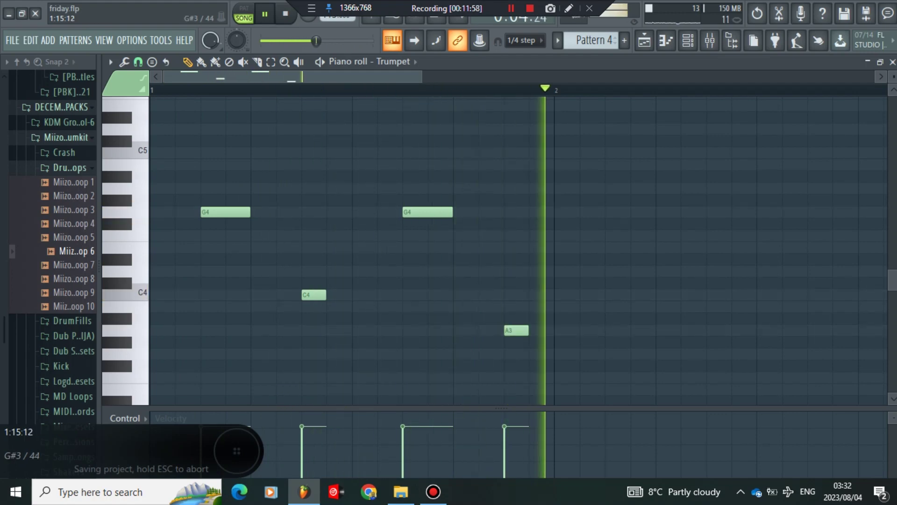
Save the project and close the Trumpet piano roll
click(12, 40)
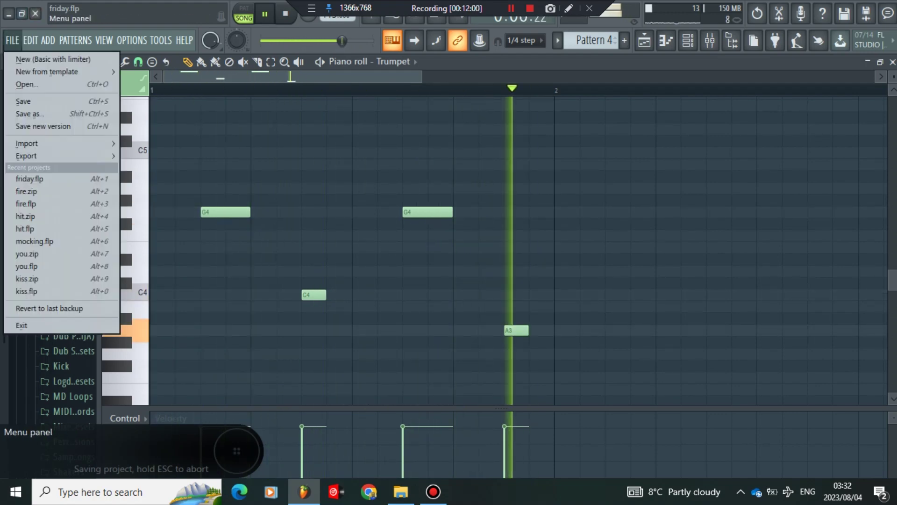
click(23, 101)
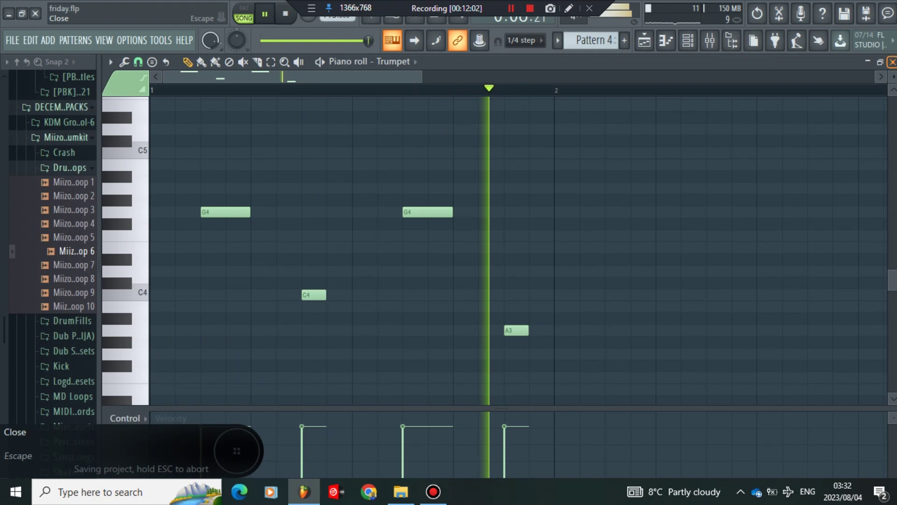
click(892, 62)
Add a Toxic Biohazard channel and move the Trumpet channel's Pattern 4 notes to it by cutting and pasting them
right_click(524, 241)
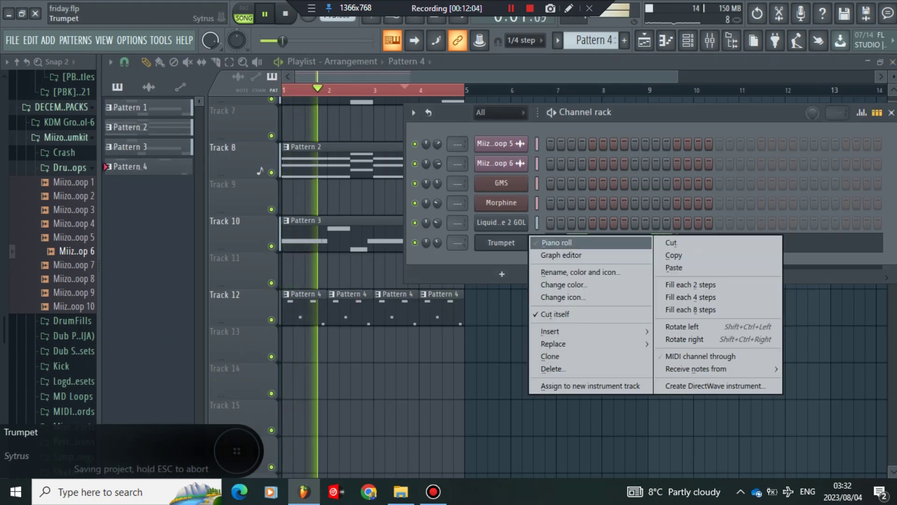
click(502, 274)
click(502, 274)
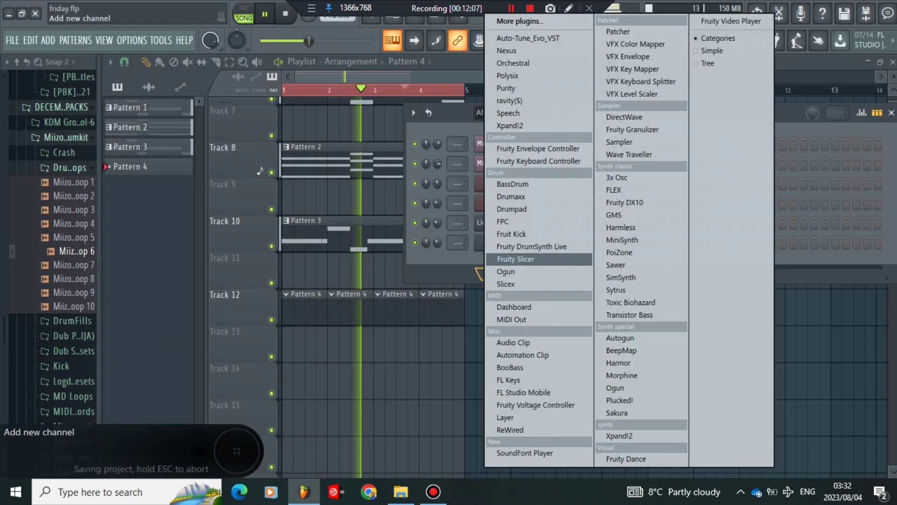
click(627, 302)
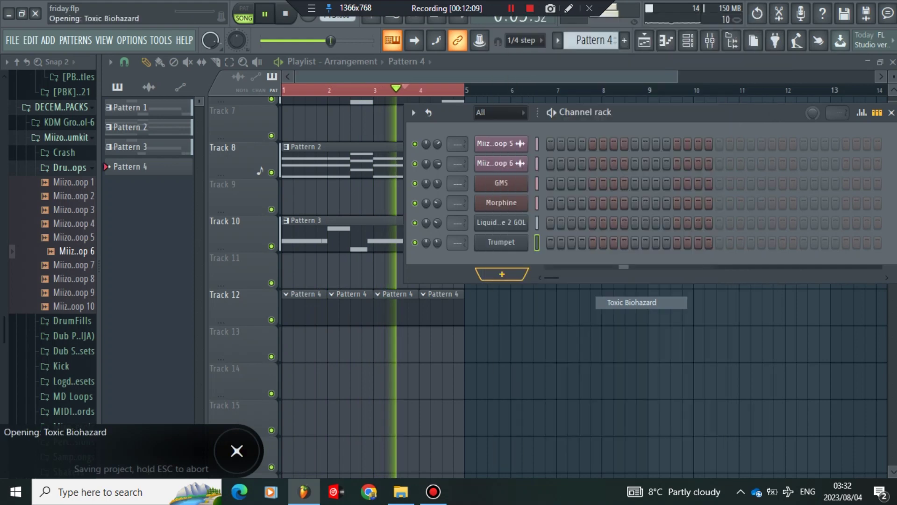
click(739, 157)
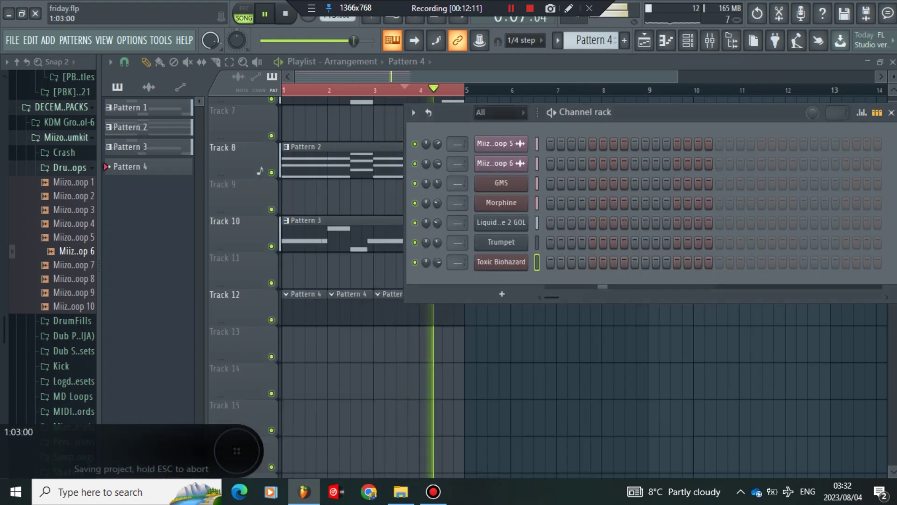
right_click(481, 259)
click(673, 286)
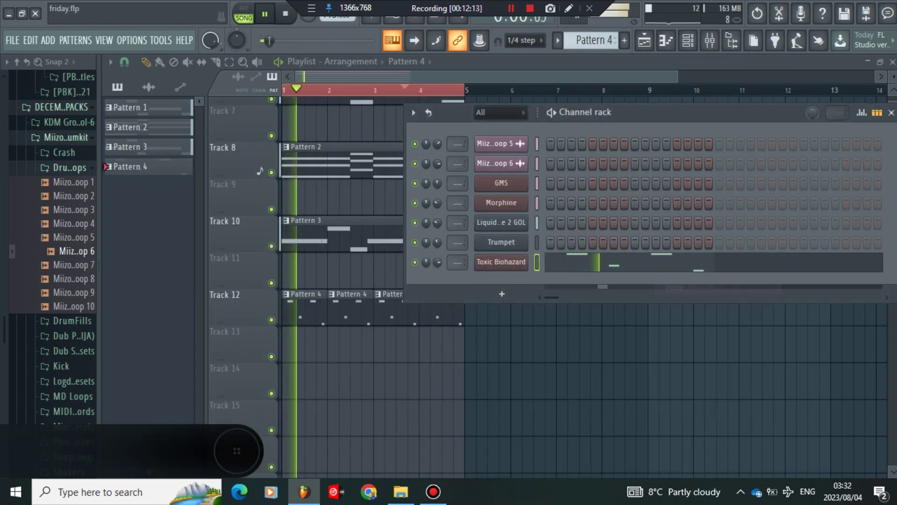
Audition the Axcel and BigHit presets from Toxic Biohazard's Leads bank, and load the Broken preset
click(501, 262)
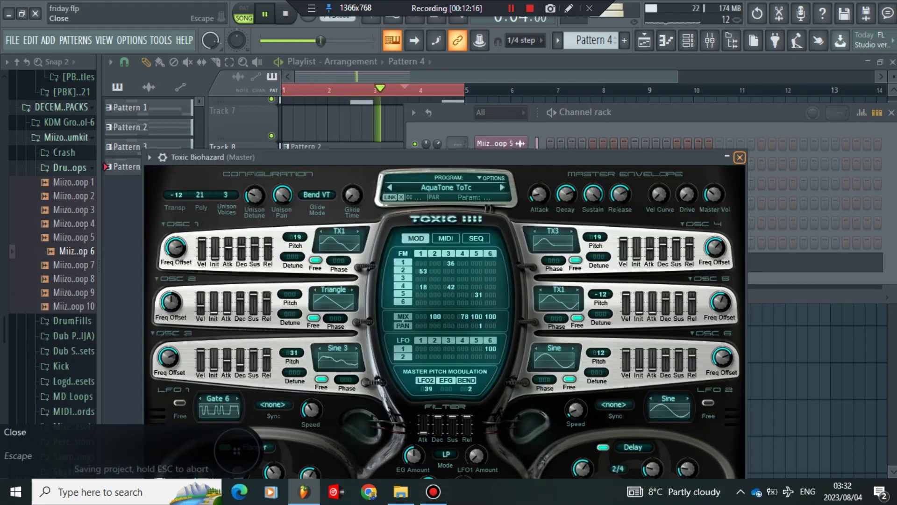
click(740, 157)
click(501, 260)
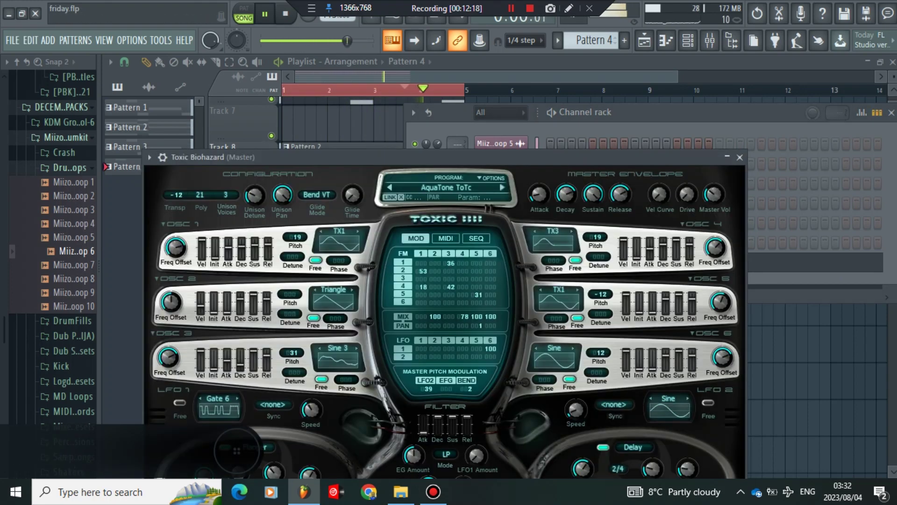
click(445, 187)
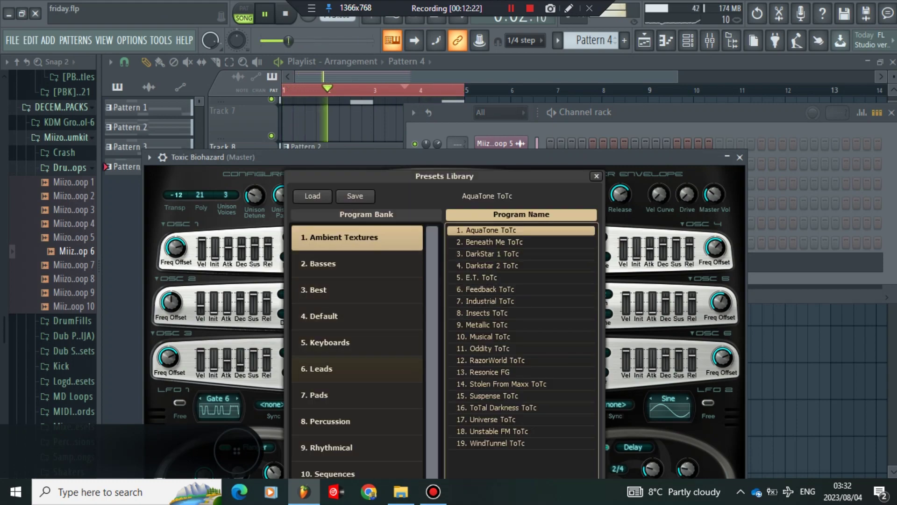
click(357, 370)
double_click(473, 313)
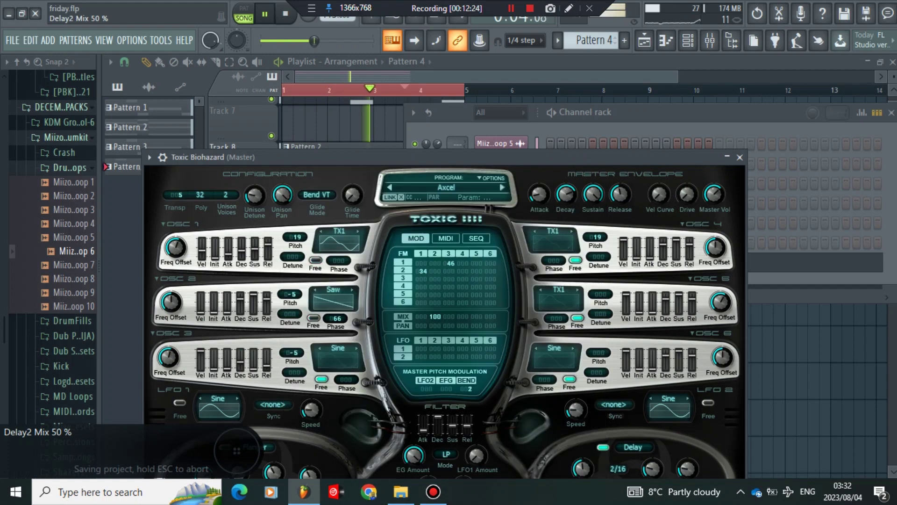
click(446, 187)
double_click(477, 360)
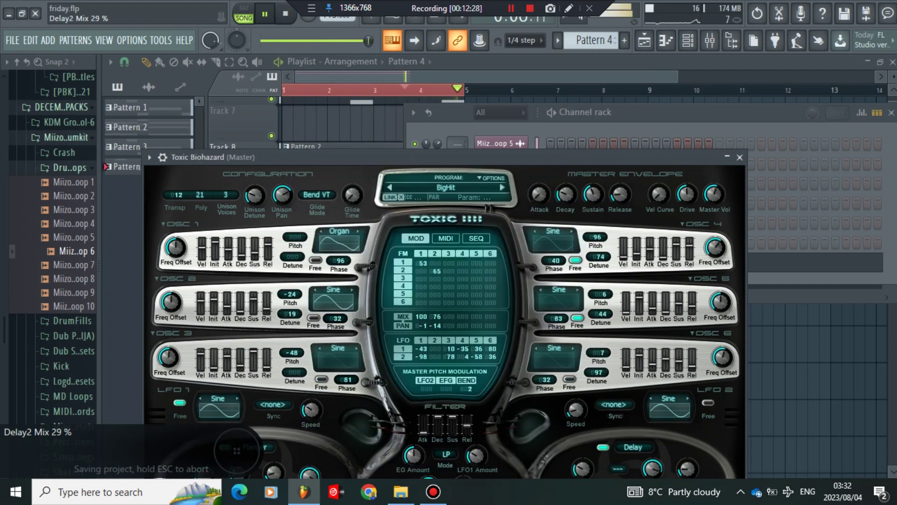
click(445, 188)
click(472, 454)
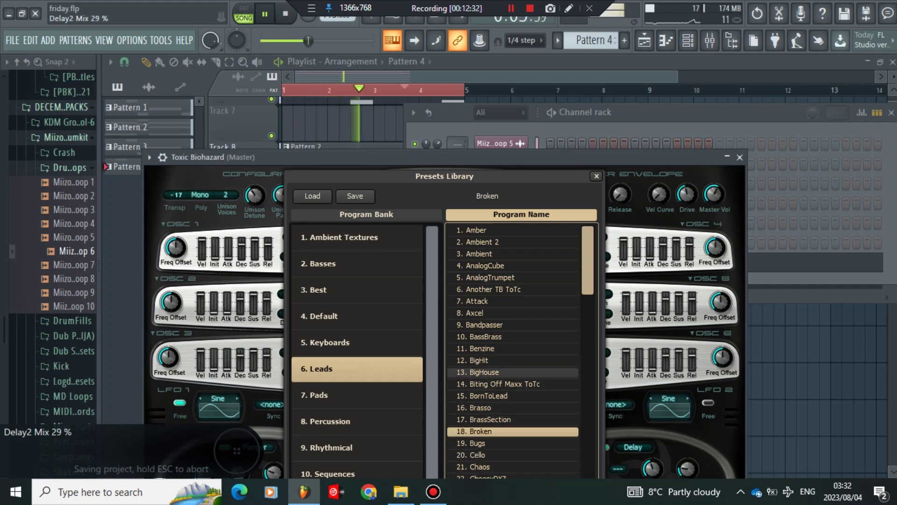
Audition the Bandpasser, BigHit, CheesyDX7, Cold and CreamyGate leads, and return to the Broken preset
click(484, 325)
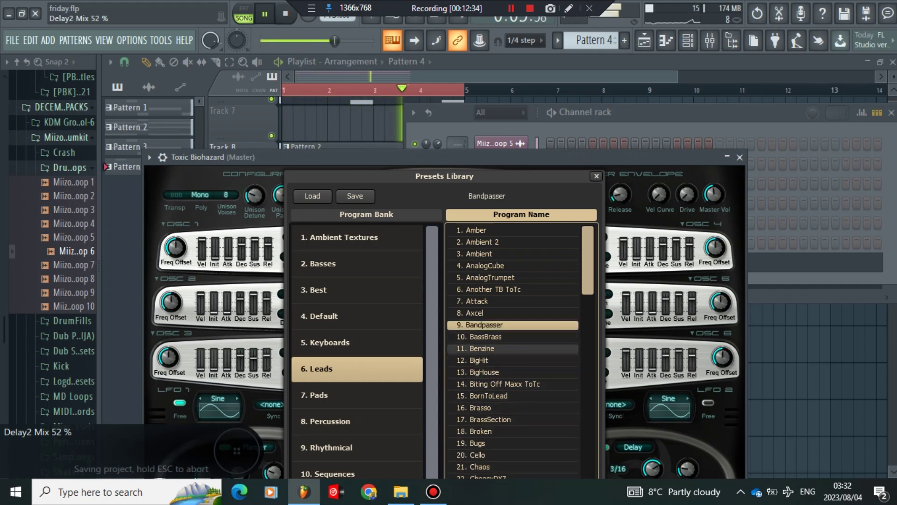
click(479, 360)
scroll(489, 396, down, 2)
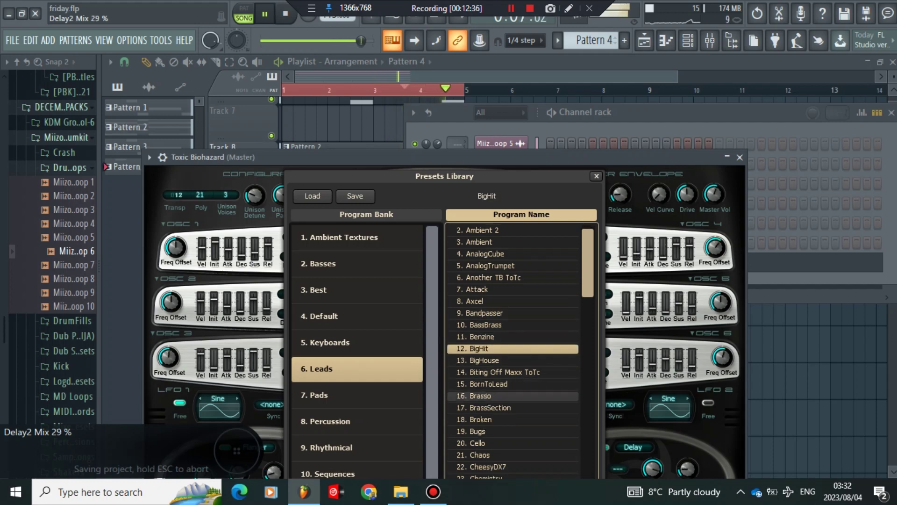
click(482, 408)
scroll(481, 419, down, 2)
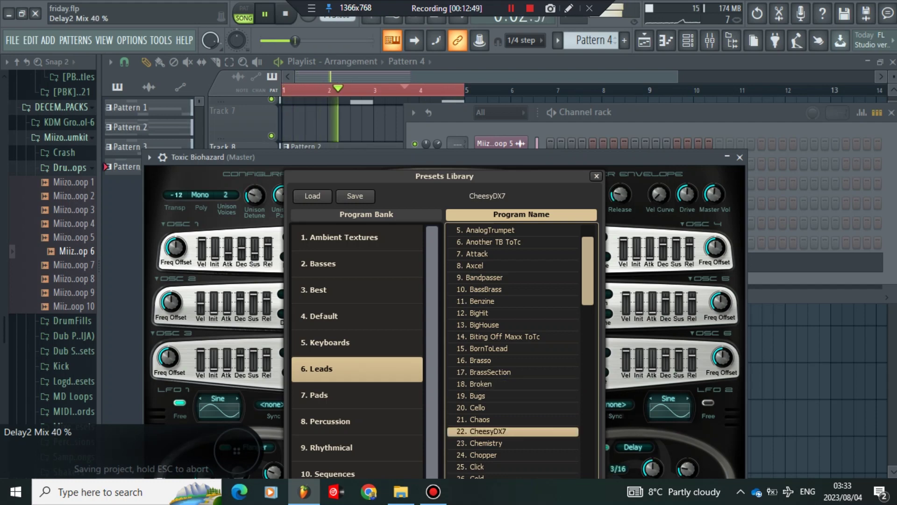
scroll(514, 431, down, 1)
click(513, 443)
scroll(513, 443, down, 1)
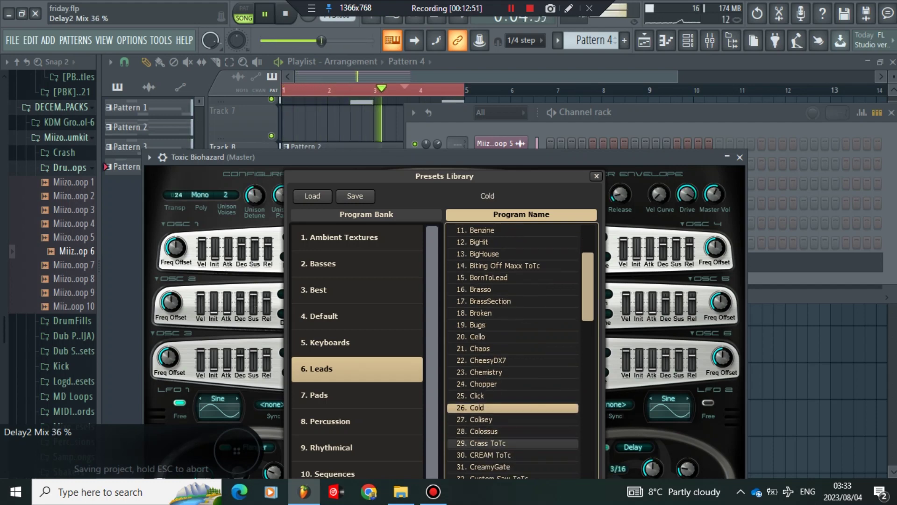
scroll(513, 431, down, 1)
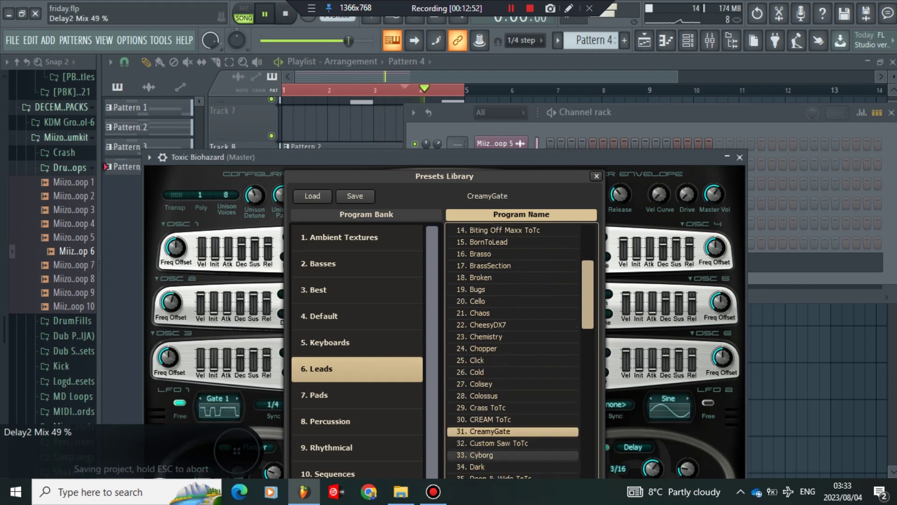
click(513, 455)
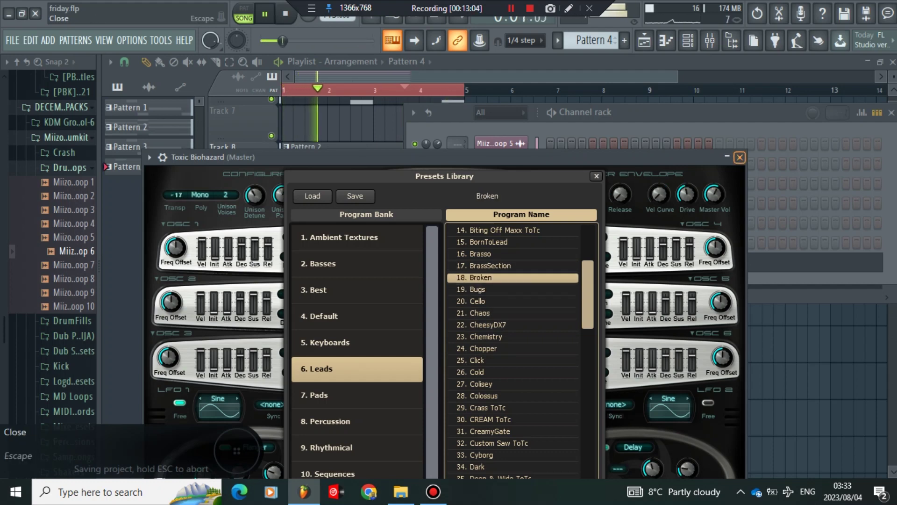
Close Toxic Biohazard, lower its channel volume slightly, and save the project
click(739, 157)
drag(437, 262, 437, 265)
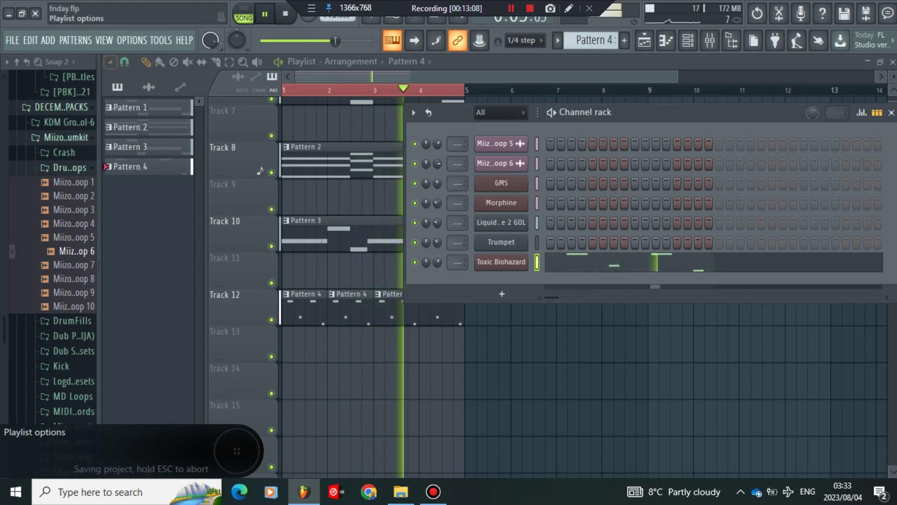
click(13, 40)
click(23, 102)
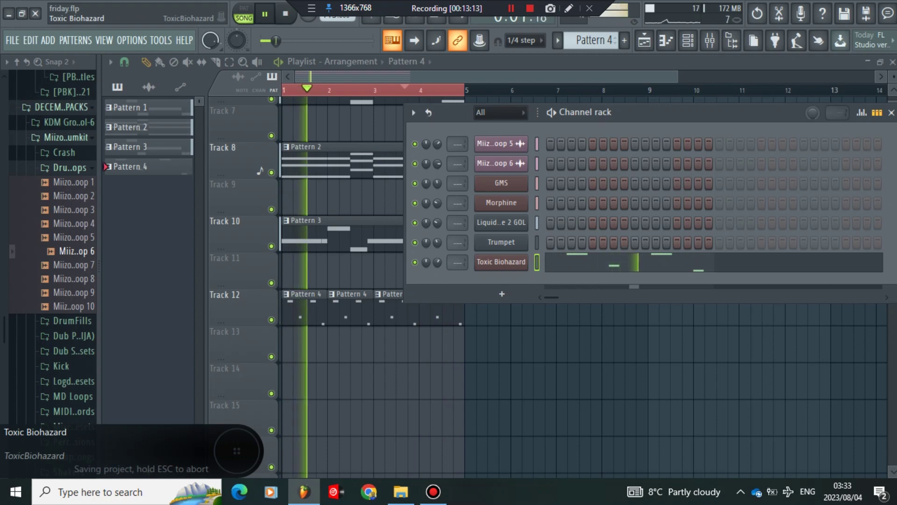
Create an empty Pattern 5 and place it at bar 1 on Track 14 of the playlist
click(517, 380)
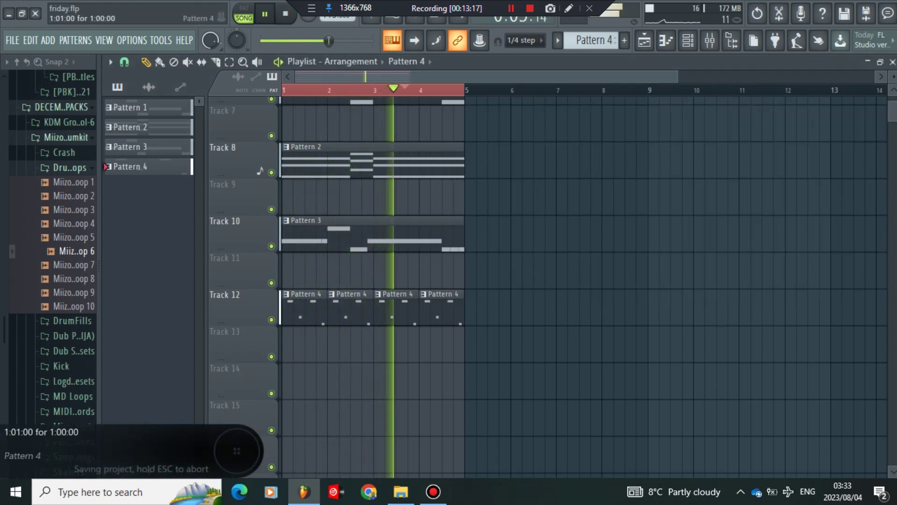
scroll(373, 280, up, 2)
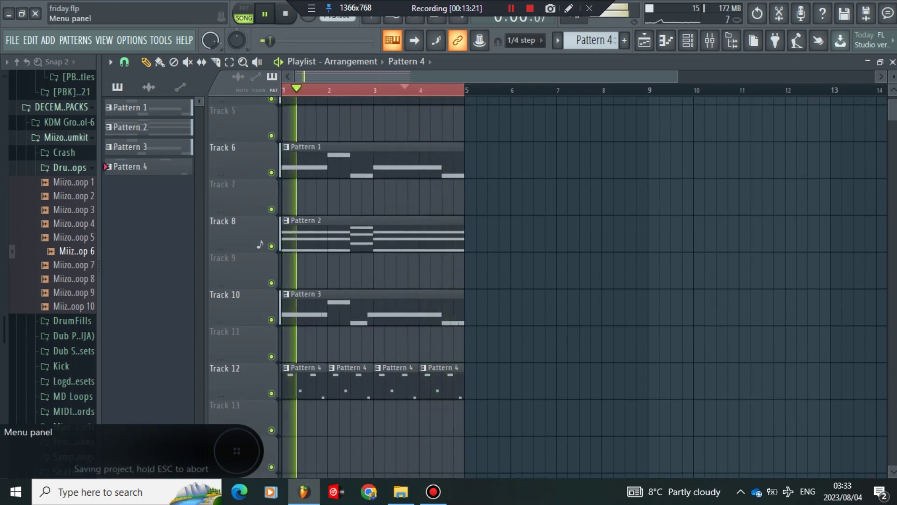
key(F4)
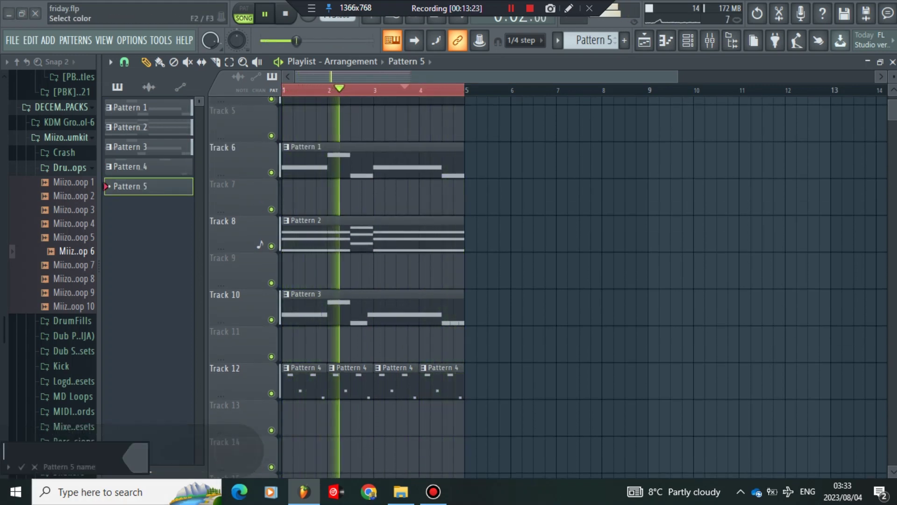
click(21, 466)
drag(142, 187, 286, 345)
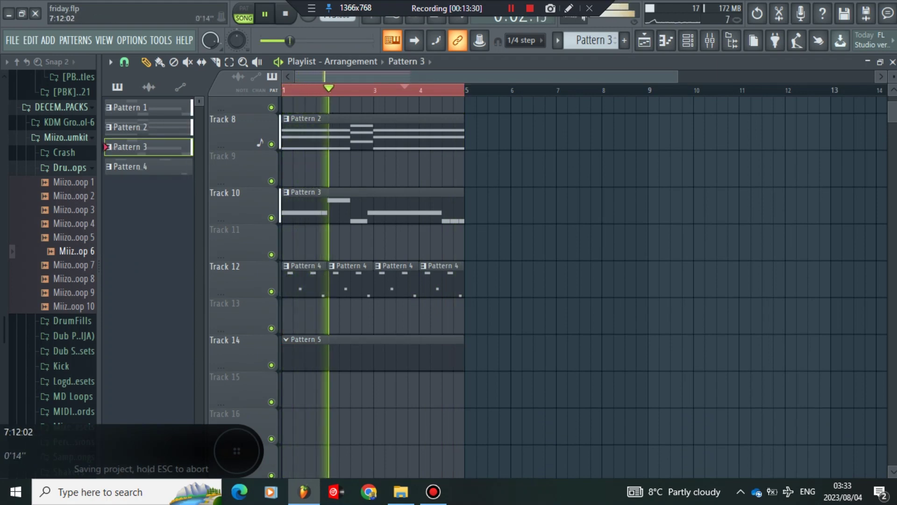
Copy the Liquid State 2 GOL channel's notes from Pattern 3, and switch back to Pattern 5
click(688, 41)
right_click(521, 222)
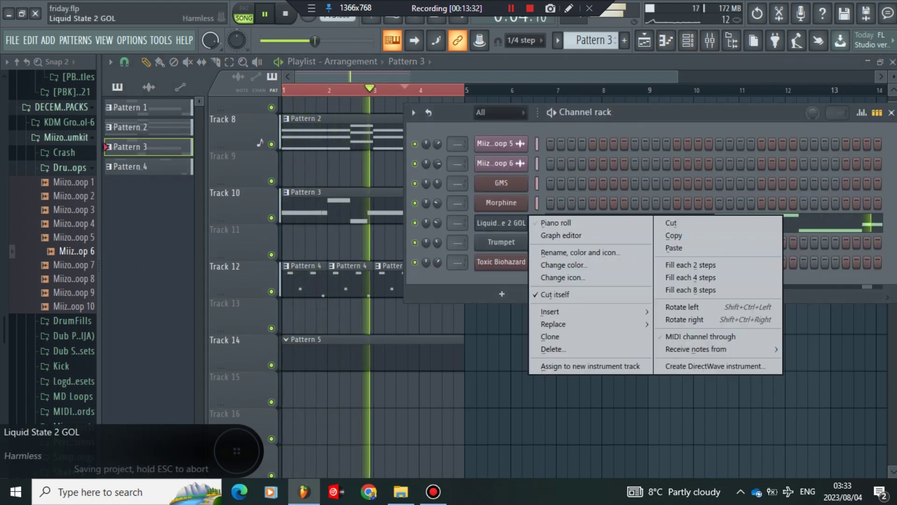
click(675, 235)
click(436, 355)
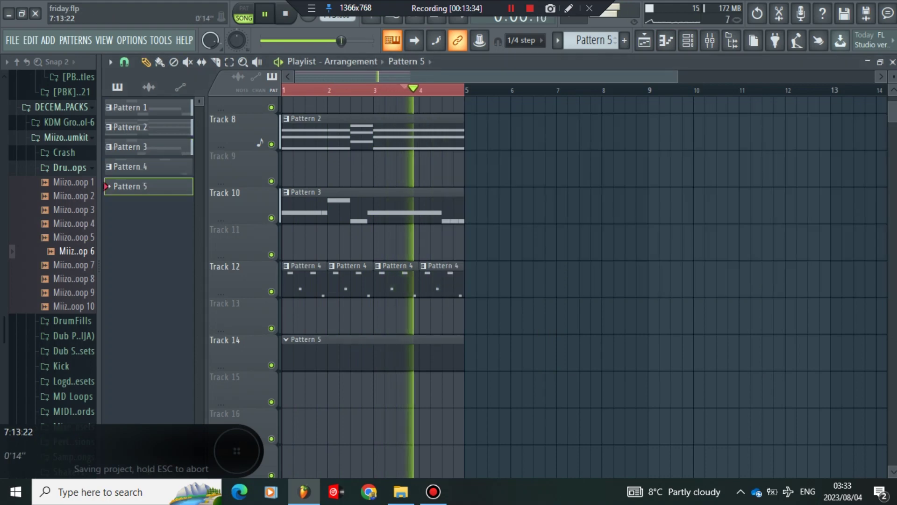
Add a Fruity DX10 channel, load its FM Sub preset and close the plugin
click(688, 40)
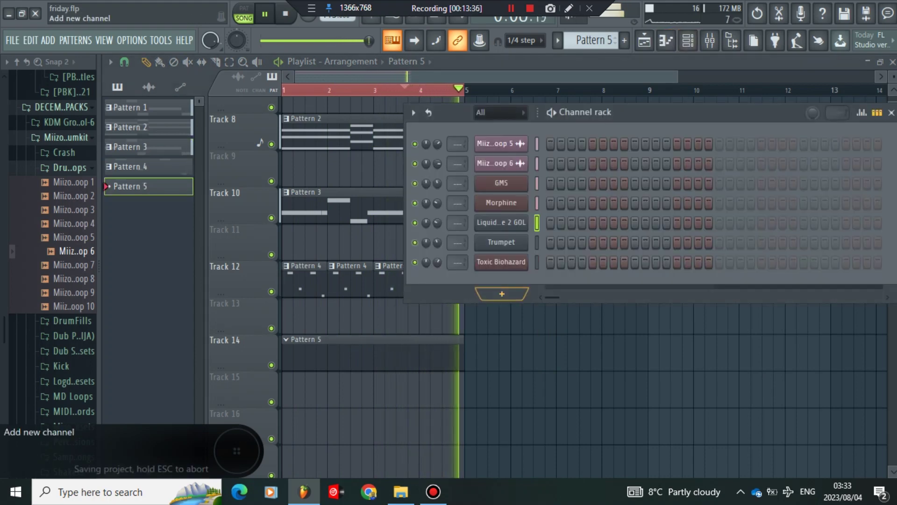
click(502, 294)
click(625, 201)
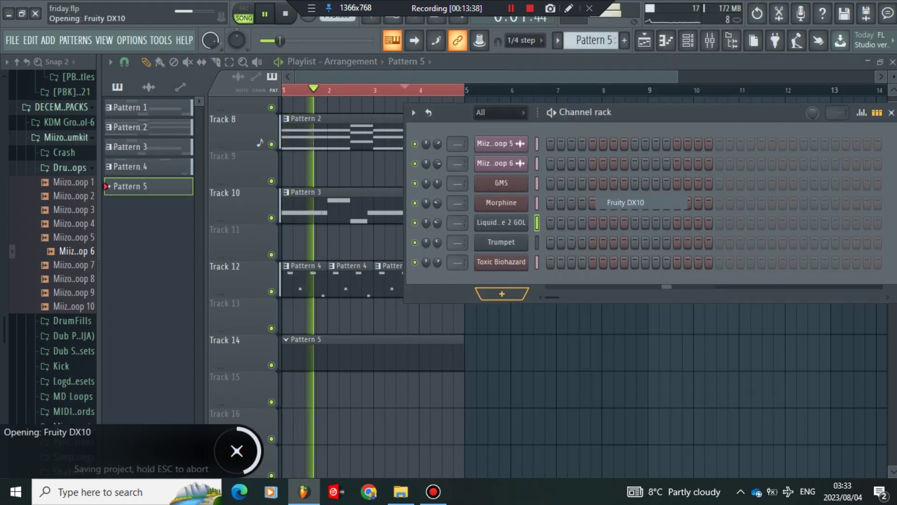
click(166, 175)
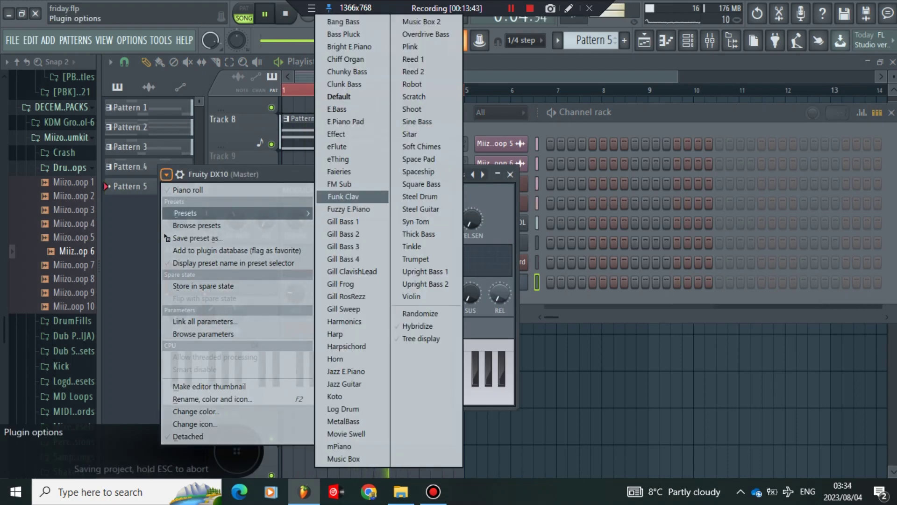
click(340, 183)
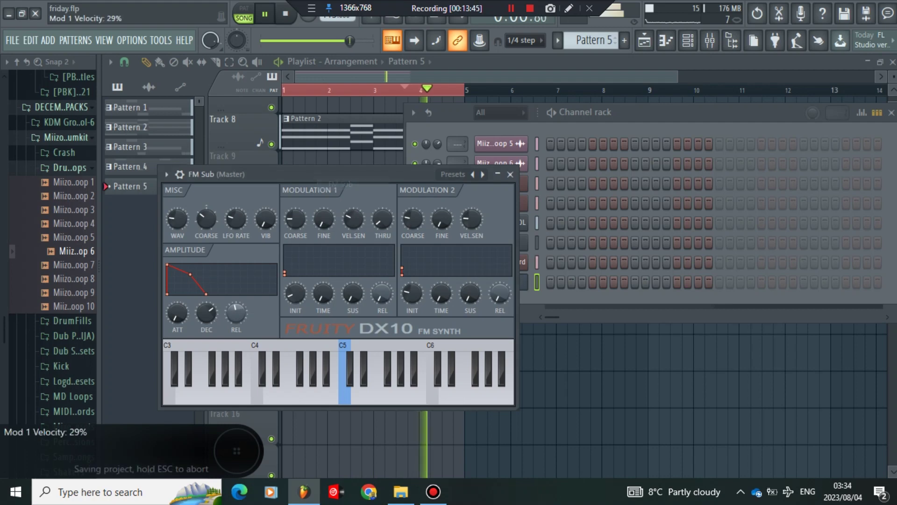
click(510, 174)
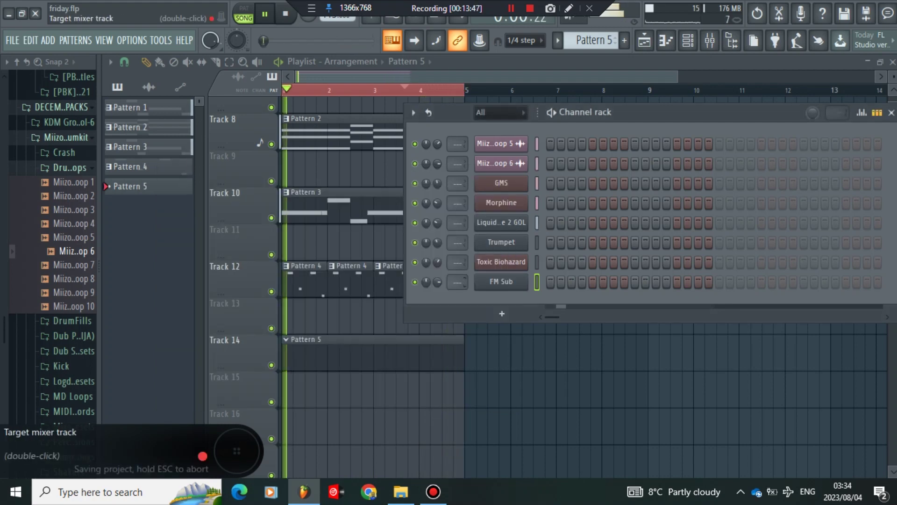
Paste the copied notes into the FM Sub channel and transpose them all down one octave
right_click(509, 281)
click(687, 307)
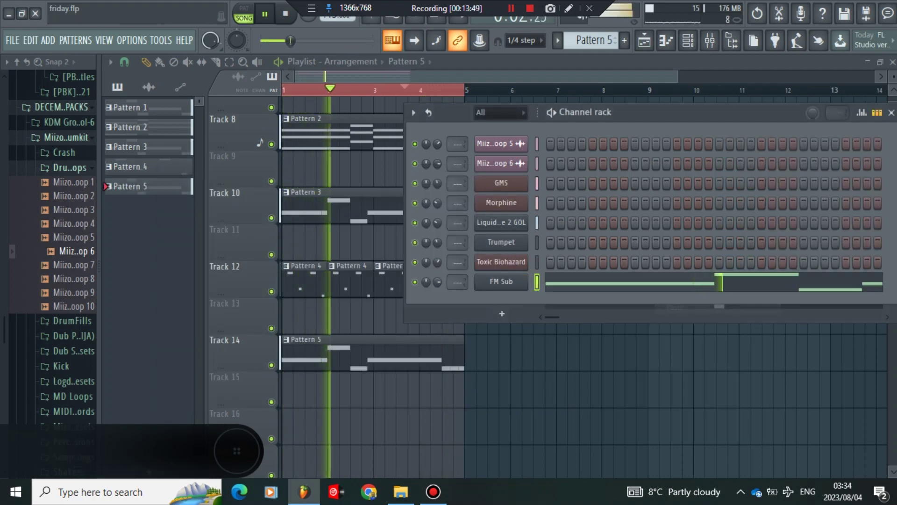
click(559, 282)
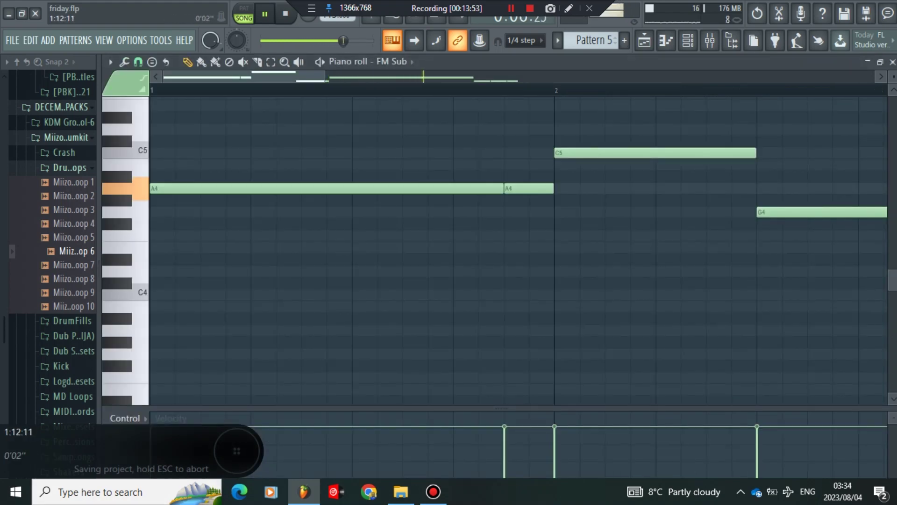
key(ctrl+Down)
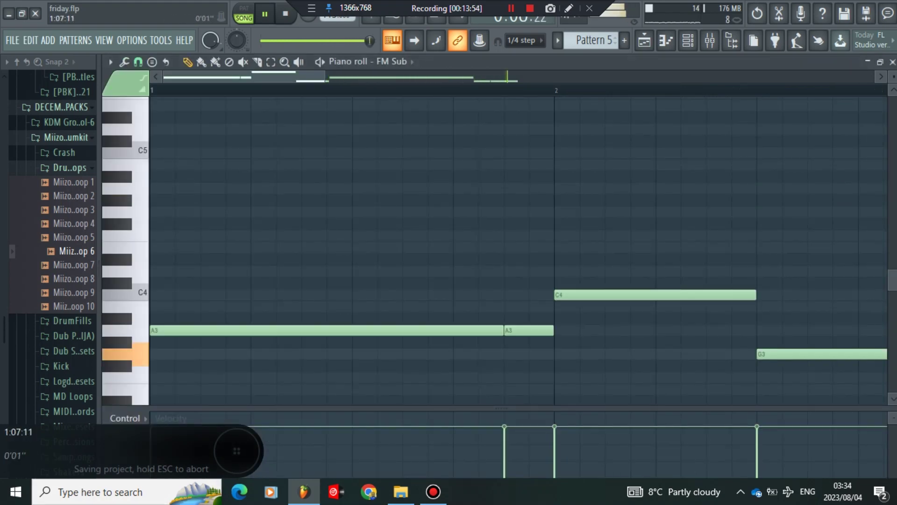
scroll(519, 250, down, 4)
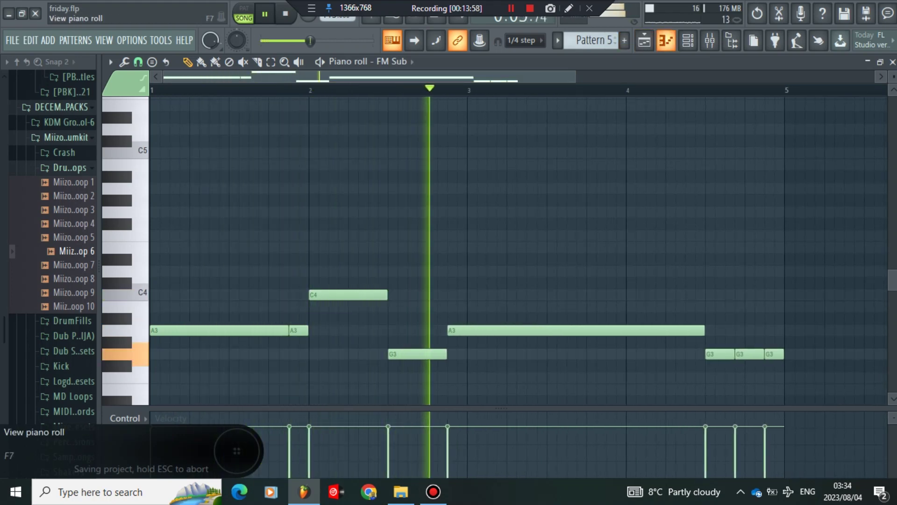
Delete the last two short G3 notes, extend the remaining one to the end of bar 4, and save the project
right_click(754, 354)
right_click(772, 354)
click(737, 354)
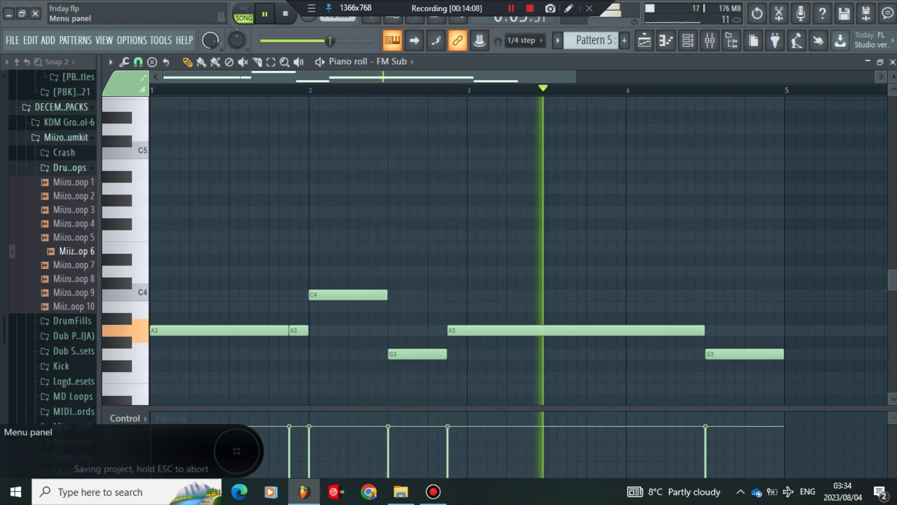
click(12, 40)
click(24, 101)
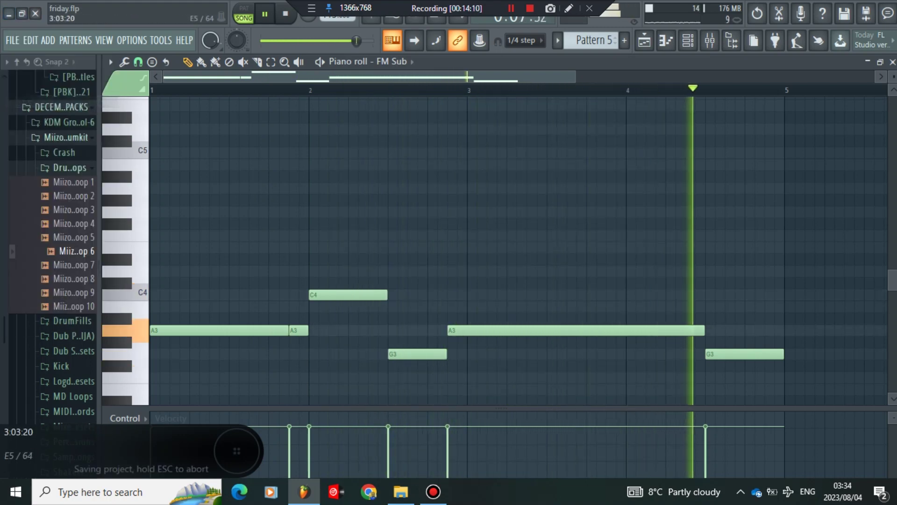
Clone the FM Sub channel and copy FM Sub's Pattern 5 notes into the clone
click(644, 40)
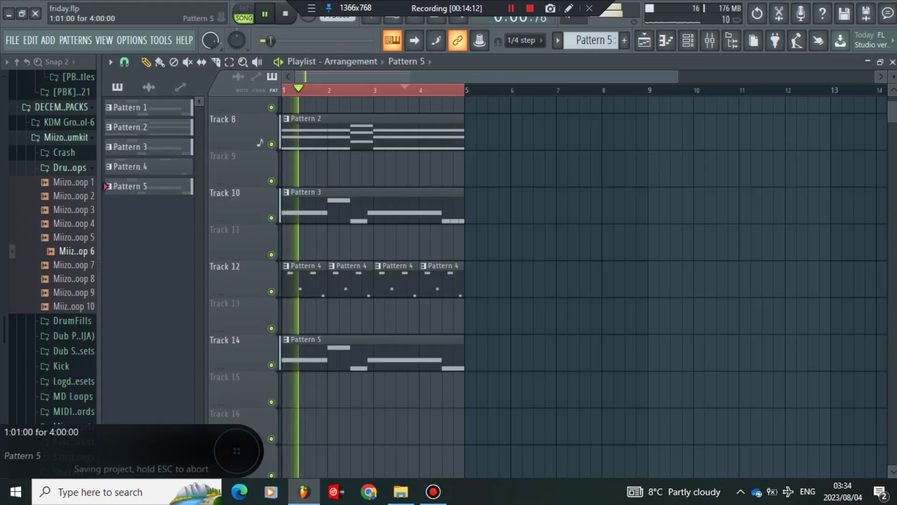
click(688, 40)
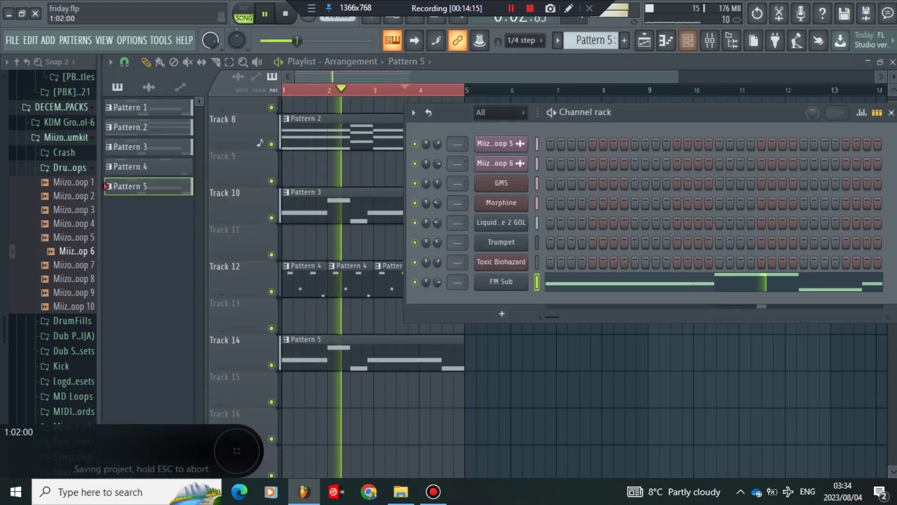
right_click(509, 281)
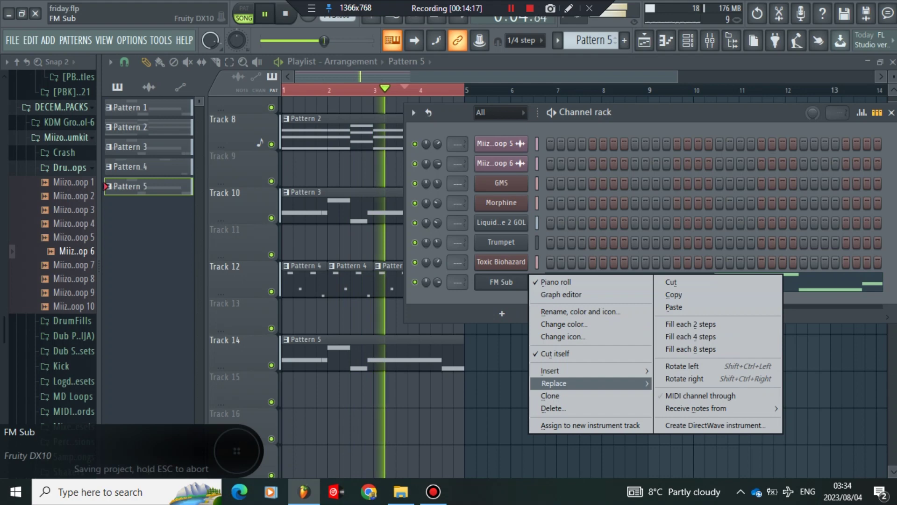
click(551, 396)
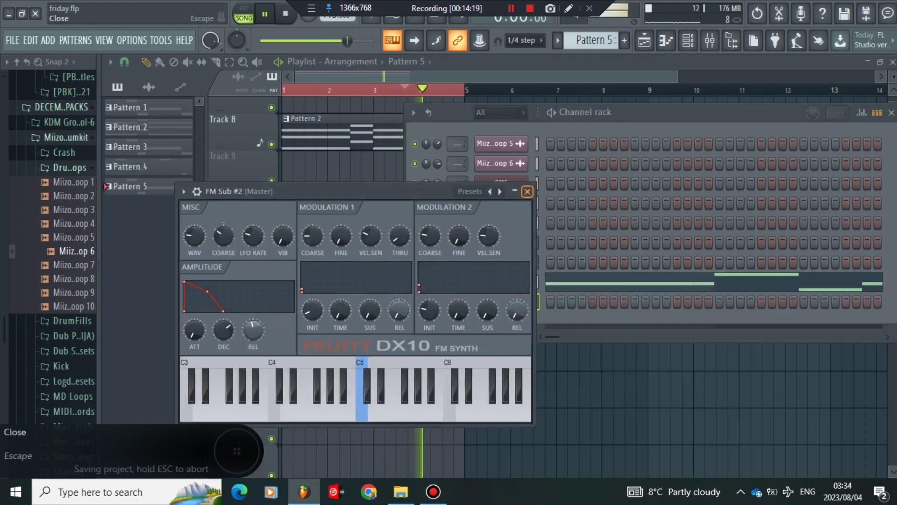
click(527, 191)
right_click(504, 282)
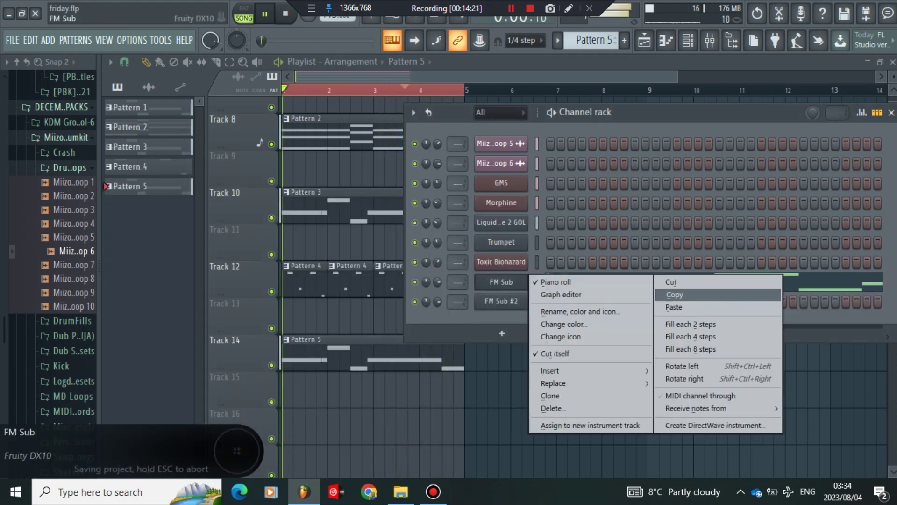
click(675, 295)
right_click(501, 301)
click(675, 327)
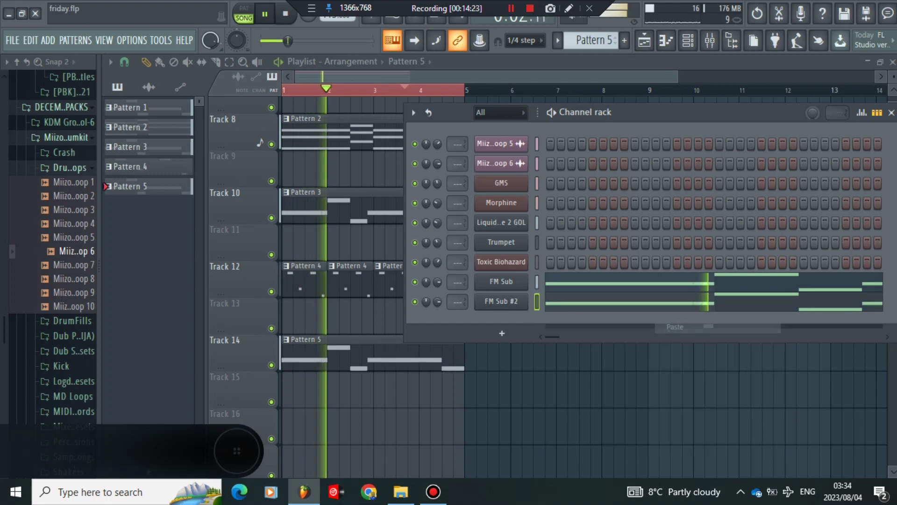
Load the Log Drum preset in the cloned FM Sub #2 channel and close the plugin
click(501, 301)
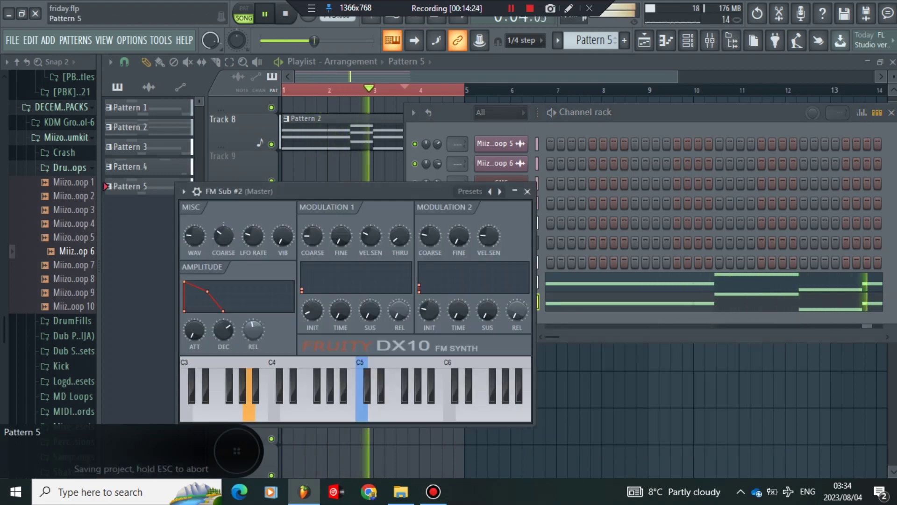
click(183, 191)
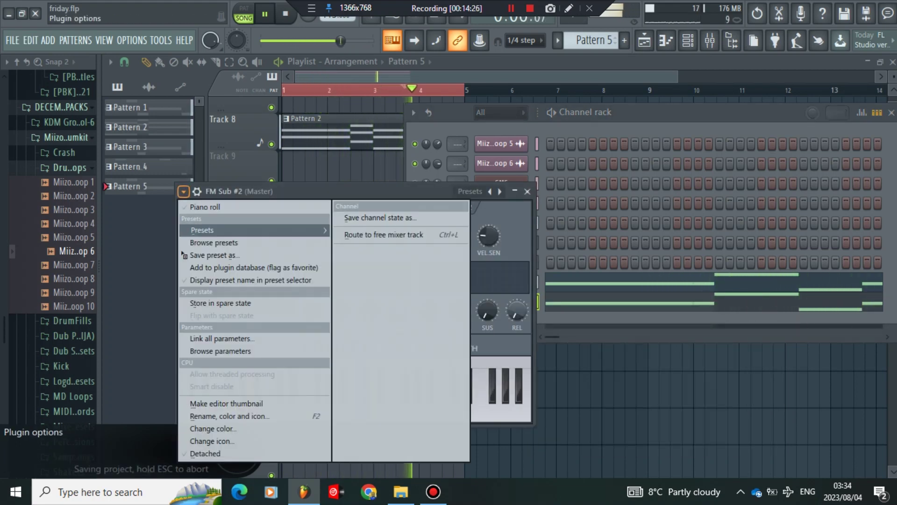
mouse_move(225, 230)
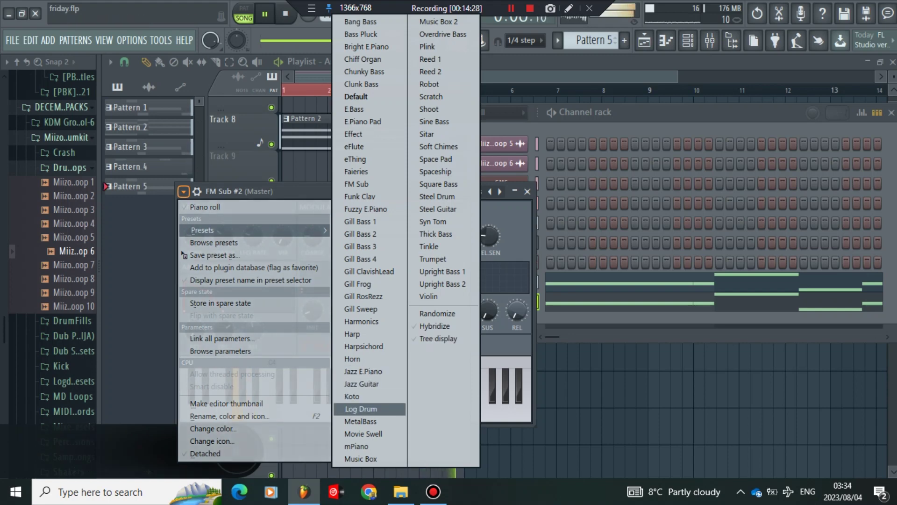
click(361, 408)
click(527, 191)
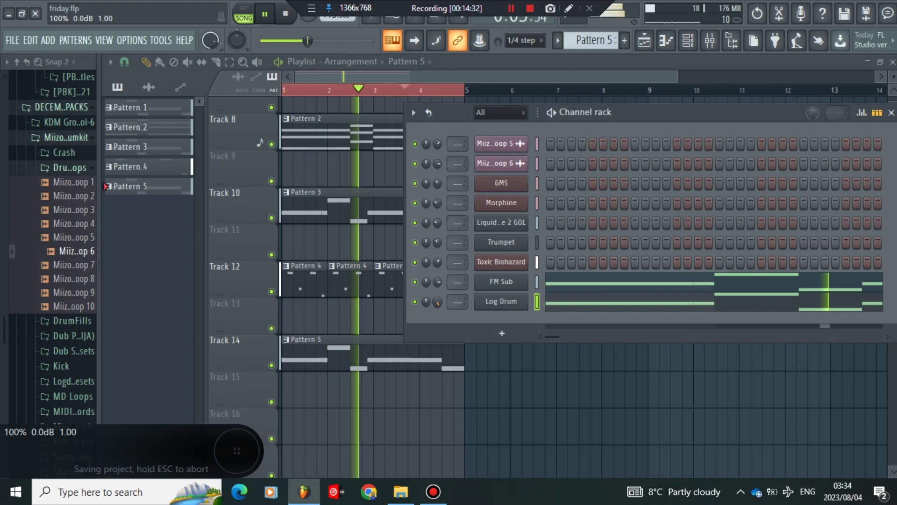
Delete the two long A3 notes, the C4 note and the first G3 note from the Log Drum part
click(559, 302)
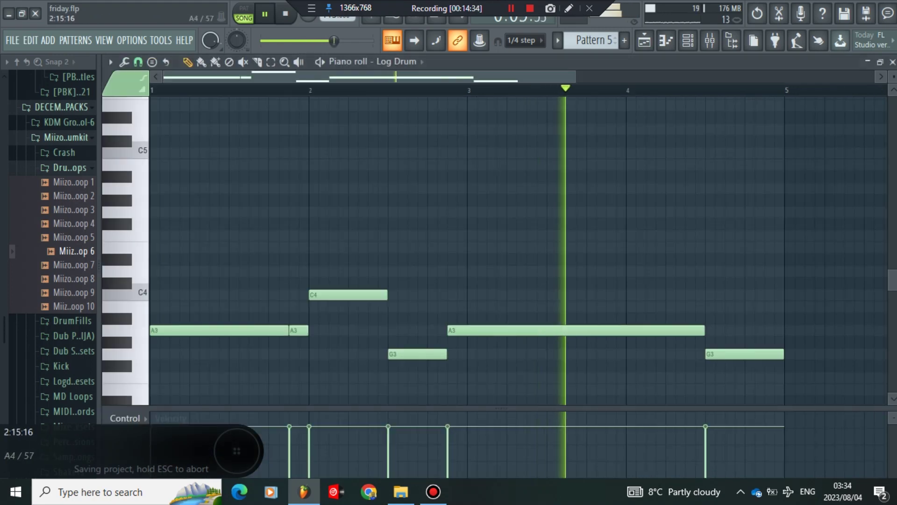
drag(575, 76, 780, 77)
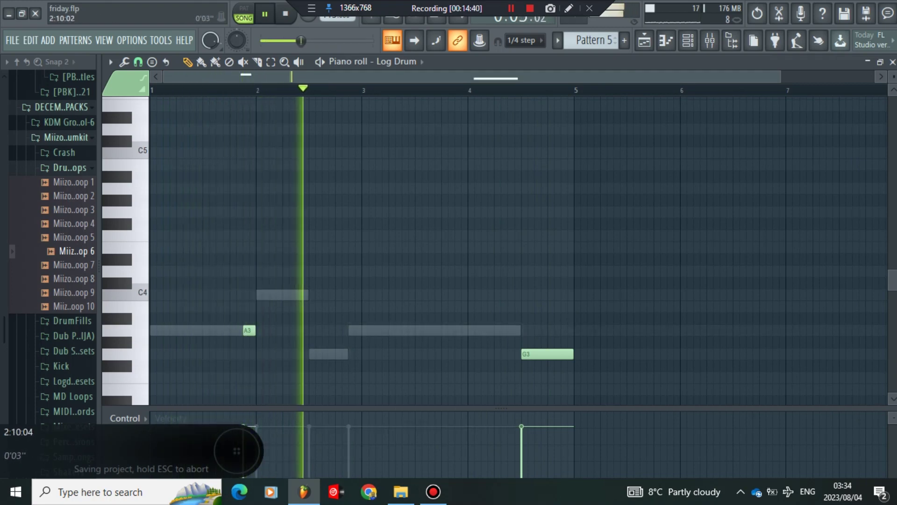
drag(780, 76, 571, 78)
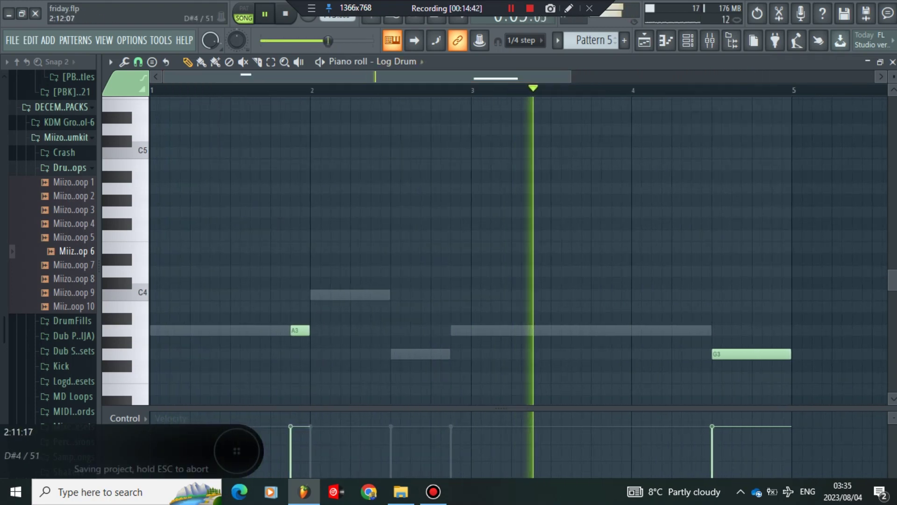
Add short Log Drum notes: A3 on beats 1 and 2 of bar 1, C4 at bar 2, A3 at bar 3; save the project
click(298, 331)
click(155, 330)
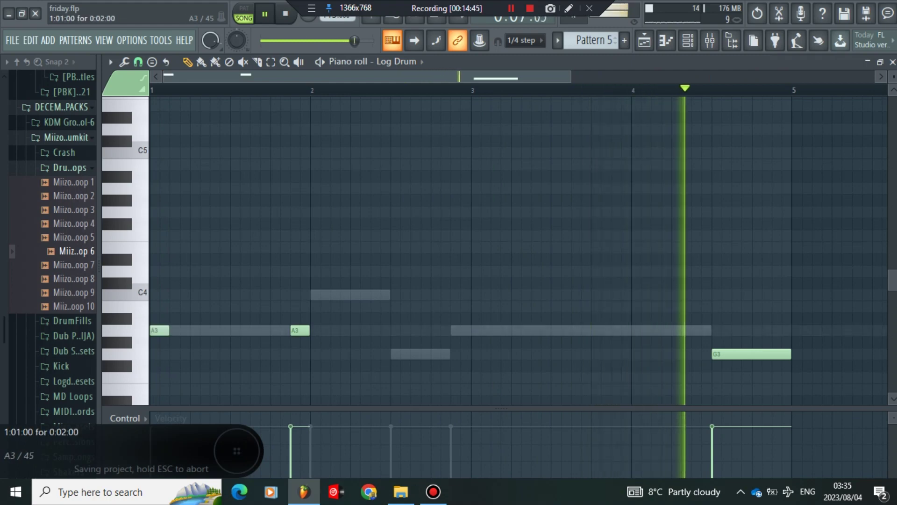
click(197, 330)
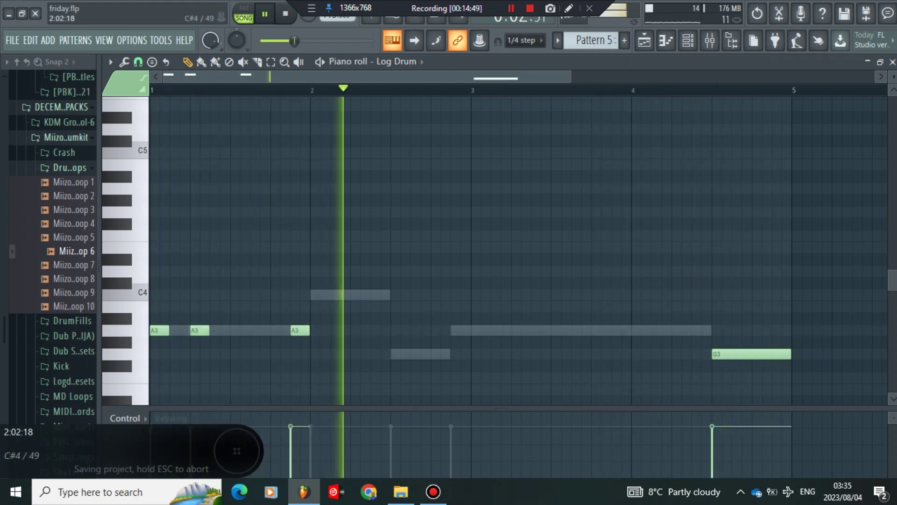
click(318, 295)
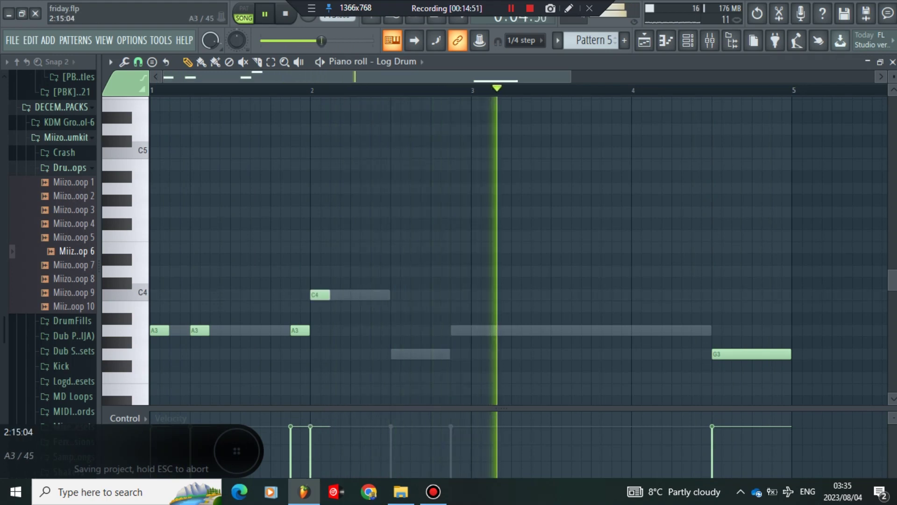
click(475, 330)
scroll(449, 343, down, 2)
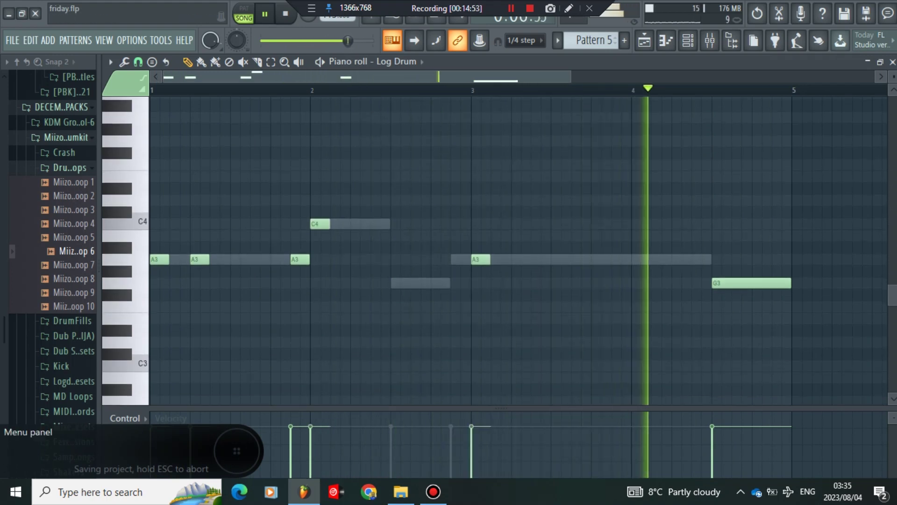
click(13, 40)
click(25, 101)
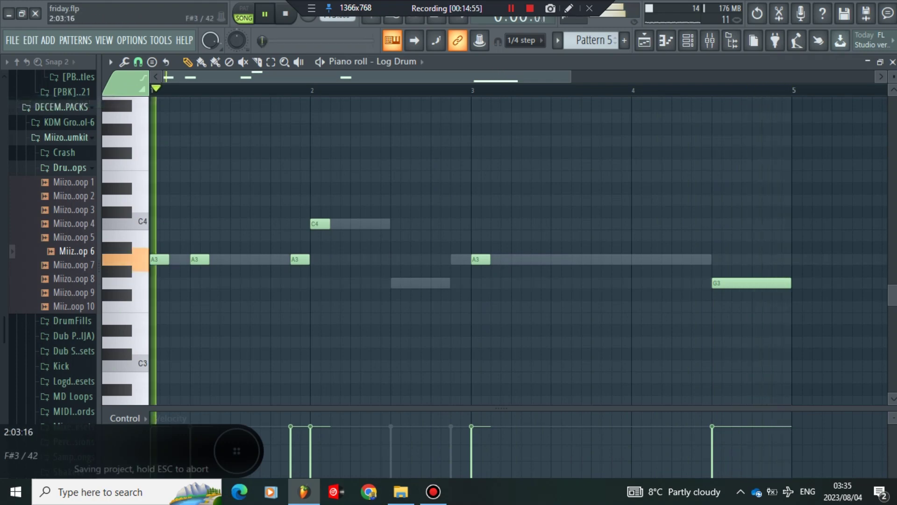
Delete the long G3 and the A3 at bar 3 from the Log Drum part, adding short C4, G3 and A3 notes in bar 2
right_click(739, 283)
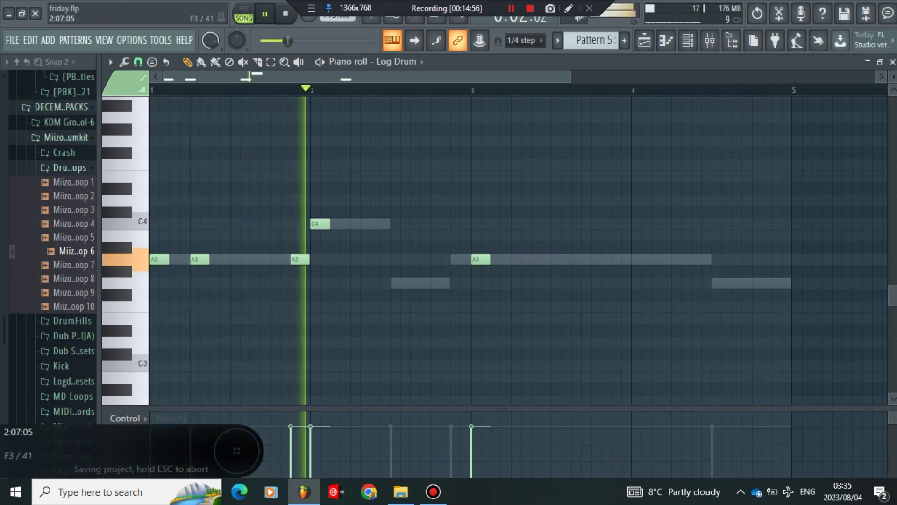
click(355, 224)
click(437, 283)
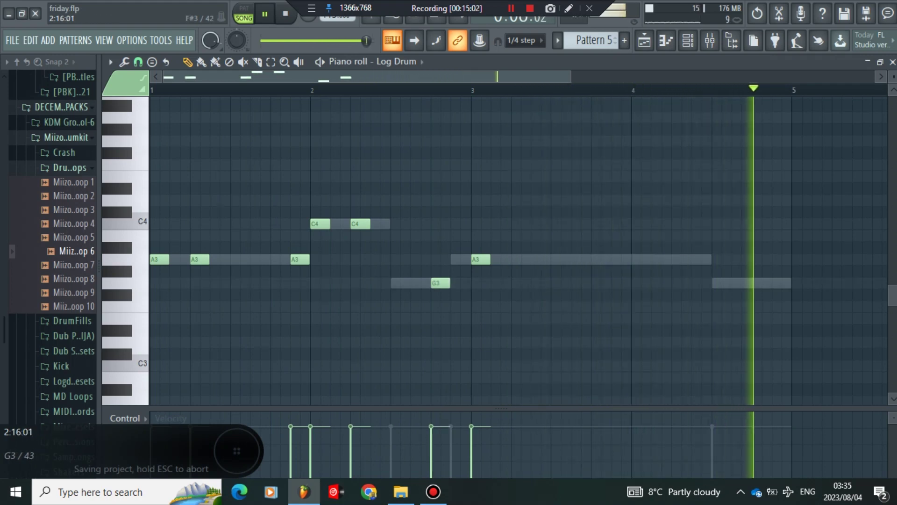
click(454, 259)
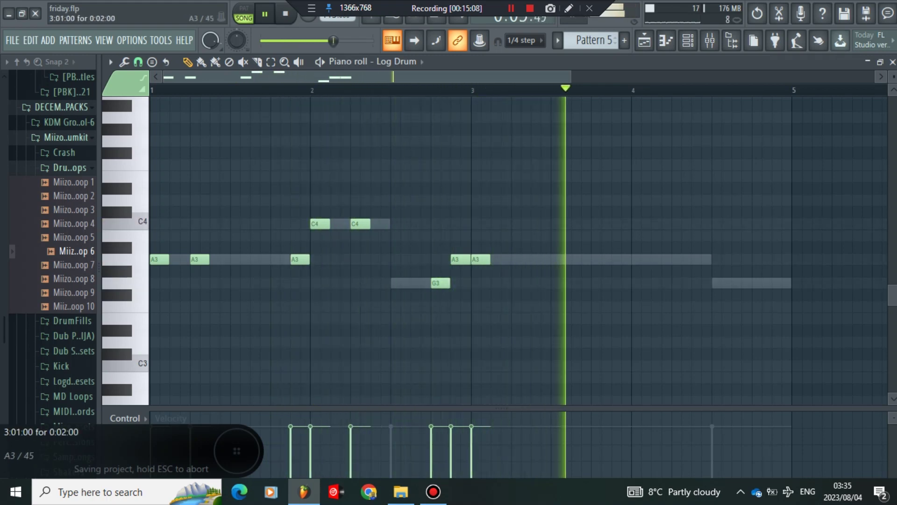
right_click(480, 260)
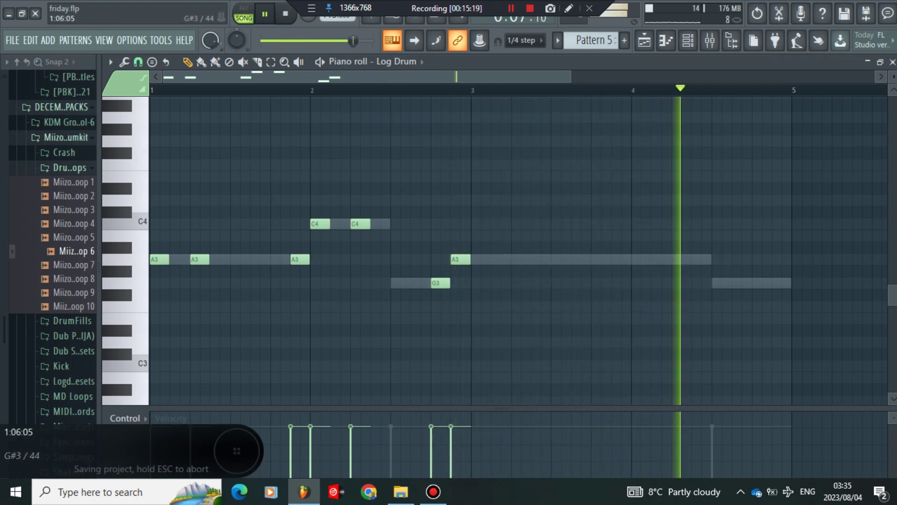
Add three short A3 notes at steps 8, 11 and 13 of bar 1, halving the length of the last two
click(225, 259)
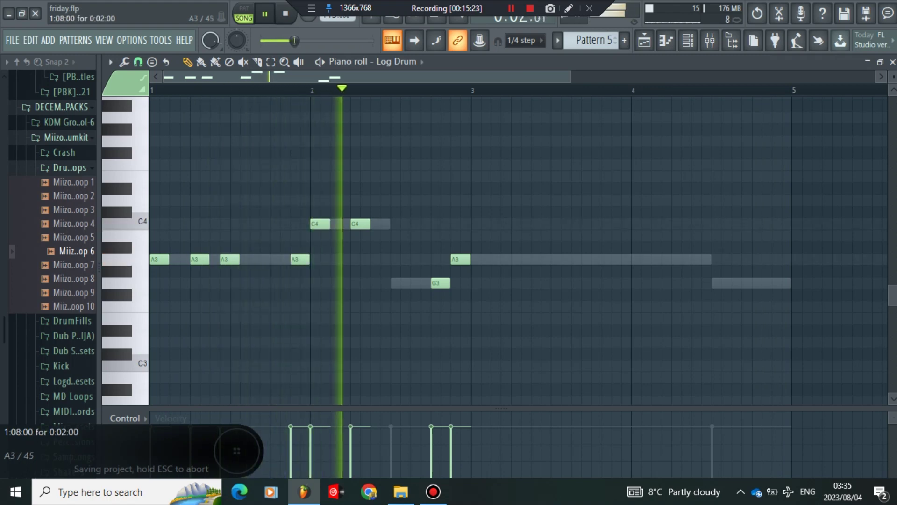
click(253, 260)
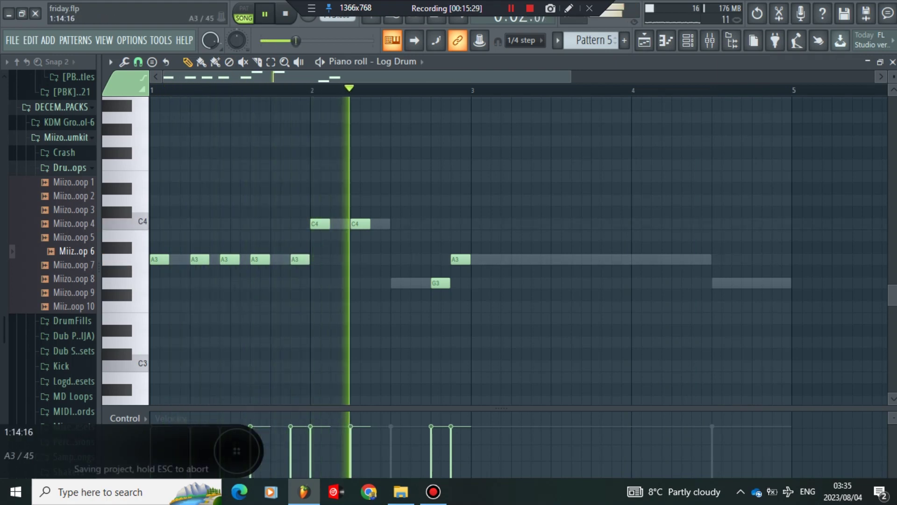
click(287, 260)
drag(286, 259, 275, 271)
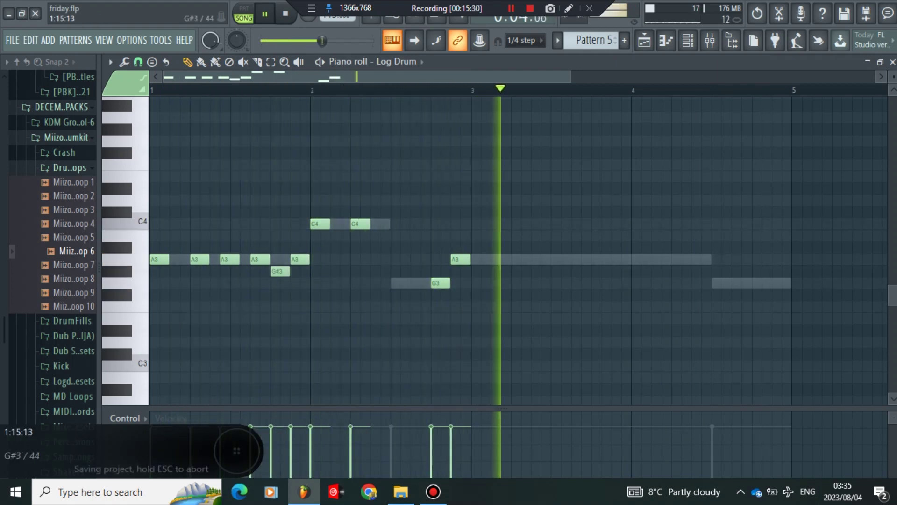
drag(275, 271, 275, 259)
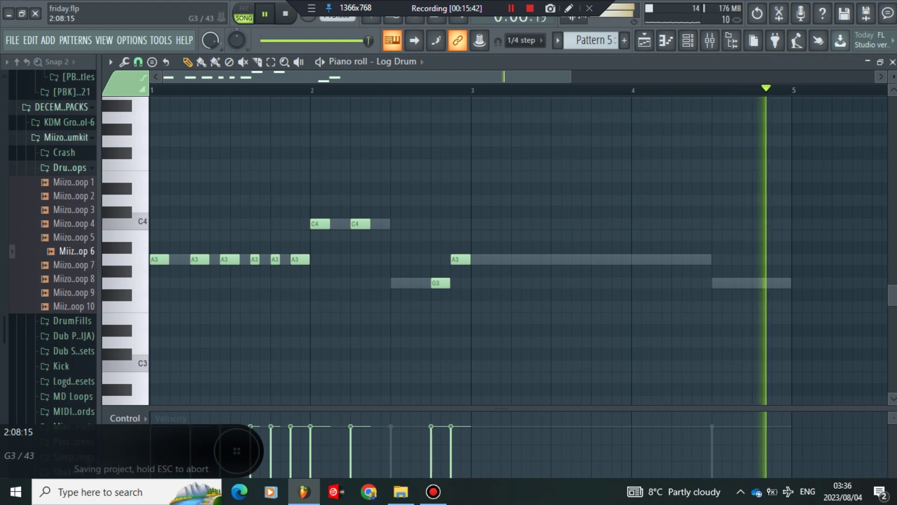
Add a half-length C4 and two G3 notes in the middle of bar 2, plus two A3 notes at steps 1 and 5 of bar 4
click(385, 223)
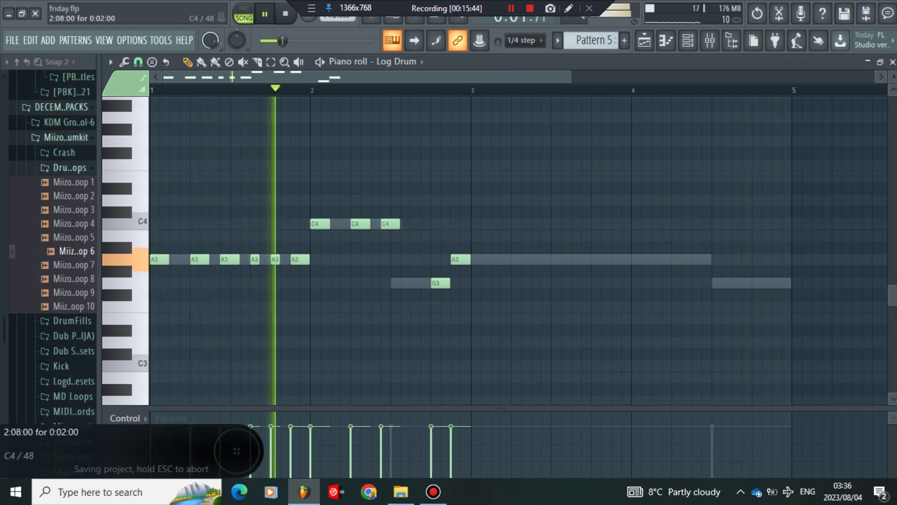
drag(399, 223, 389, 224)
click(394, 282)
click(414, 283)
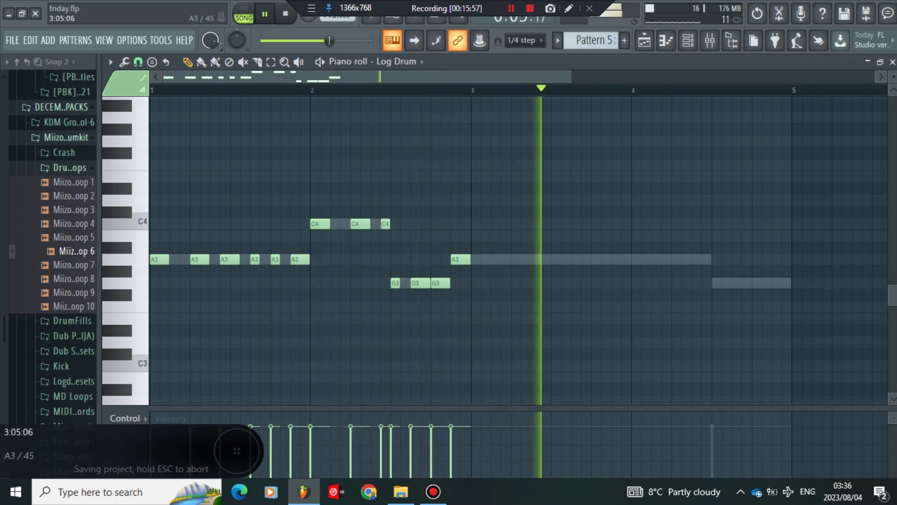
click(638, 259)
click(676, 259)
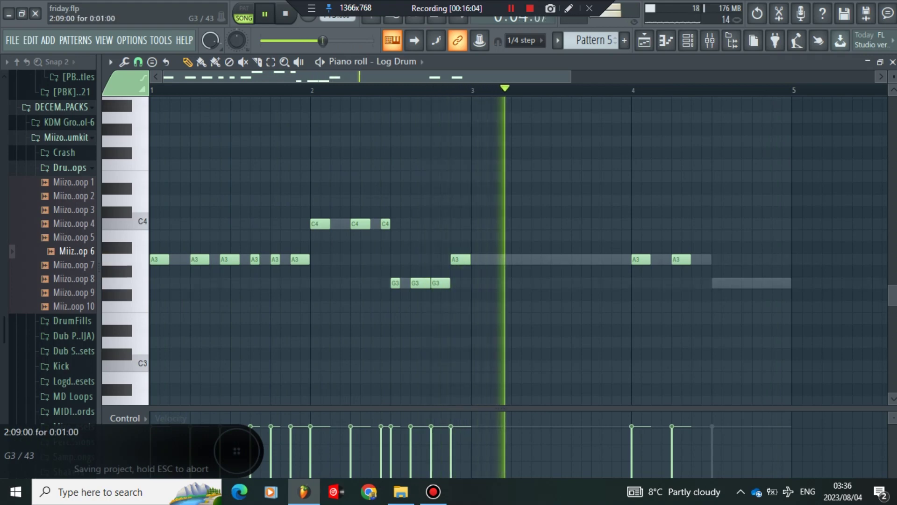
Delete the half-length C4 and G3 in bar 2, move the middle G3 to step 8, and add a G3 at step 11
right_click(395, 282)
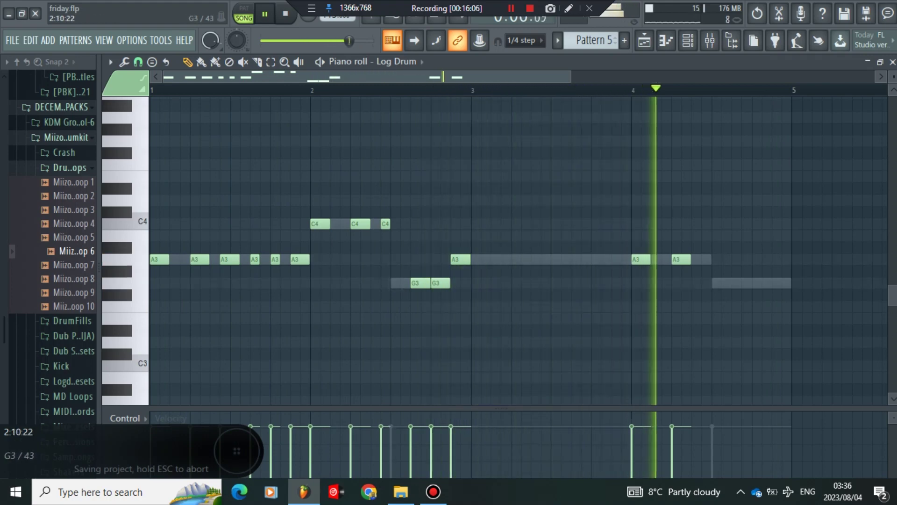
drag(419, 283, 409, 283)
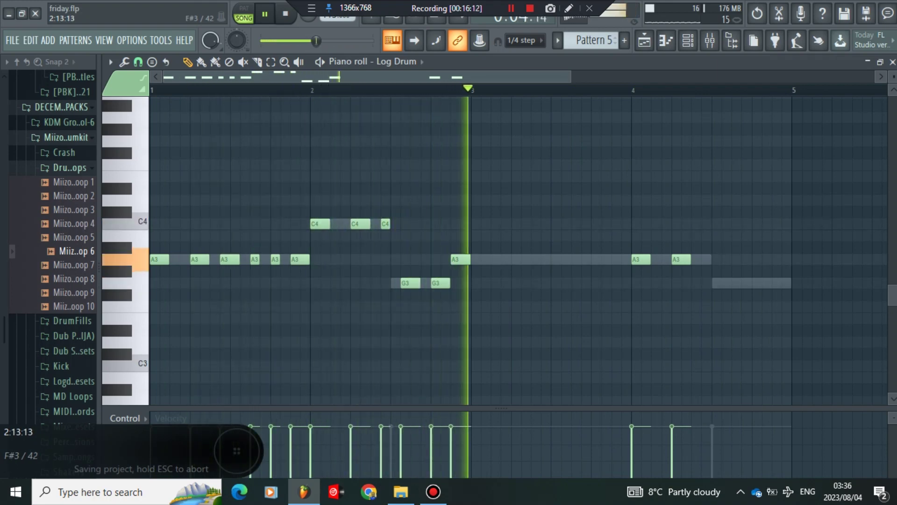
drag(410, 283, 400, 283)
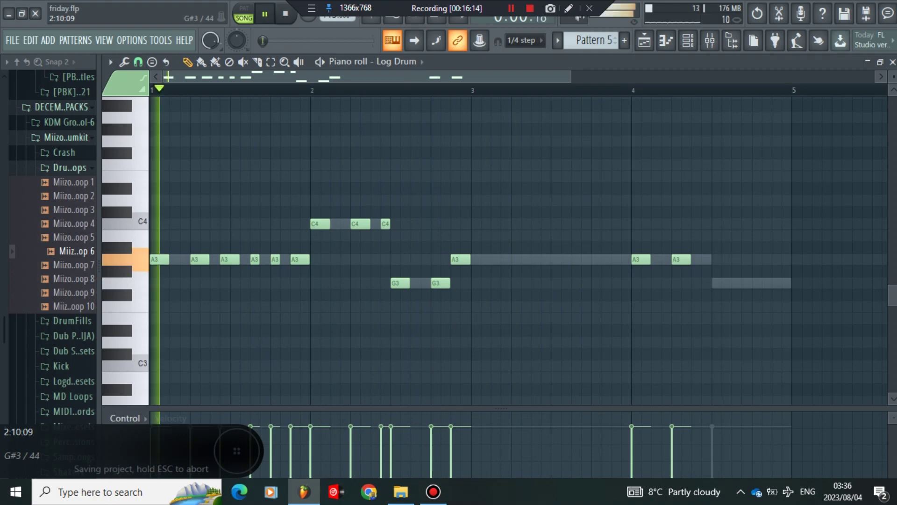
right_click(385, 224)
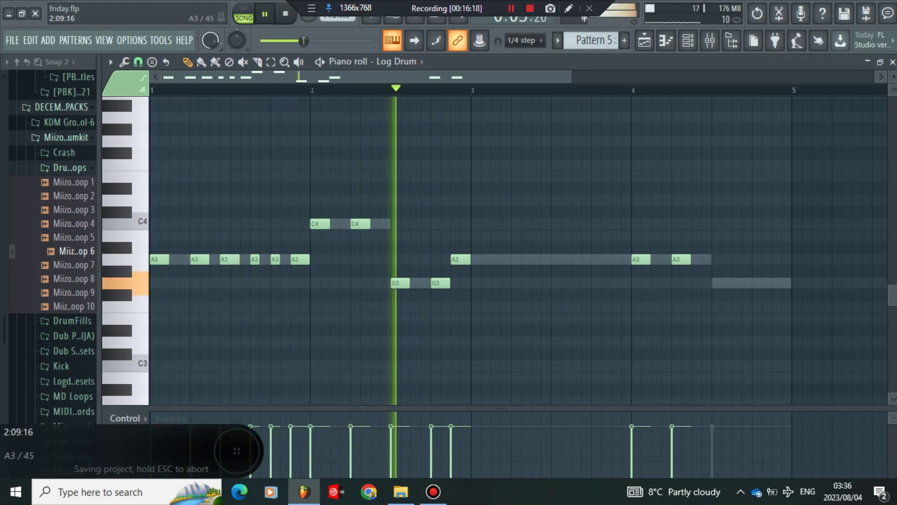
drag(398, 282, 388, 283)
key(space)
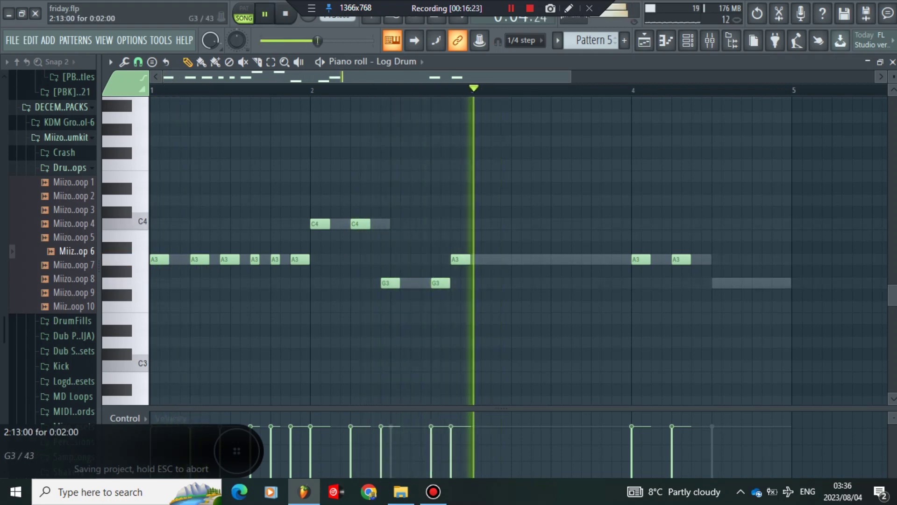
click(416, 283)
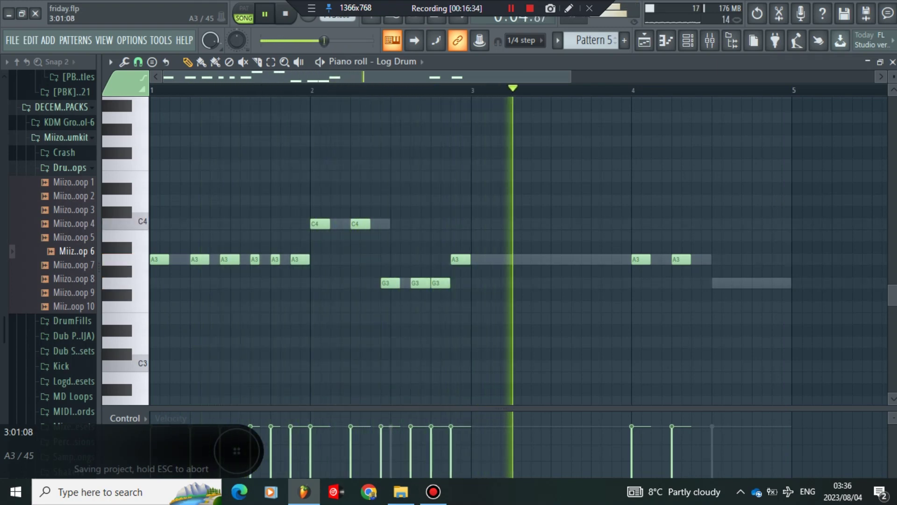
Fill bar 3 with short A3 notes at steps 1, 5, 8, 11, 13 and 15, and save the project
click(475, 259)
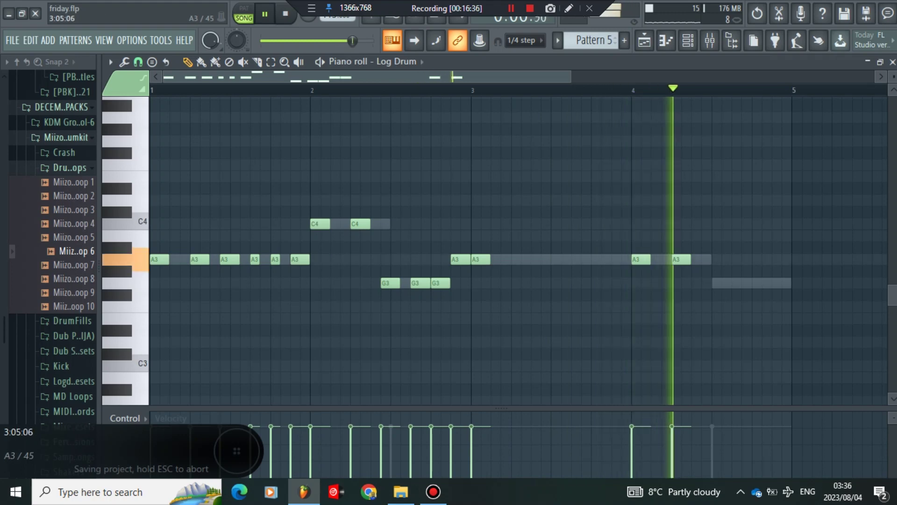
click(515, 259)
click(544, 259)
click(575, 259)
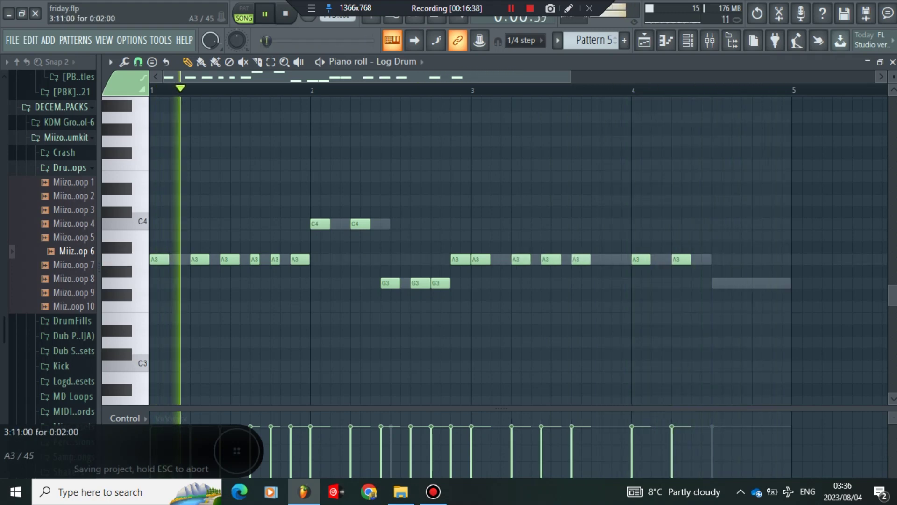
click(605, 259)
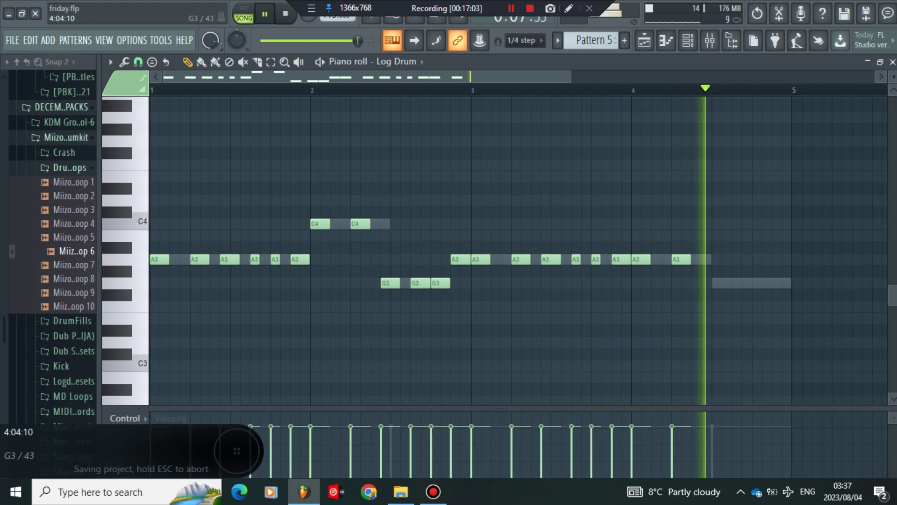
key(ctrl+s)
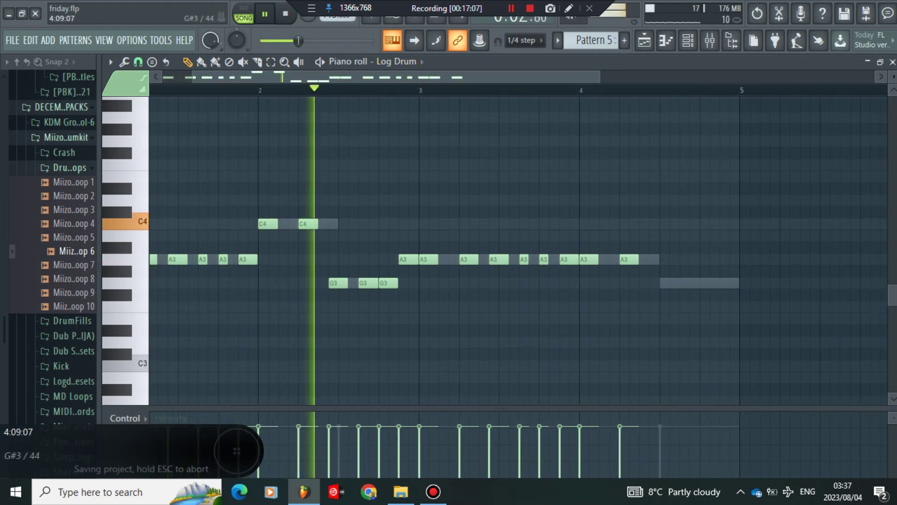
Add four short G3 notes at steps 8, 11, 13 and 15 of bar 4, and save the project
click(656, 283)
click(685, 283)
click(710, 283)
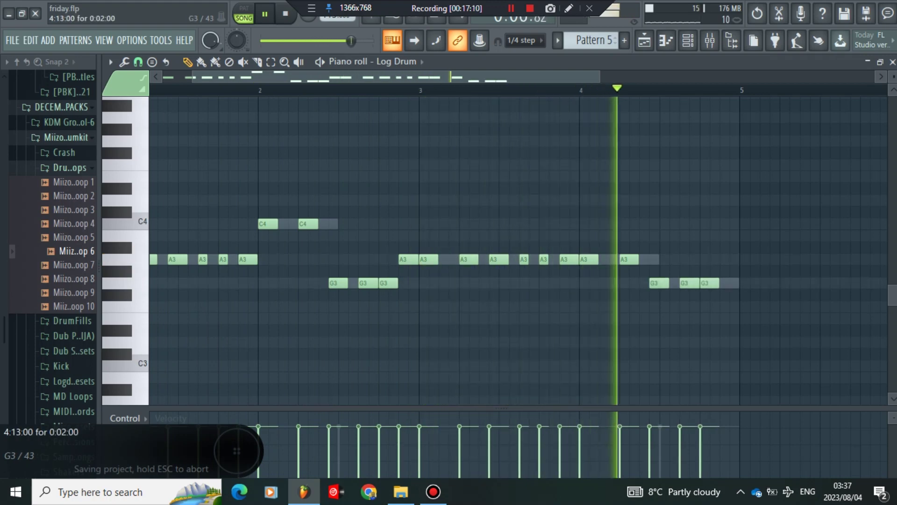
click(729, 283)
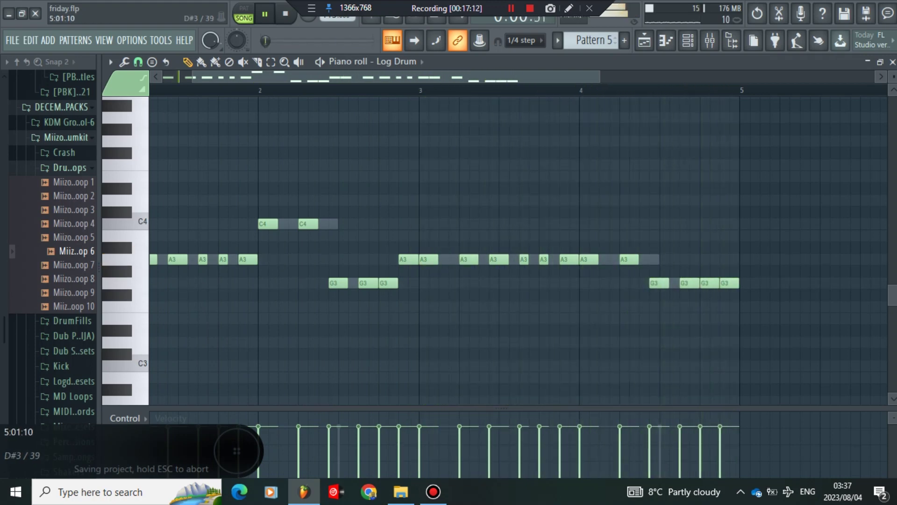
click(13, 41)
click(28, 101)
drag(600, 77, 760, 77)
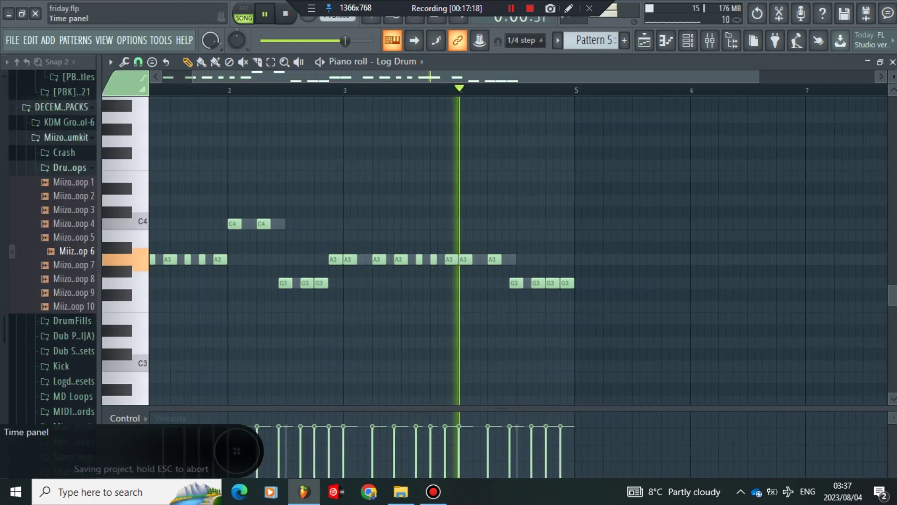
Audition vocal samples in the Miizo and TNK Vox folders, including get_up, whistle, vocal loop, kamo_hey, heyy_vox and hukuu vox
scroll(70, 251, down, 4)
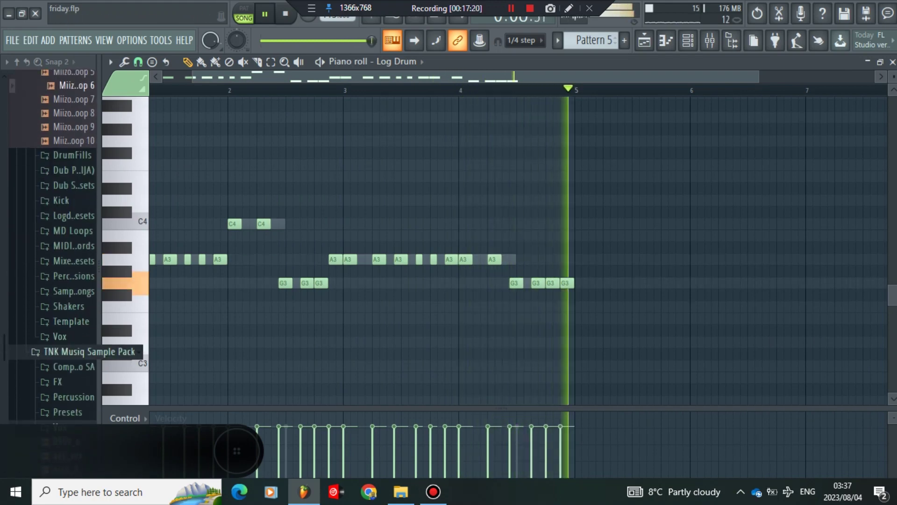
click(59, 336)
click(66, 351)
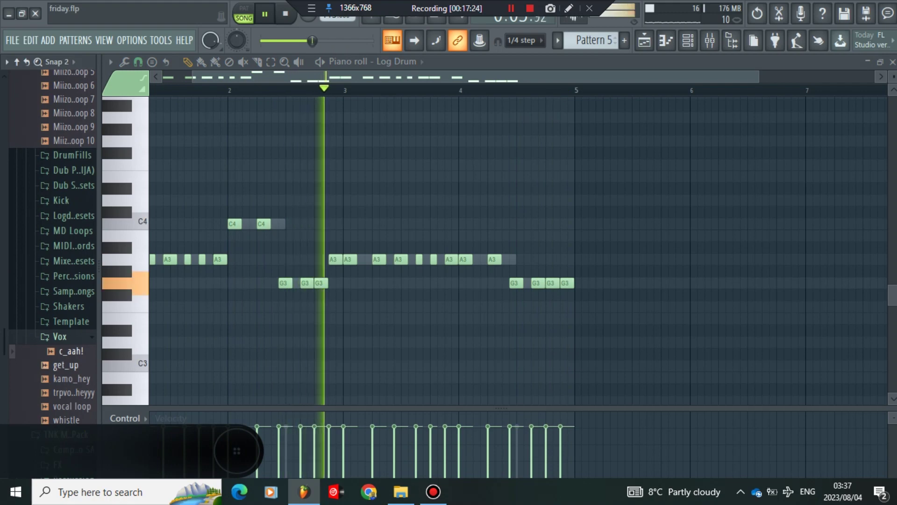
click(66, 365)
scroll(70, 379, down, 4)
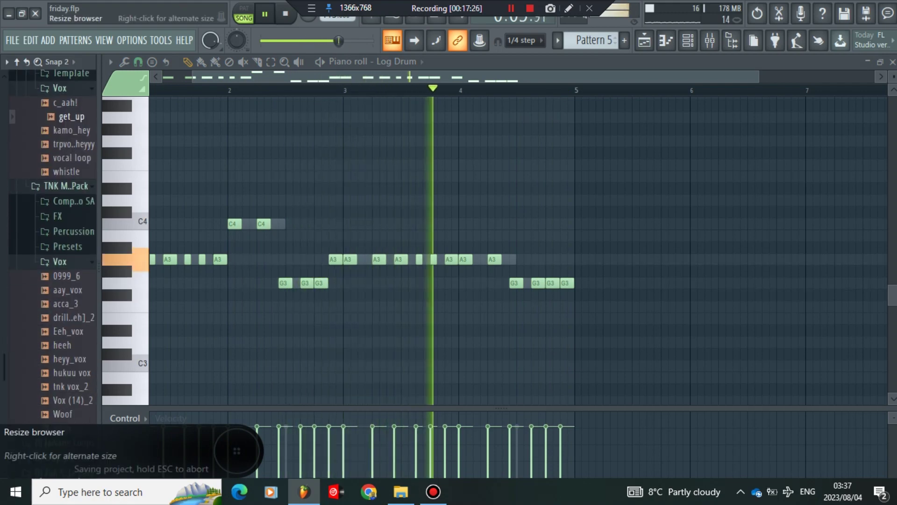
click(66, 172)
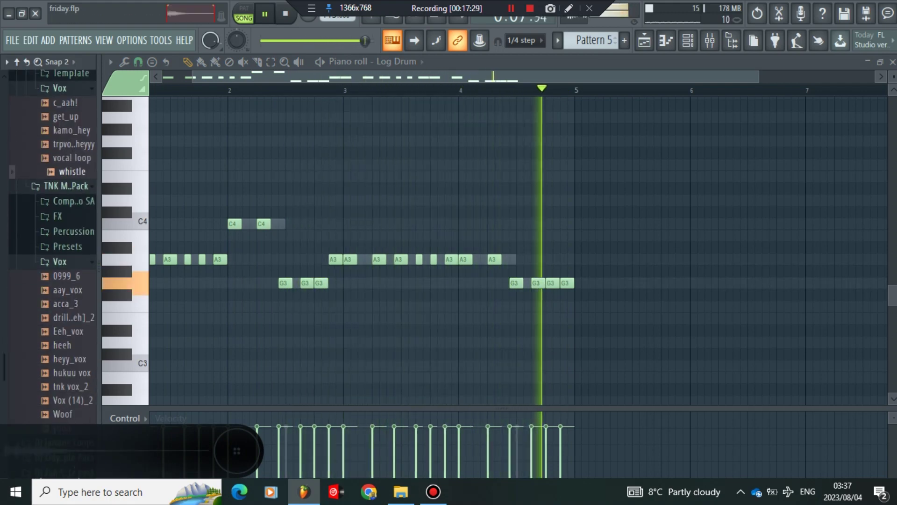
key(Up)
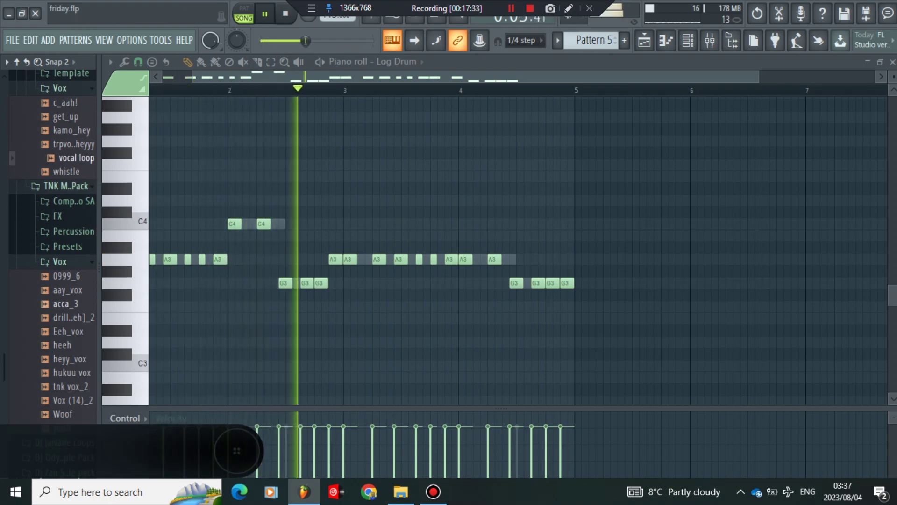
key(Up)
key(Up)
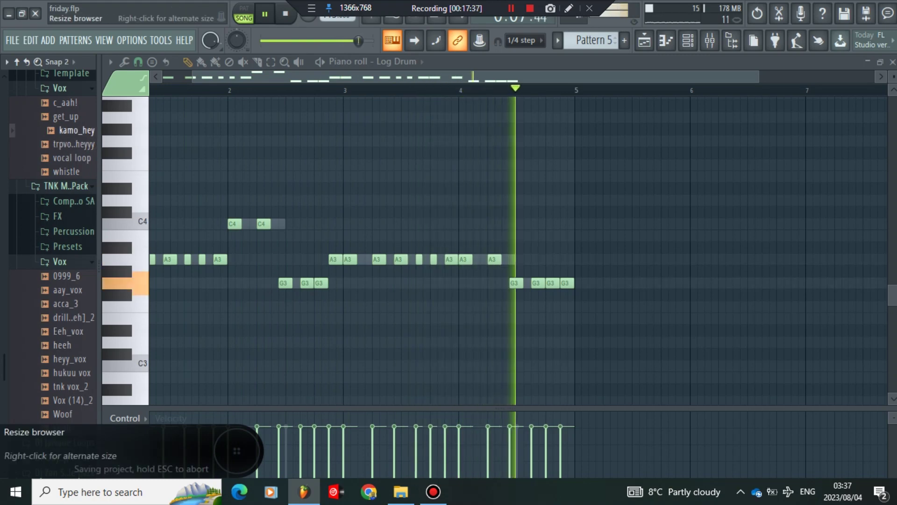
click(70, 359)
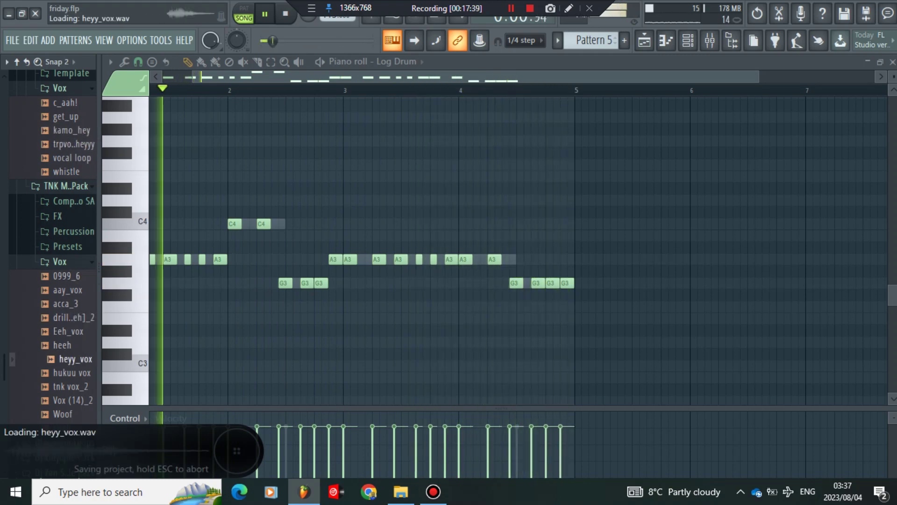
click(72, 373)
Select Pattern 3 in the playlist and set the Toxic Biohazard channel volume to 49% in the channel rack
key(F5)
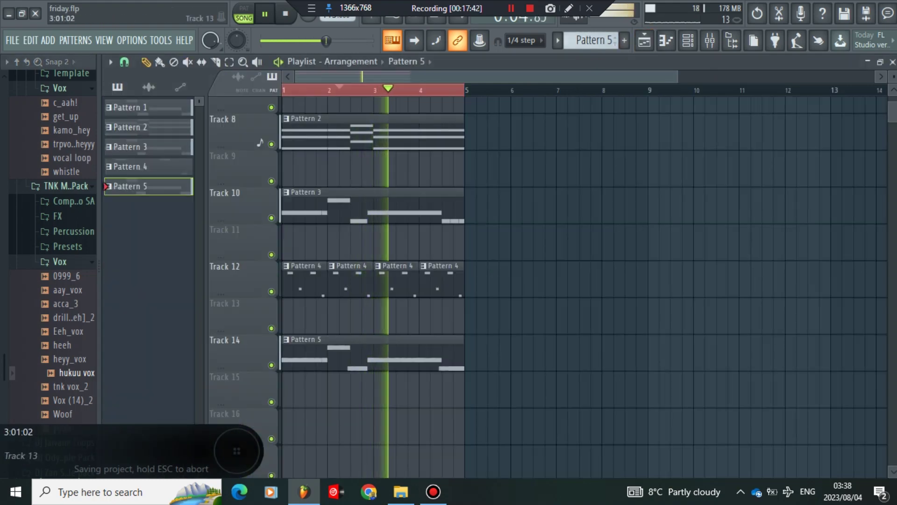
click(318, 205)
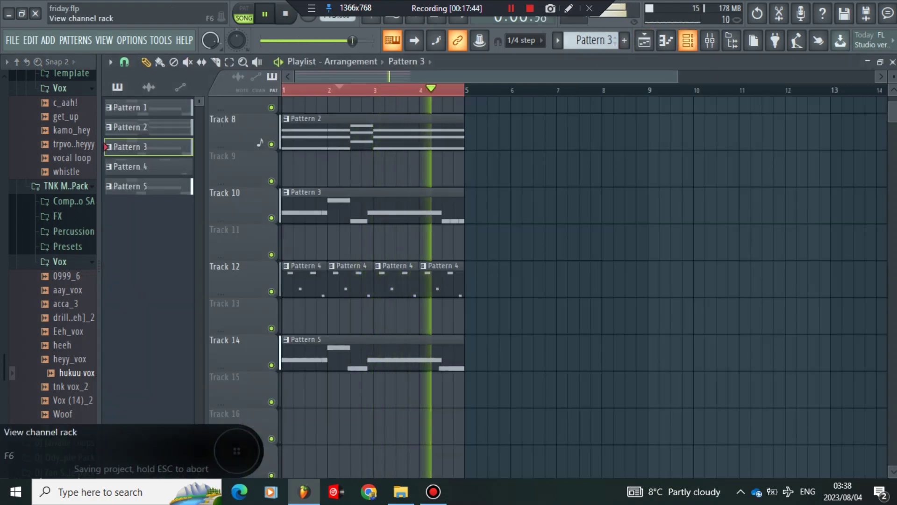
click(688, 40)
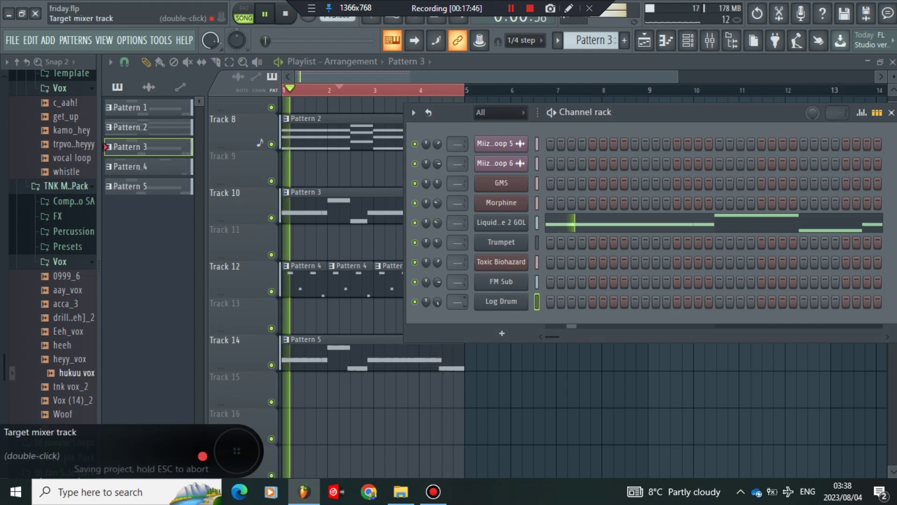
drag(437, 262, 437, 271)
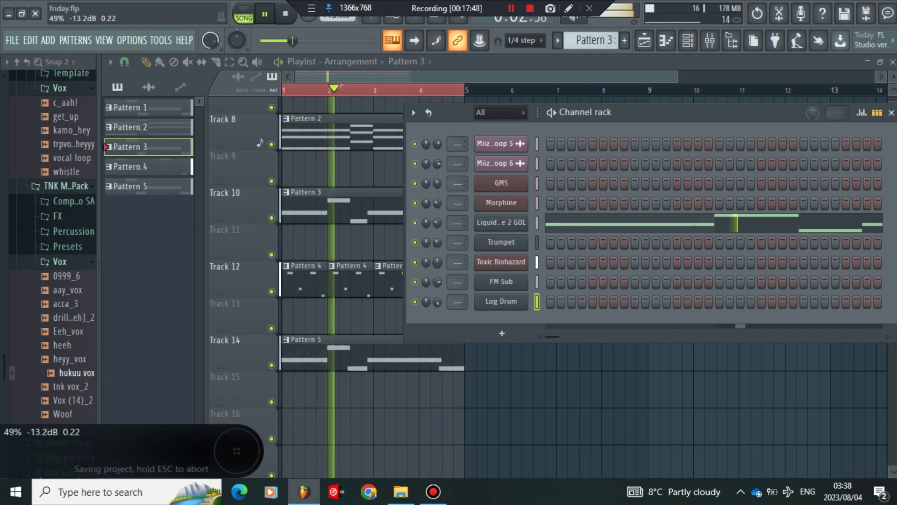
Save the project and audition the 0999_6, aay_vox, acca_3, drill and Eeh_vox samples in the TNK Vox folder
click(13, 40)
click(23, 101)
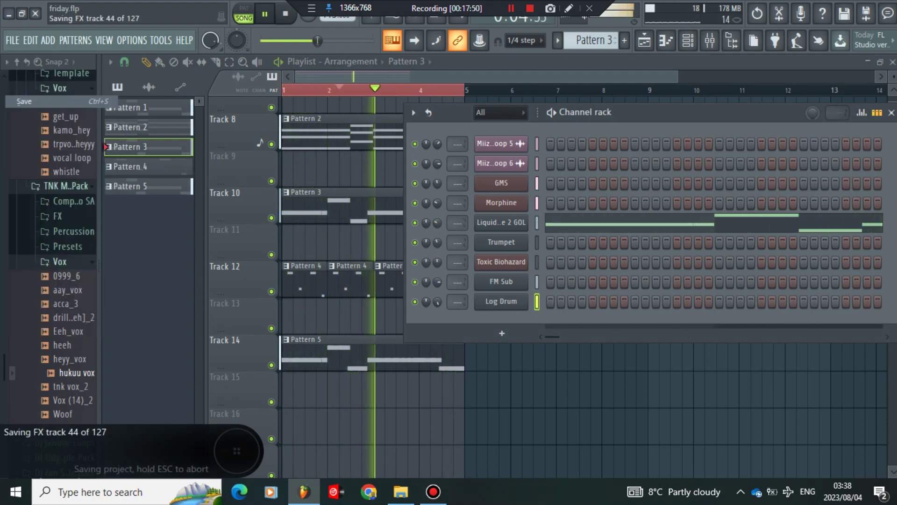
scroll(52, 243, down, 2)
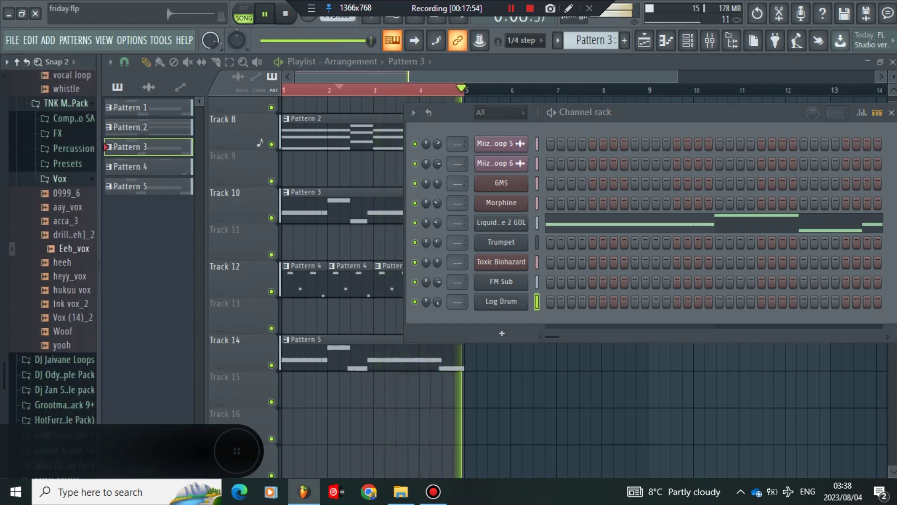
click(66, 193)
click(68, 207)
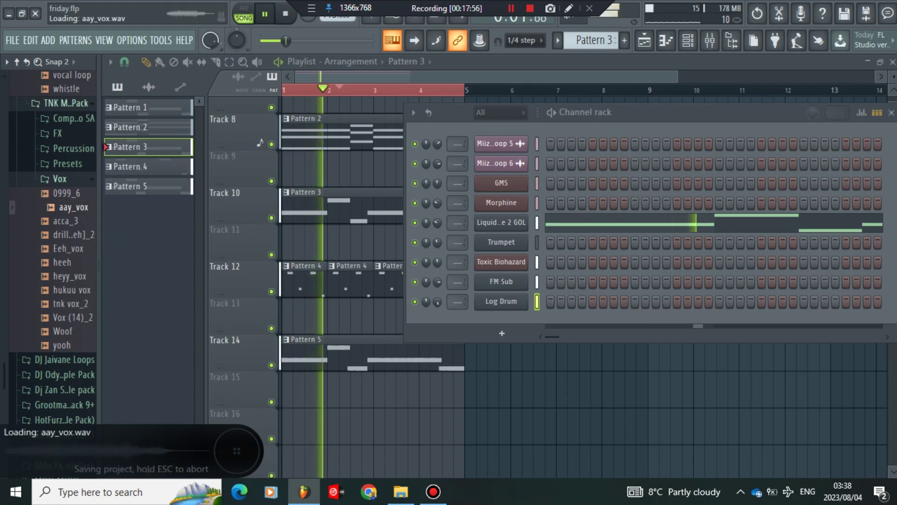
click(70, 234)
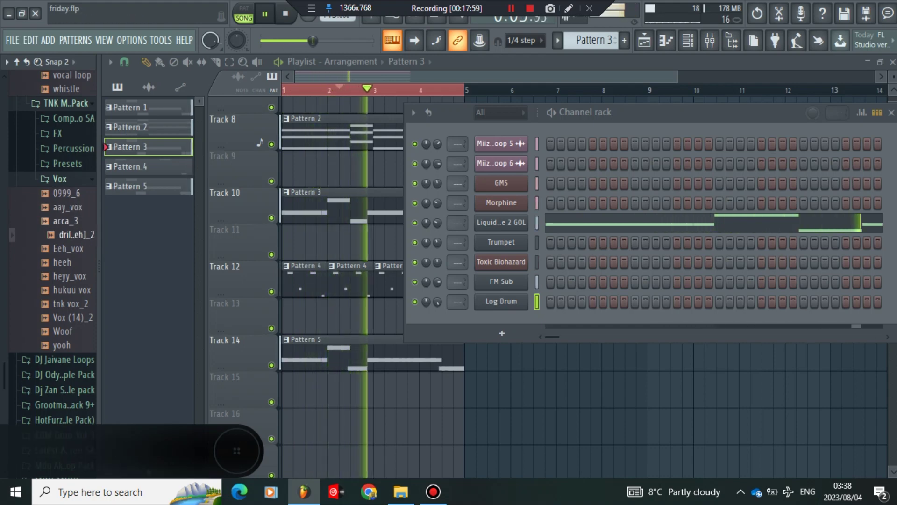
click(66, 221)
click(71, 235)
click(63, 262)
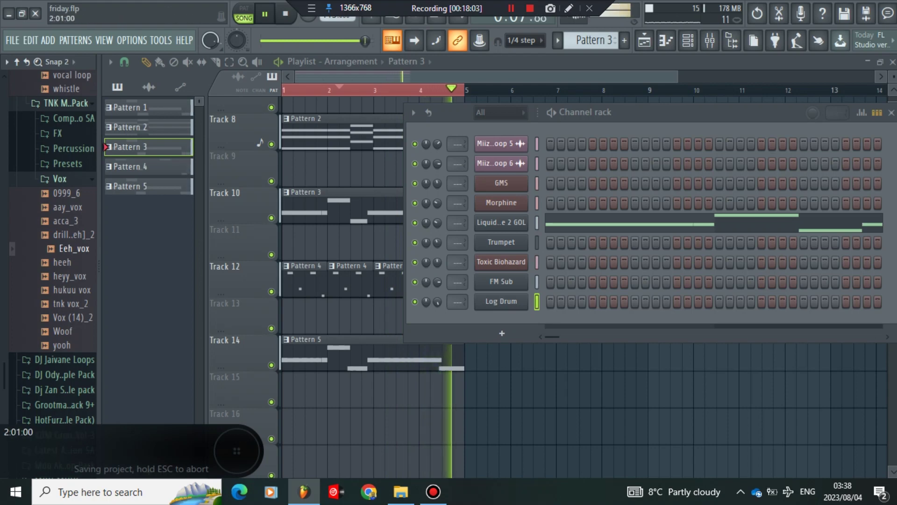
Create Pattern 6 and place its clip at bar 1 of Track 16 in the playlist
click(892, 112)
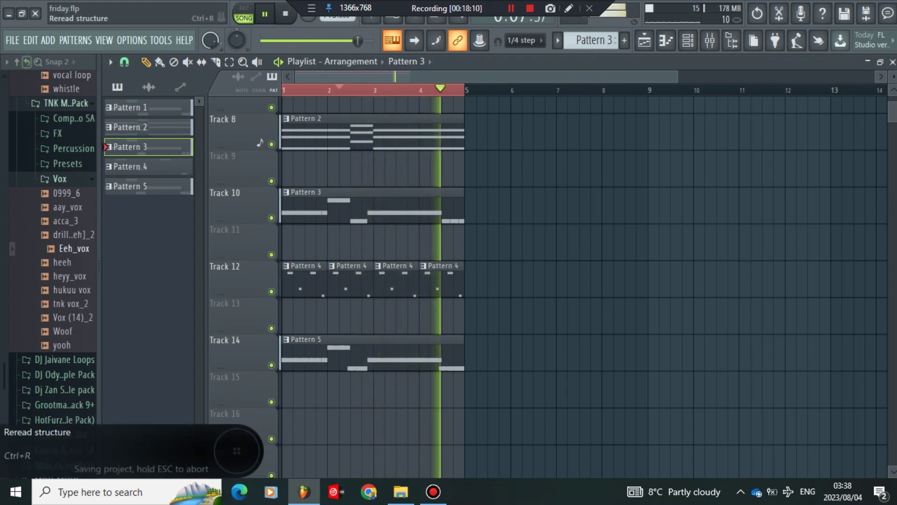
key(F4)
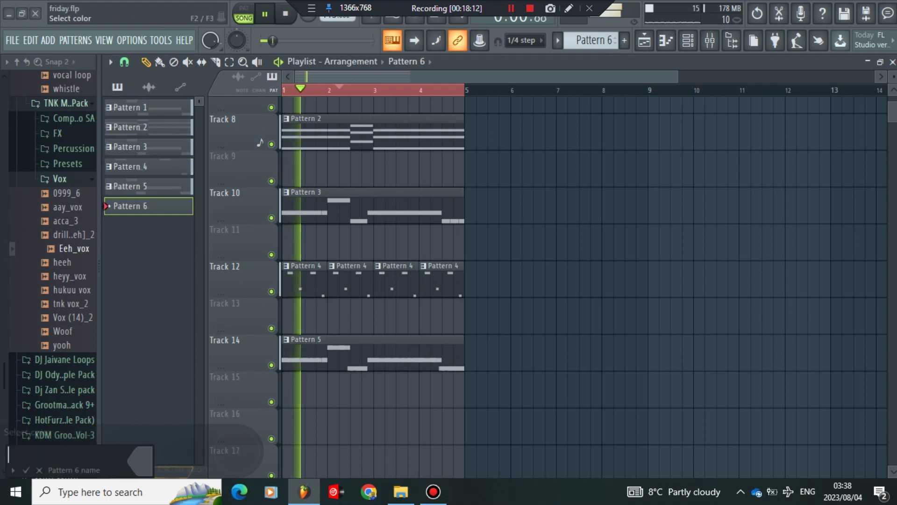
drag(143, 207, 278, 387)
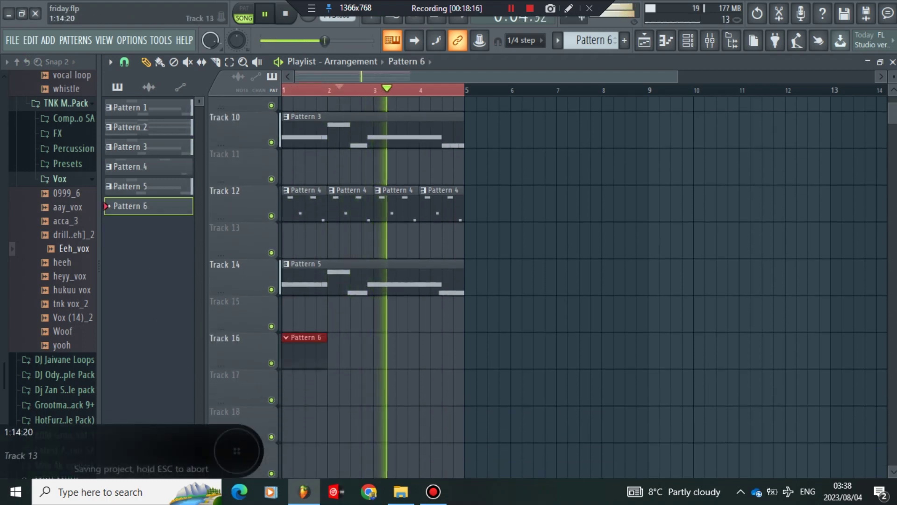
Mute Tracks 10 and 14, and repeat the Pattern 6 clip across bars 2 to 4 of Track 16
click(271, 142)
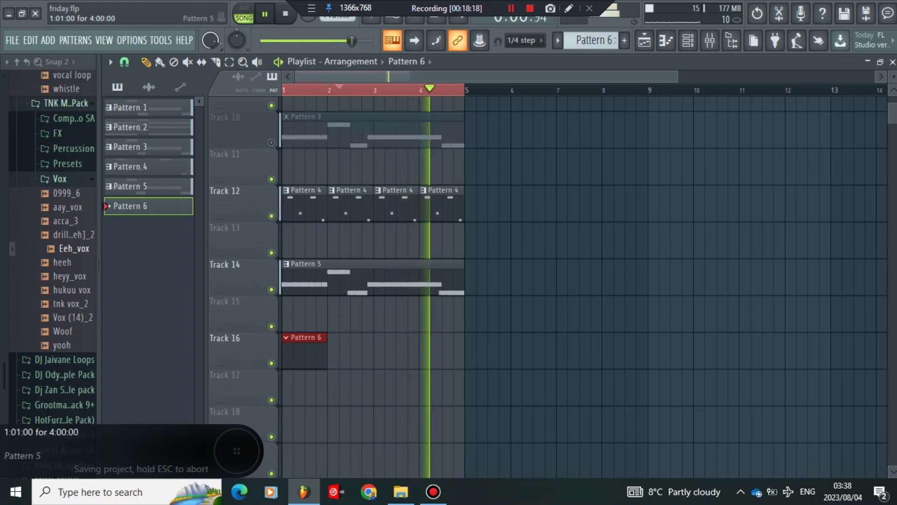
click(331, 351)
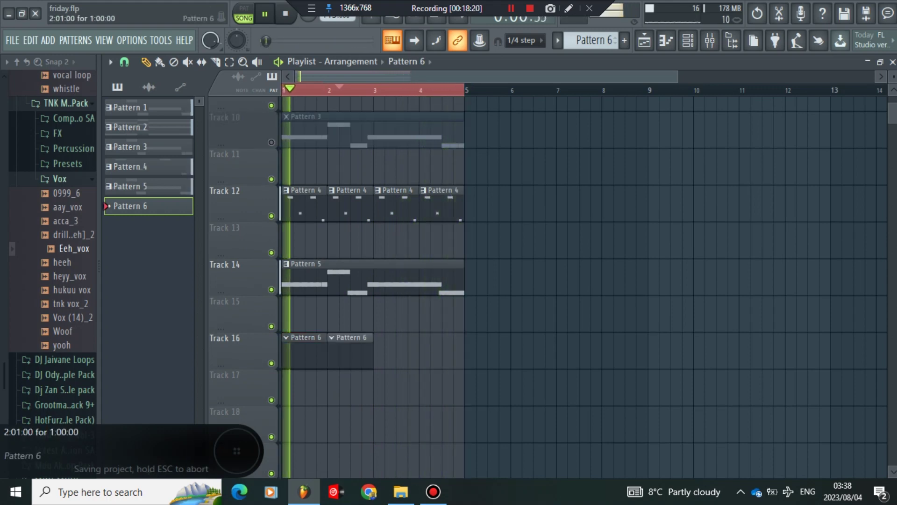
click(387, 351)
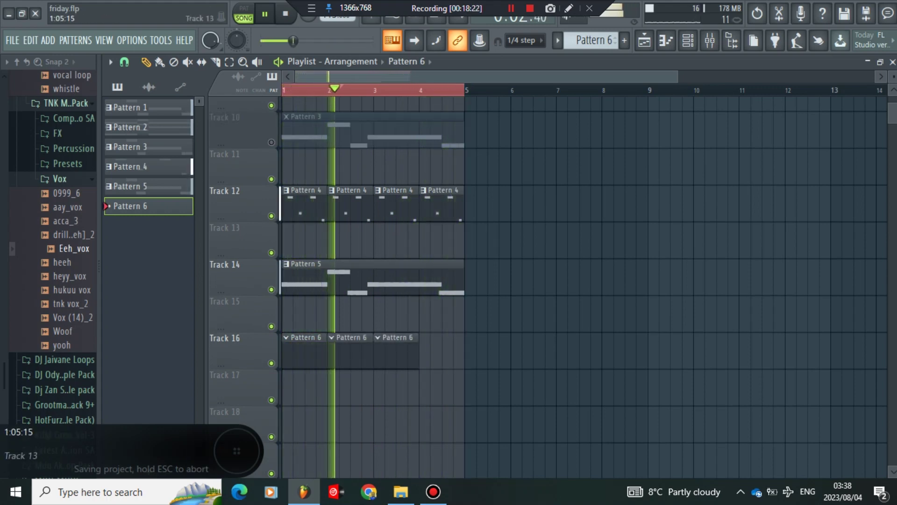
click(271, 289)
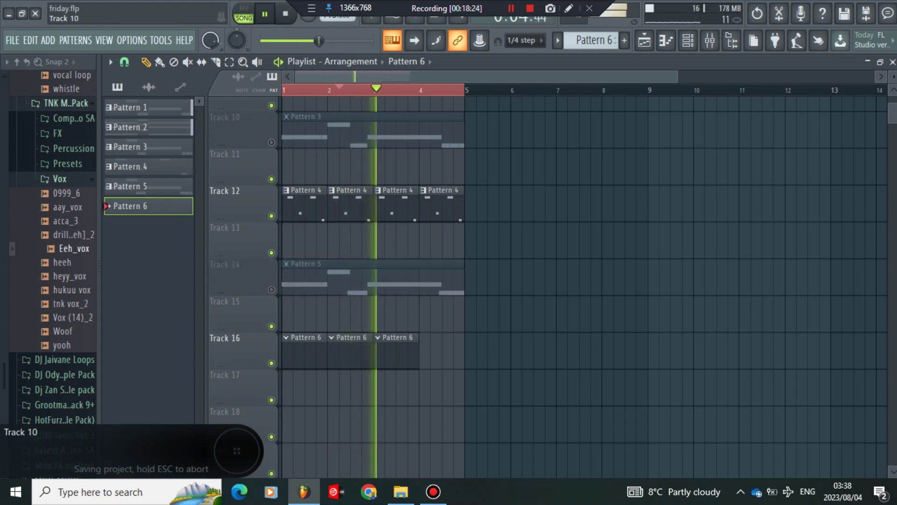
click(428, 351)
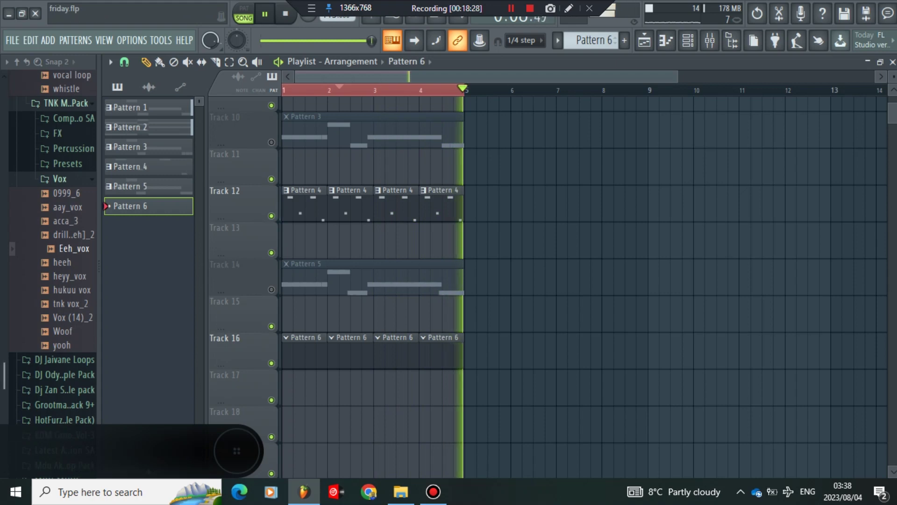
Add the Eeh_vox sample as a new channel below Log Drum in the channel rack
click(74, 249)
key(F6)
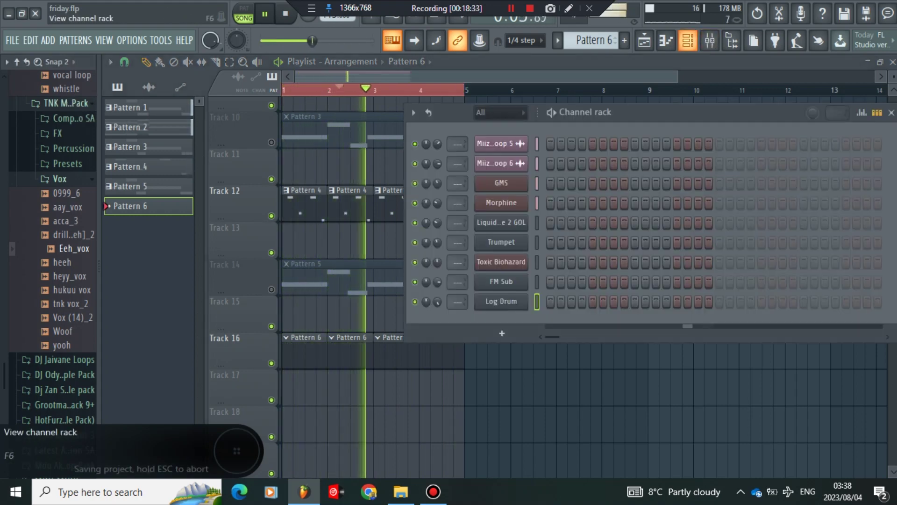
drag(74, 249, 390, 314)
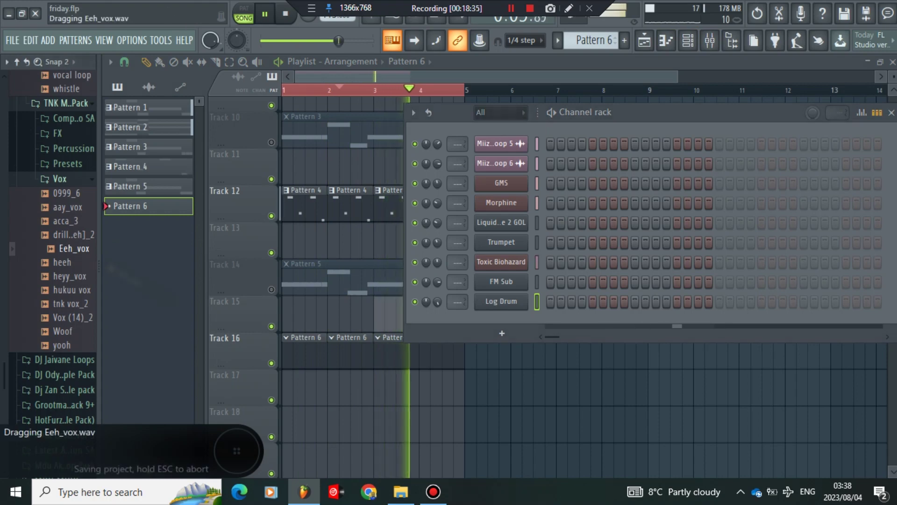
drag(437, 355, 458, 322)
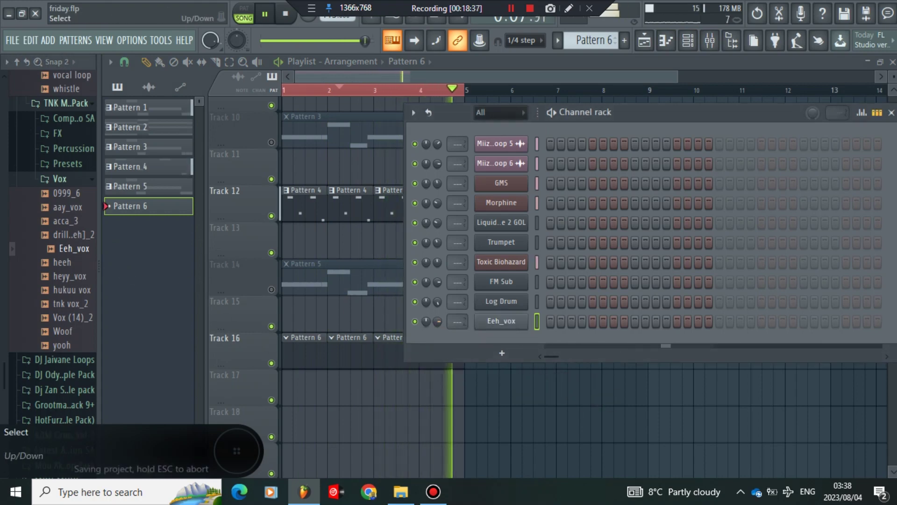
Draw a C5 note at step 9 of bar 1 in the Eeh_vox piano roll and shorten it to one step
right_click(526, 322)
click(556, 303)
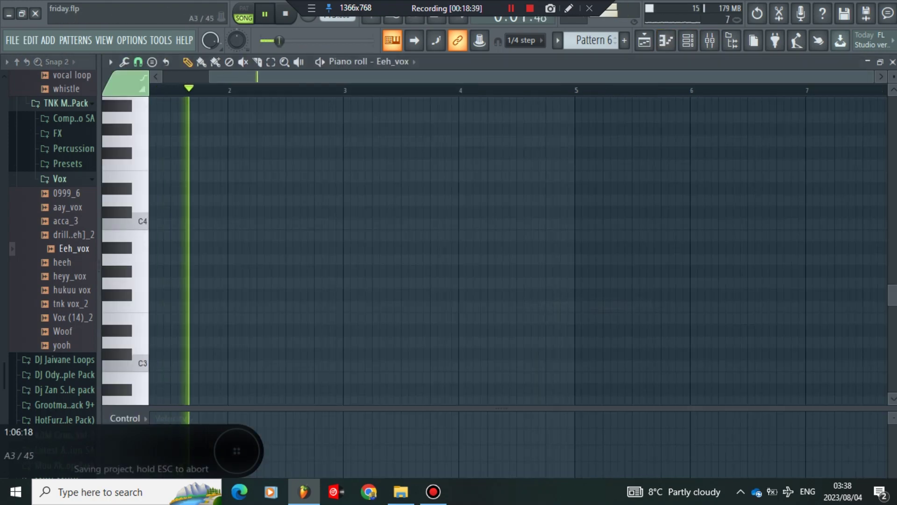
drag(875, 77, 395, 76)
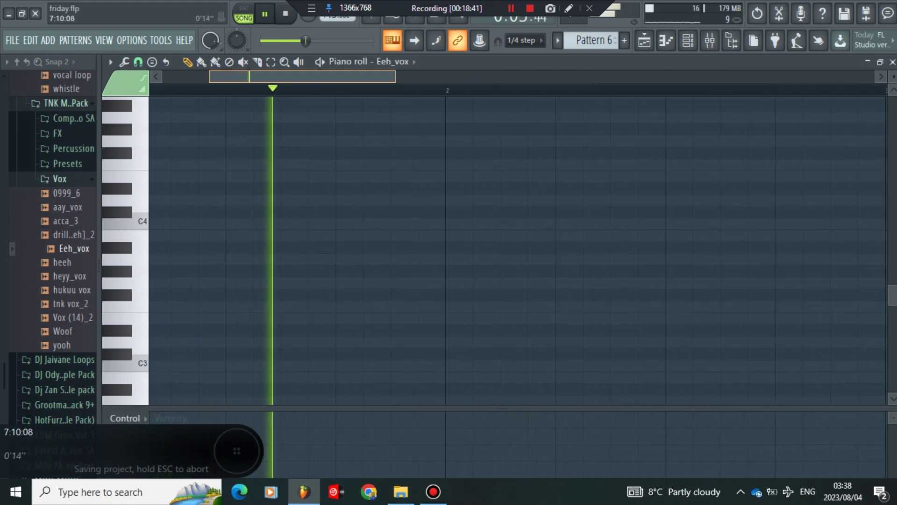
scroll(178, 339, up, 3)
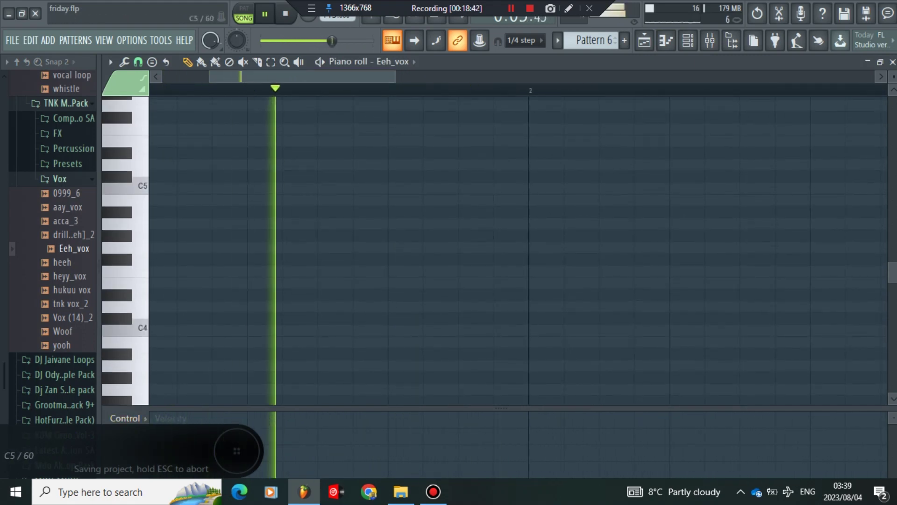
click(254, 188)
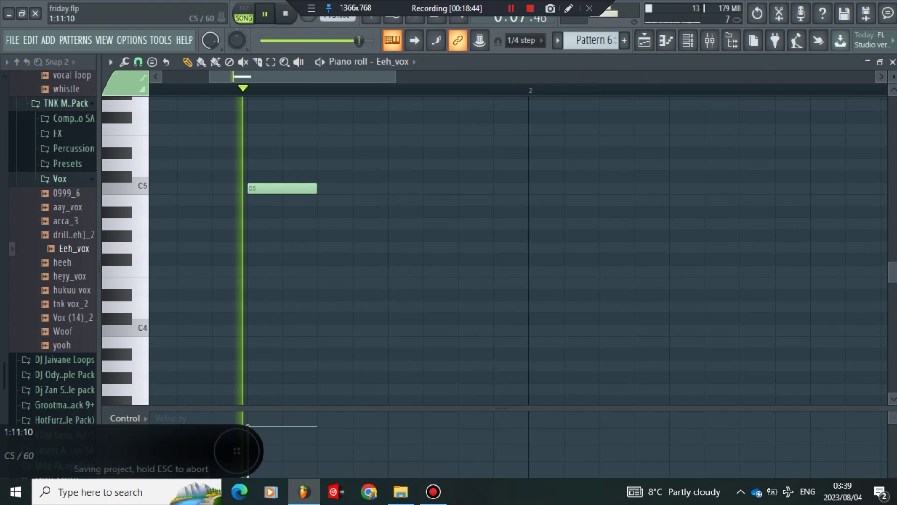
drag(315, 189, 281, 196)
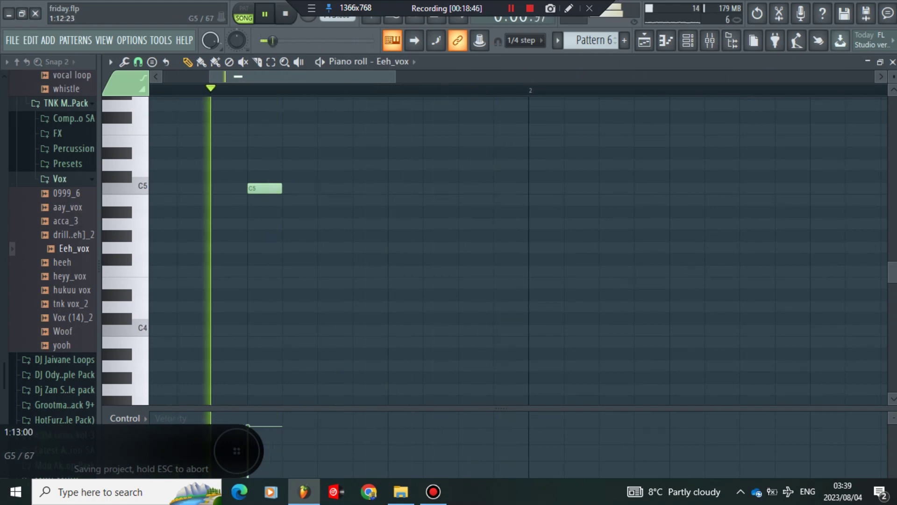
Move the Eeh_vox C5 note to step 3 of bar 1 and add another one-step C5 note at step 11
drag(395, 76, 498, 76)
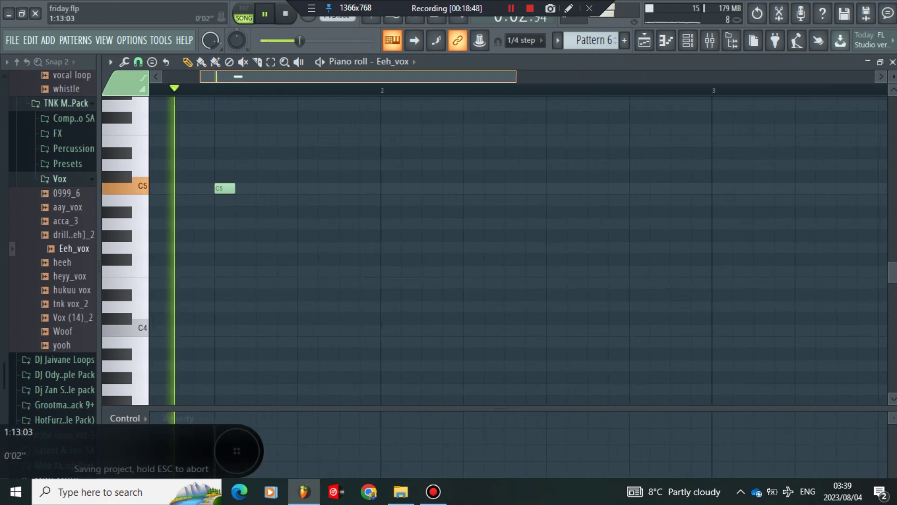
drag(283, 77, 245, 76)
drag(326, 189, 202, 188)
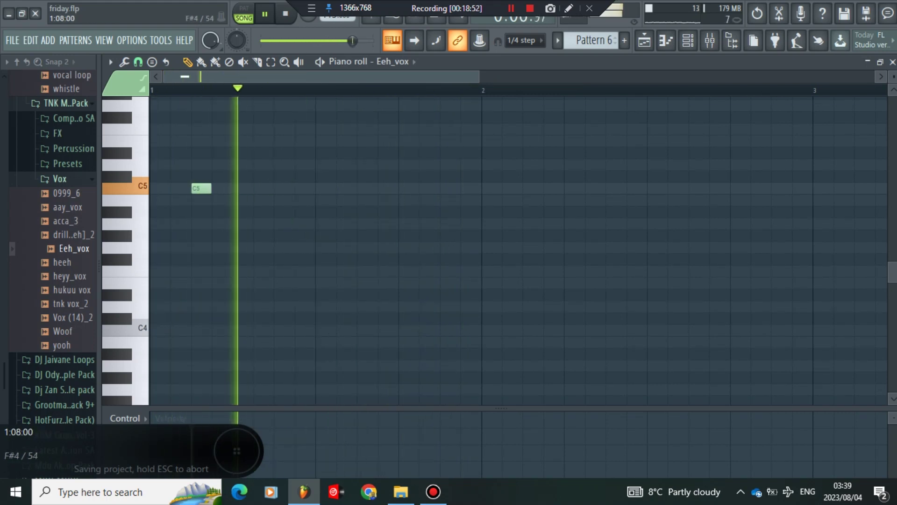
click(367, 189)
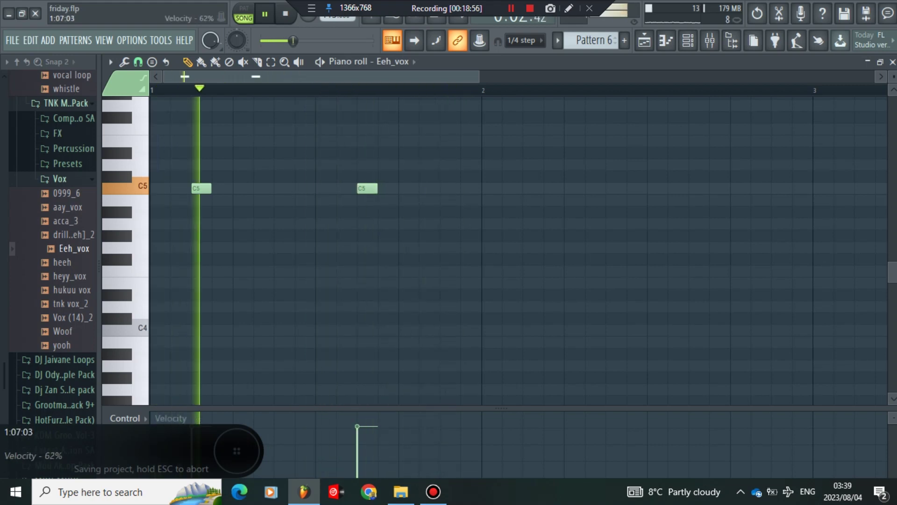
click(893, 62)
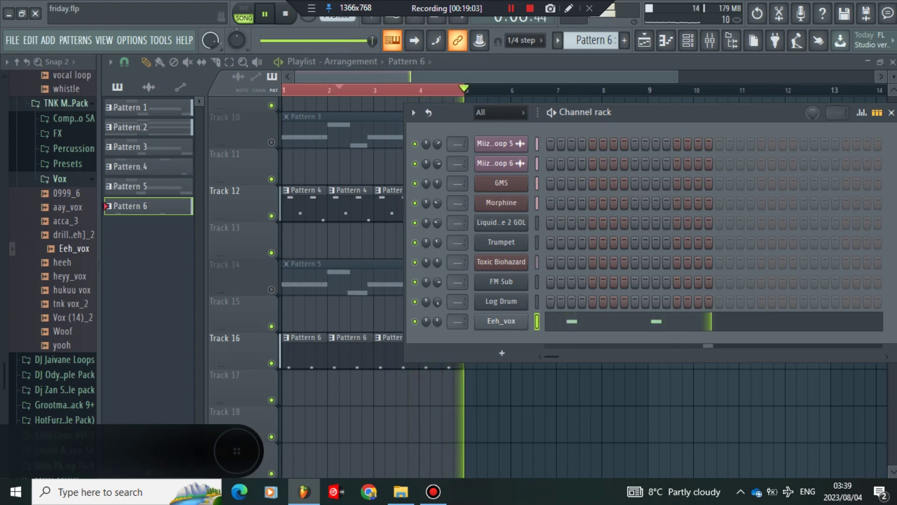
Reopen the Eeh_vox piano roll and set its snap to 1/4 step
click(594, 326)
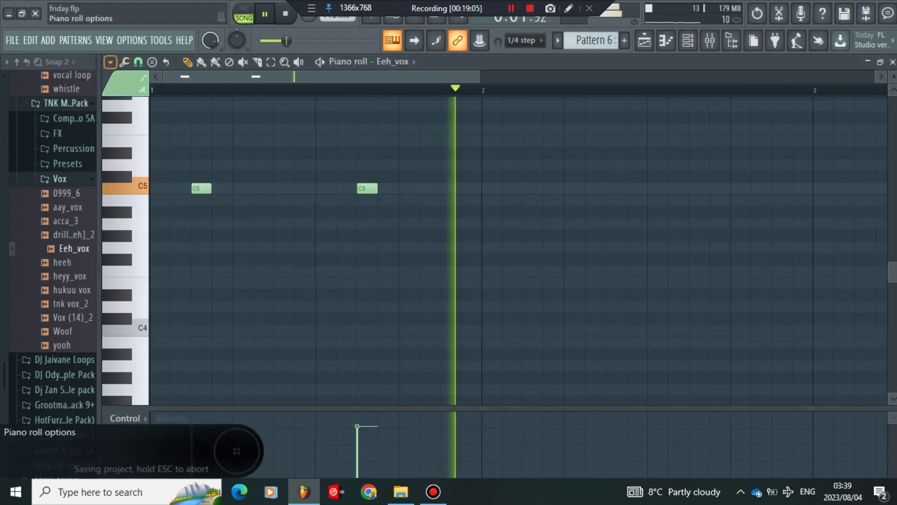
click(110, 62)
mouse_move(124, 153)
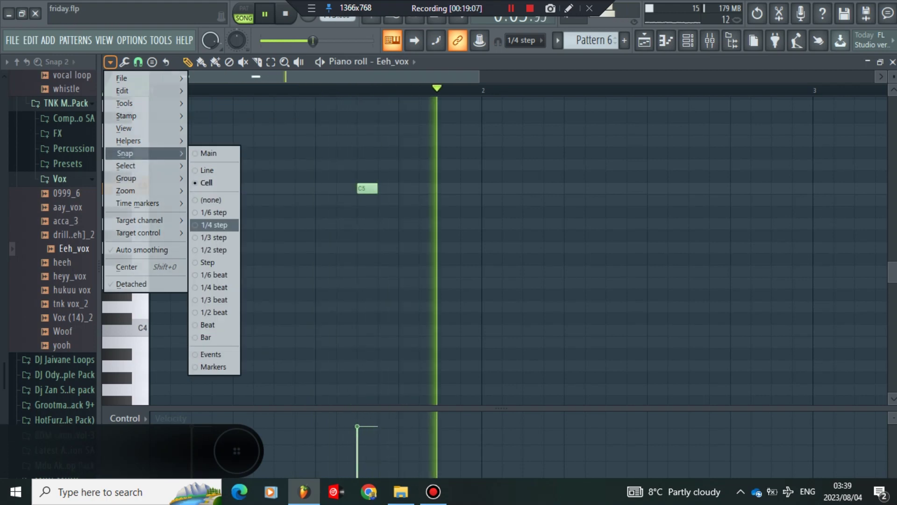
click(214, 224)
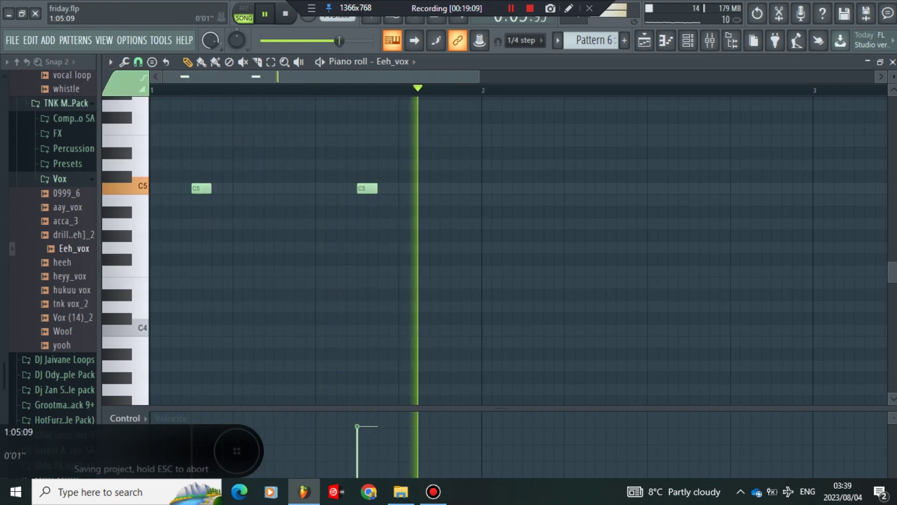
Try both C5 notes a quarter step earlier, and move them back to steps 3 and 11
drag(177, 226, 393, 188)
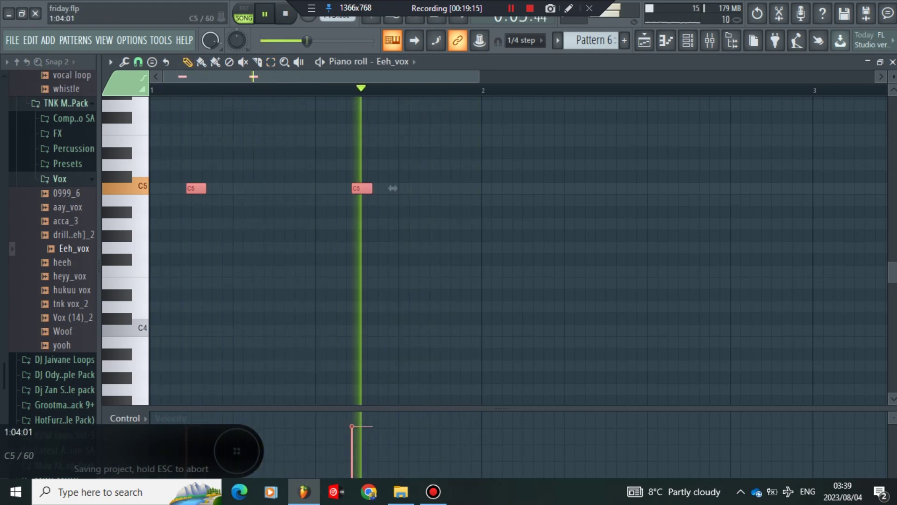
drag(392, 188, 392, 188)
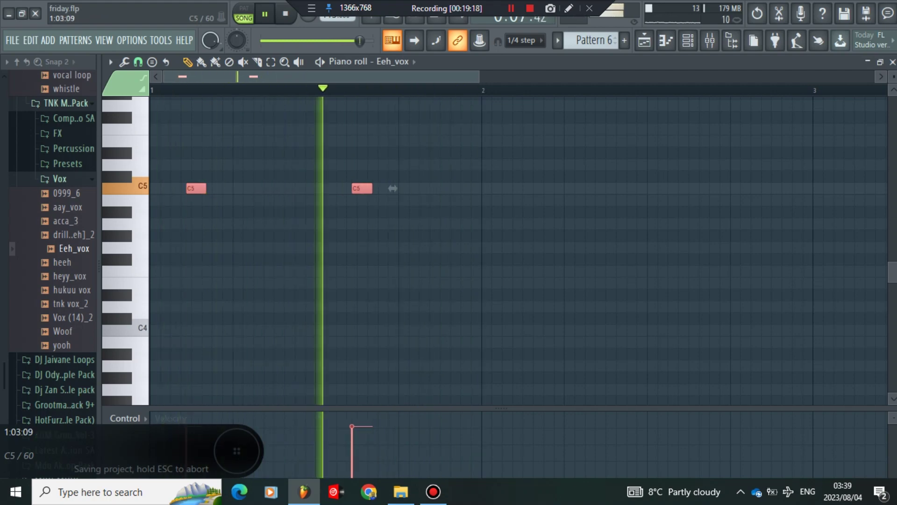
drag(393, 188, 398, 188)
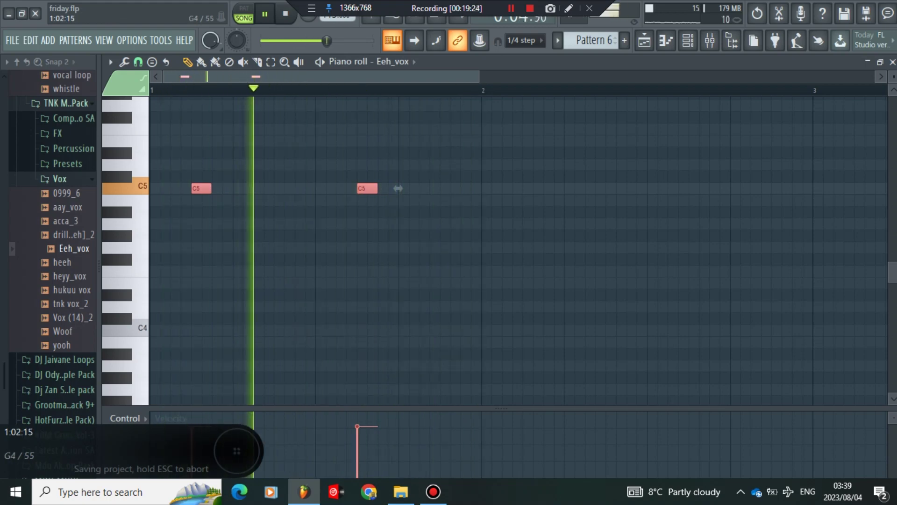
Audition the Woof, yooh, Vox (14)_2, tnk vox_2 and hukuu vox samples in the TNK Vox folder, and save the project
click(63, 331)
click(65, 344)
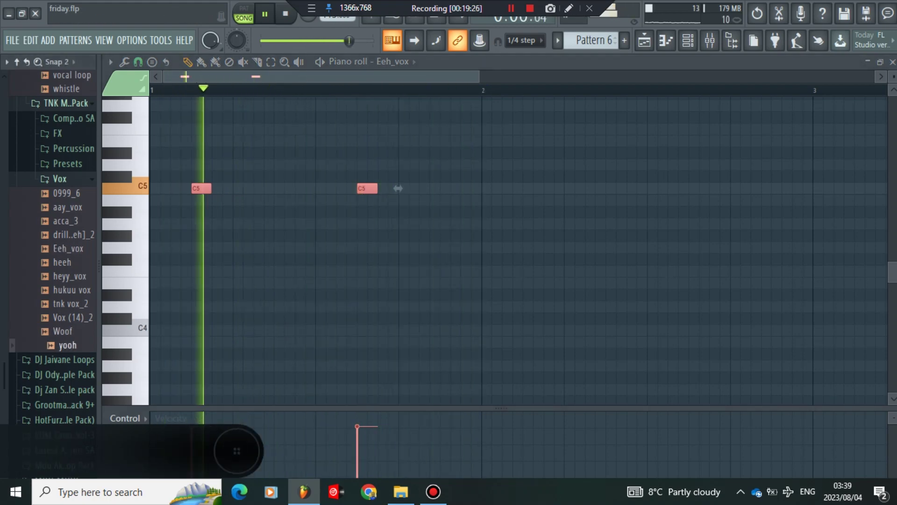
key(Up)
key(Up)
key(Up)
key(Up)
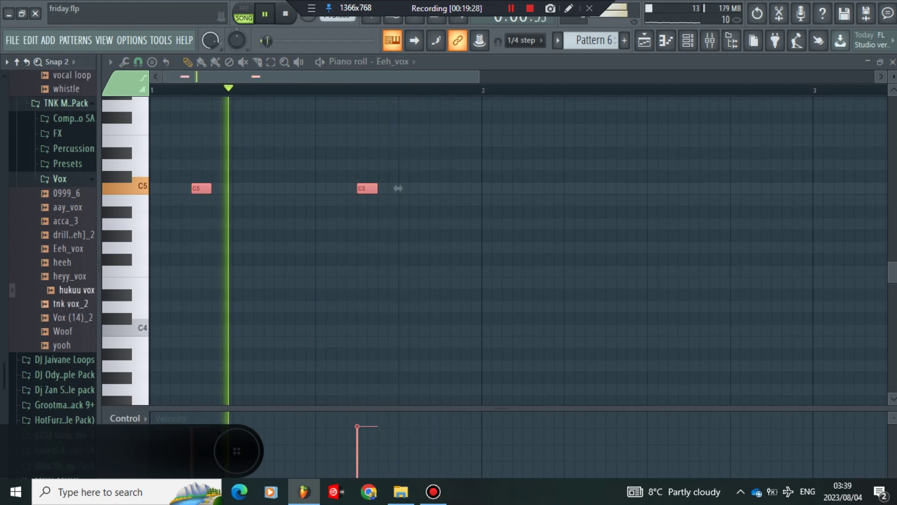
scroll(66, 280, down, 4)
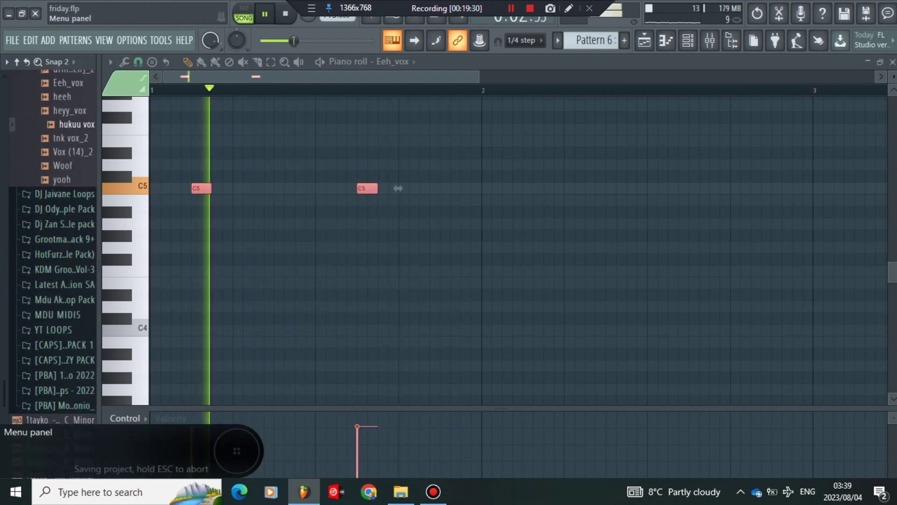
click(13, 41)
click(28, 100)
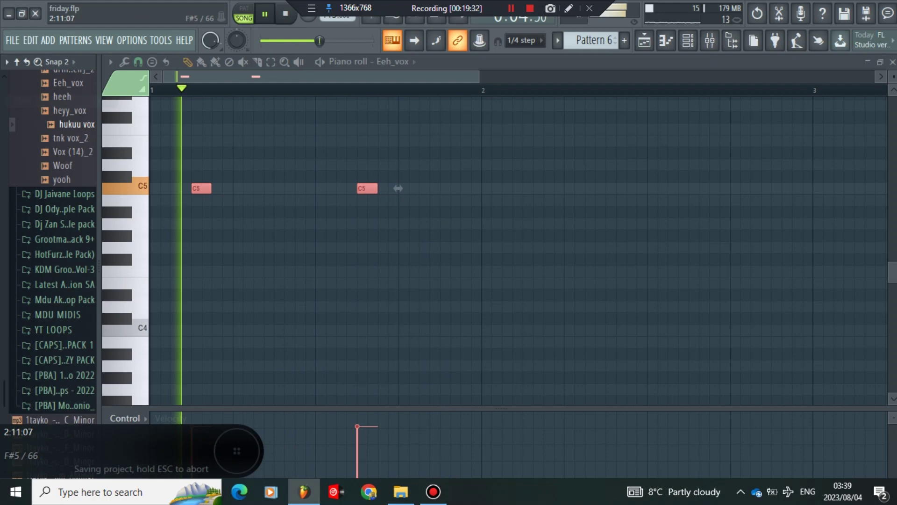
Check the mixer and the channel rack, and unmute Track 10 holding Pattern 3 in the playlist
click(709, 41)
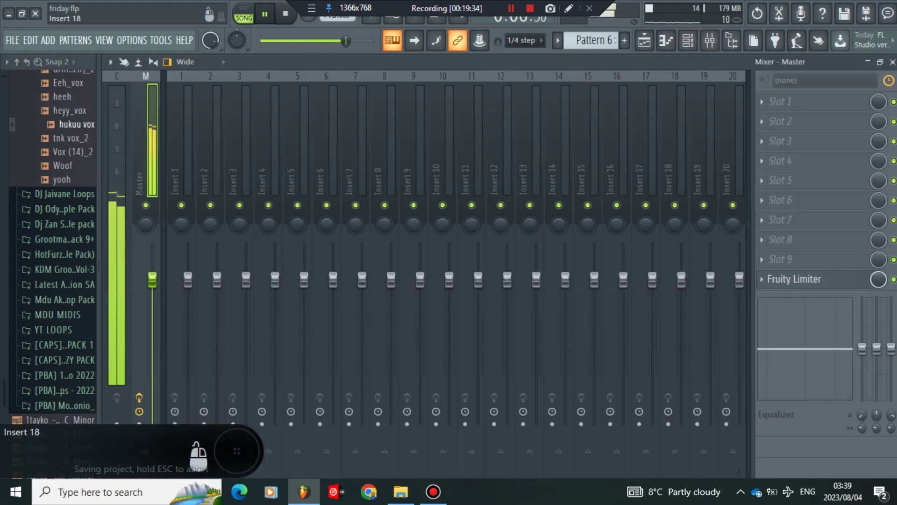
click(666, 40)
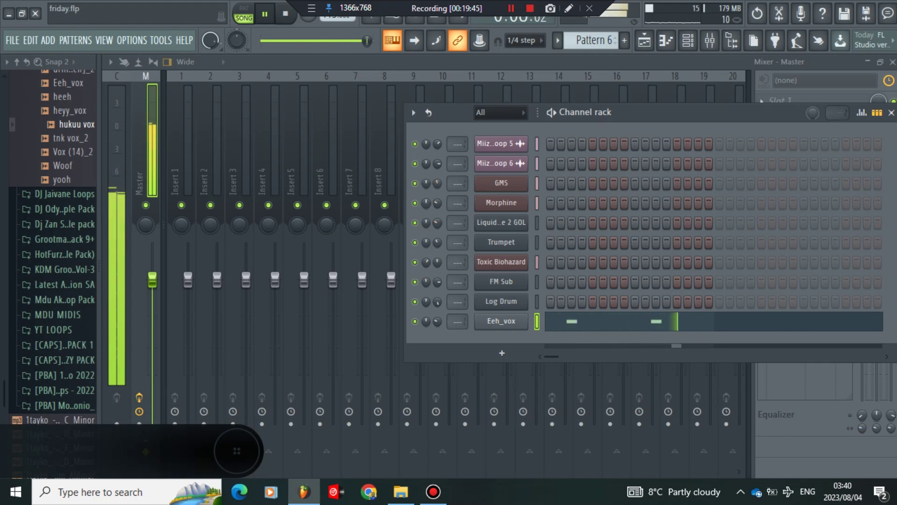
key(F5)
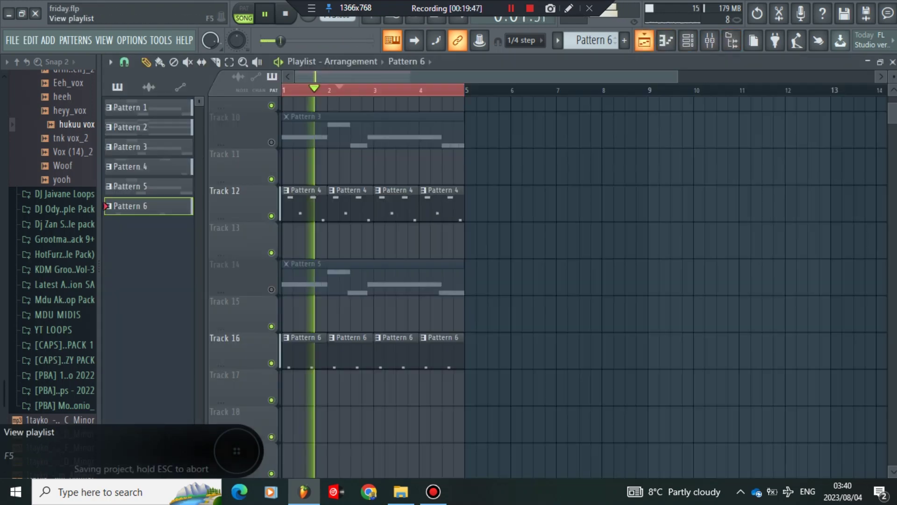
scroll(582, 287, up, 3)
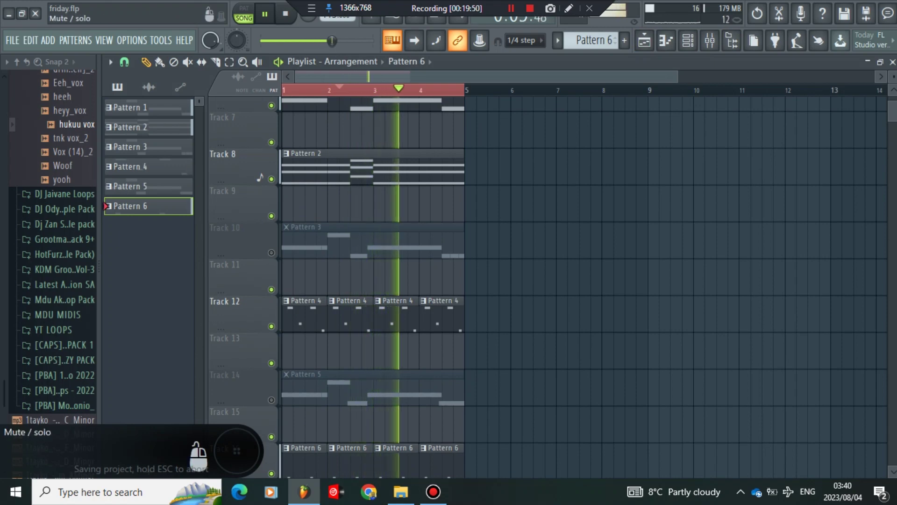
scroll(582, 287, up, 6)
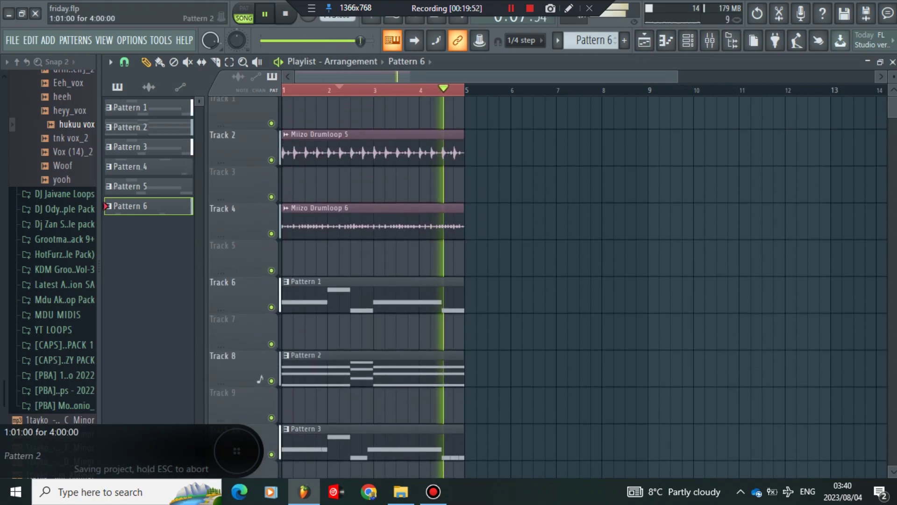
Unmute Track 14 holding Pattern 5, muting Track 8 temporarily to compare the playback and turning it back on
scroll(581, 286, down, 4)
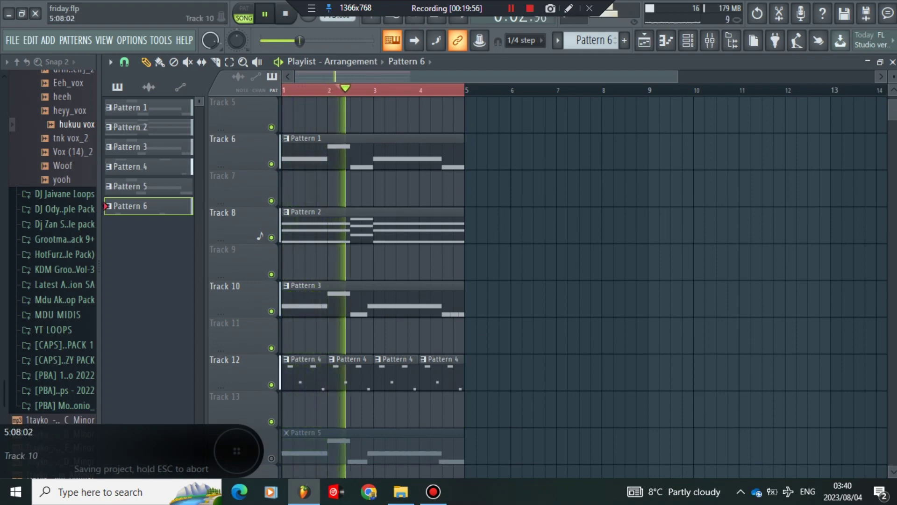
scroll(581, 286, down, 2)
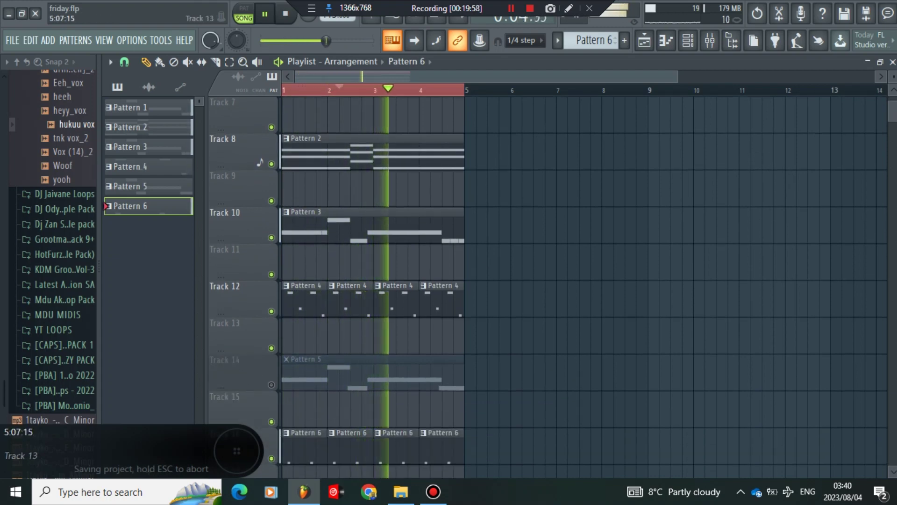
scroll(582, 286, down, 2)
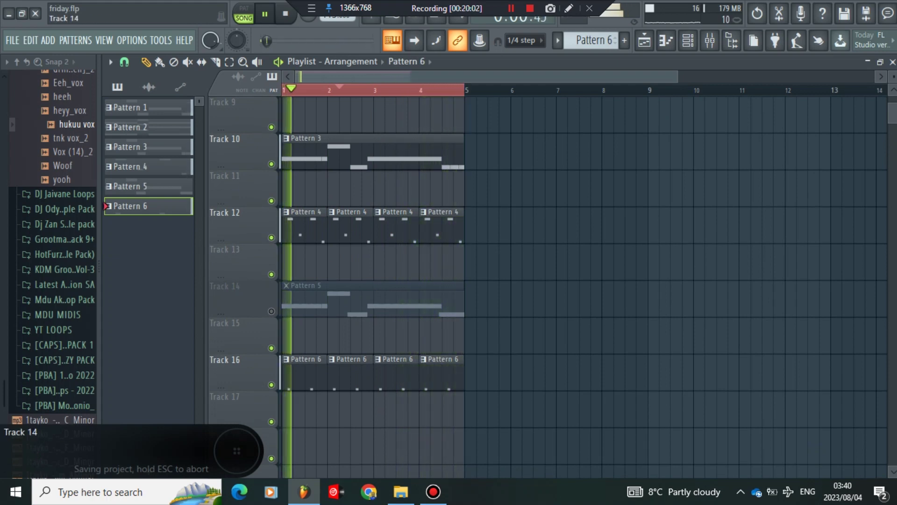
scroll(582, 286, up, 6)
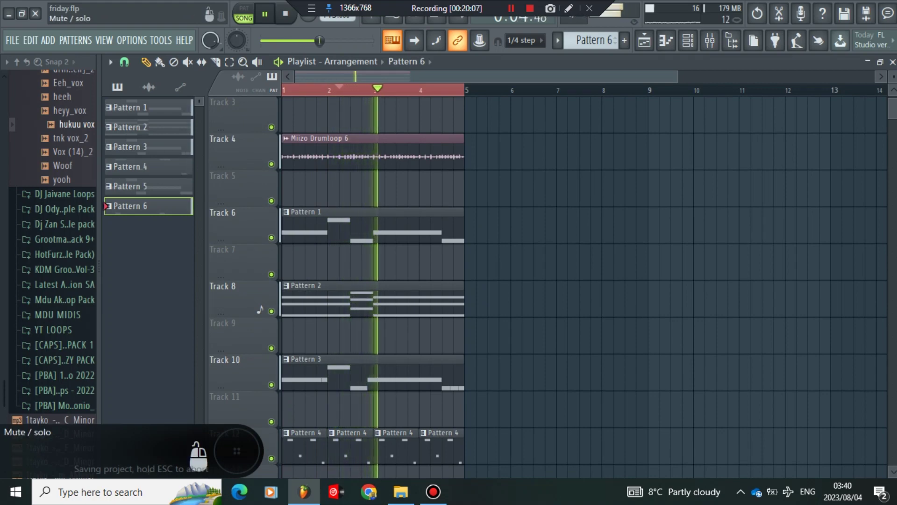
click(271, 310)
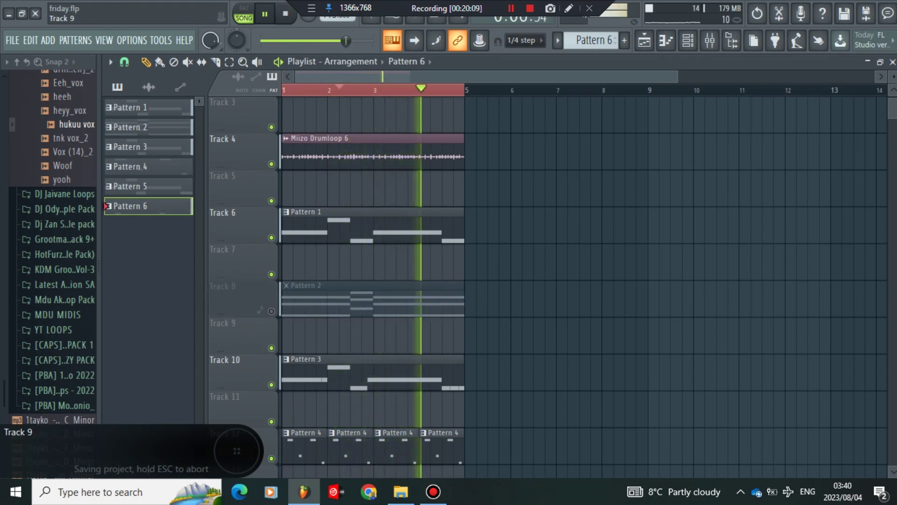
scroll(271, 310, down, 3)
click(271, 422)
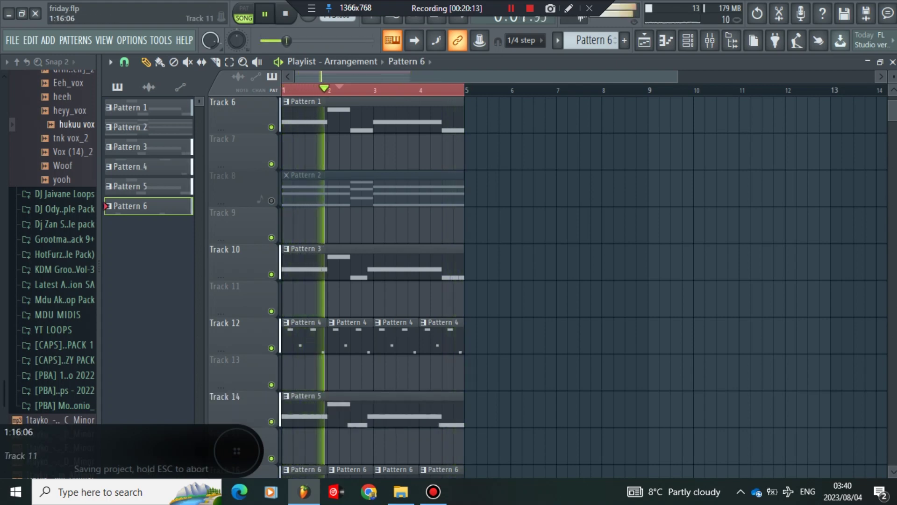
click(271, 201)
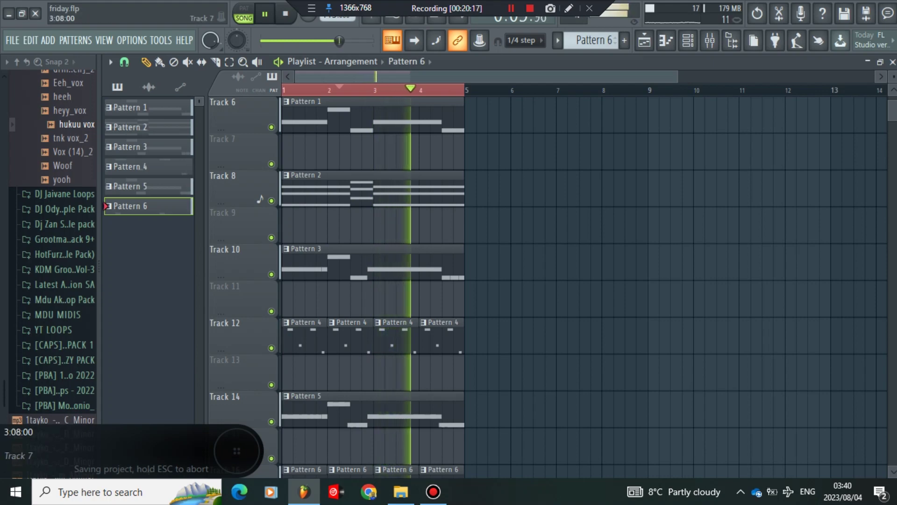